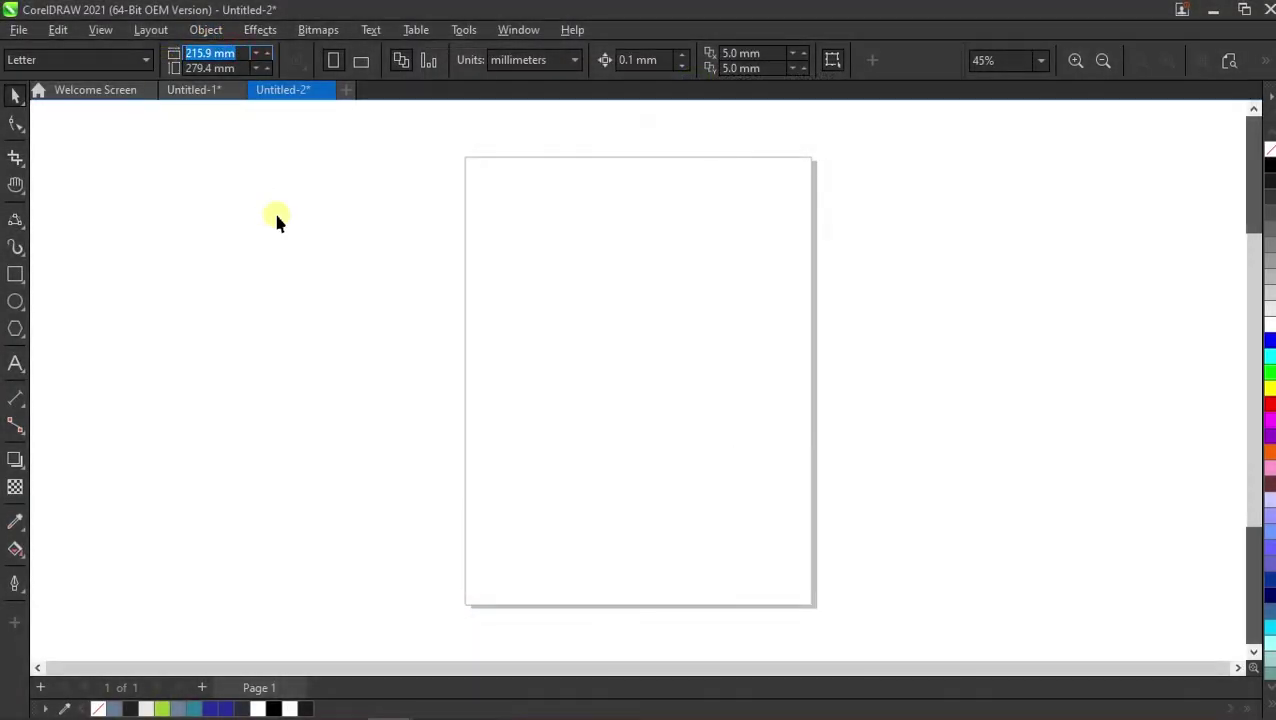
Set the page size to 180 × 250 mm and fit the page in view.
text(180)
key(Tab)
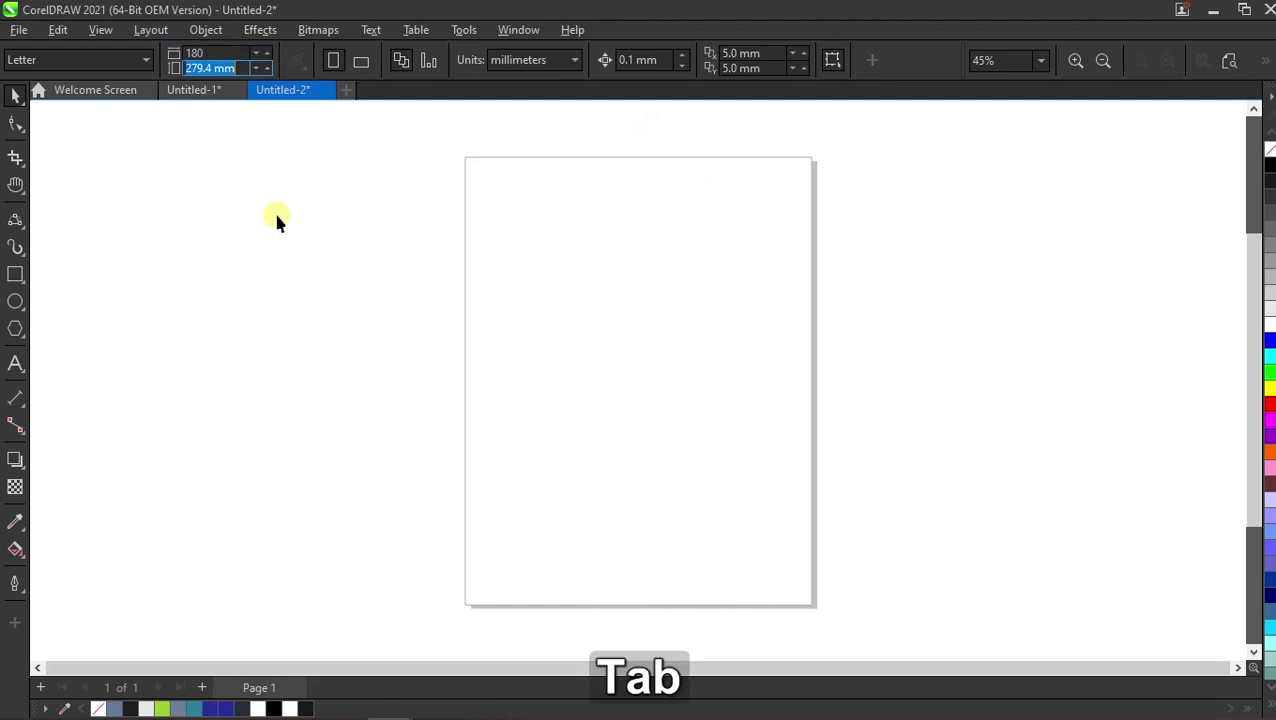
text(250)
key(Return)
click(1229, 62)
Add a page-sized 180 × 250 mm rectangle and deselect it.
double_click(24, 284)
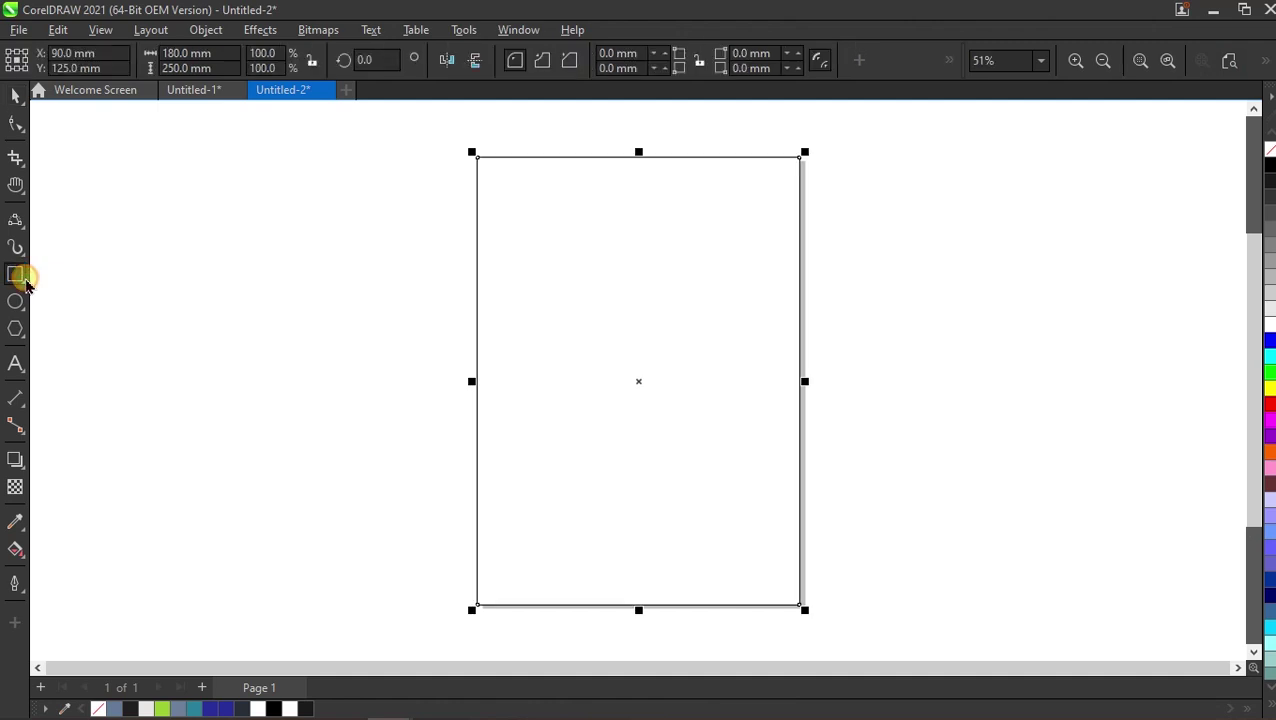
key(space)
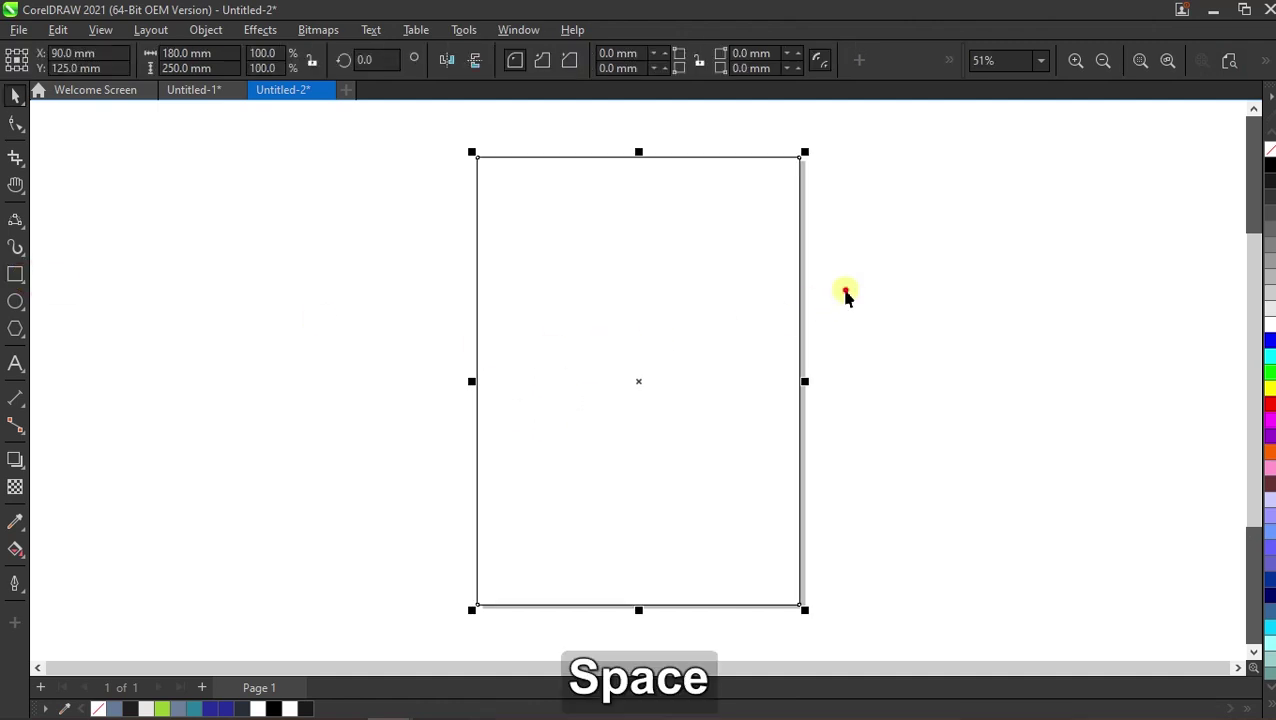
click(843, 291)
click(14, 222)
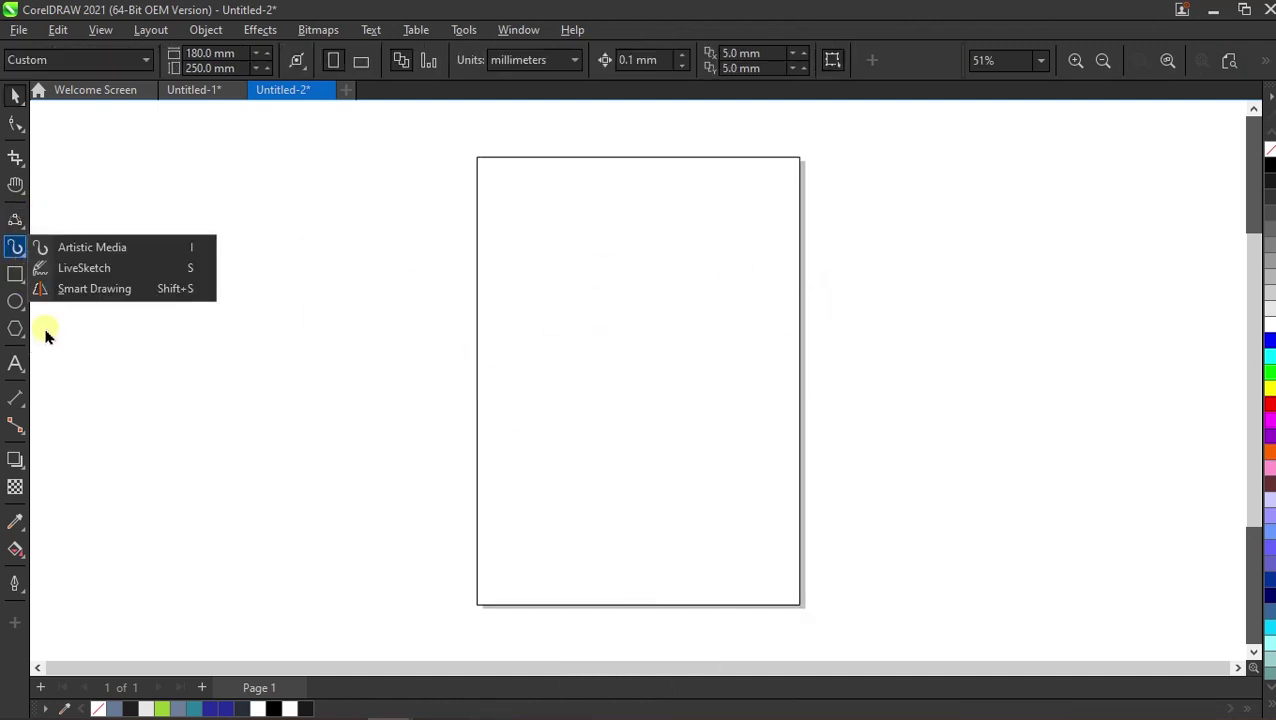
Draw a 3-point arc sagging from the left page edge to the right edge.
click(14, 216)
click(80, 343)
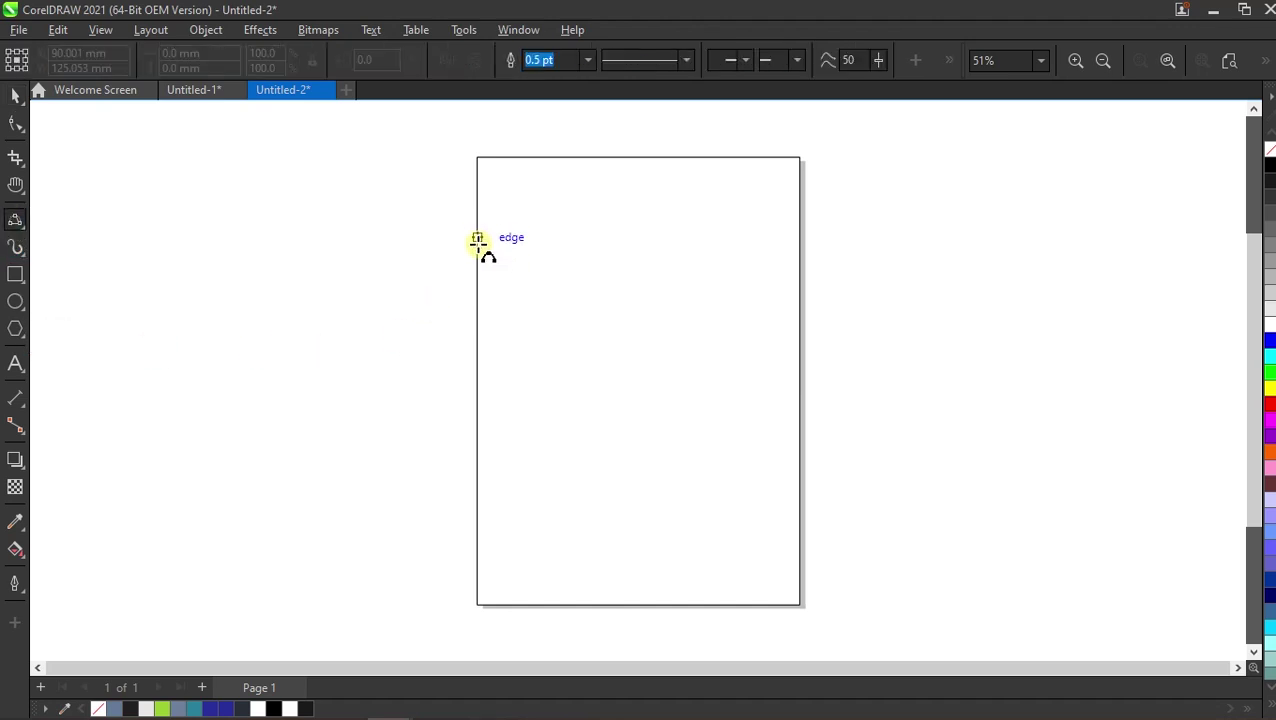
drag(478, 246, 800, 369)
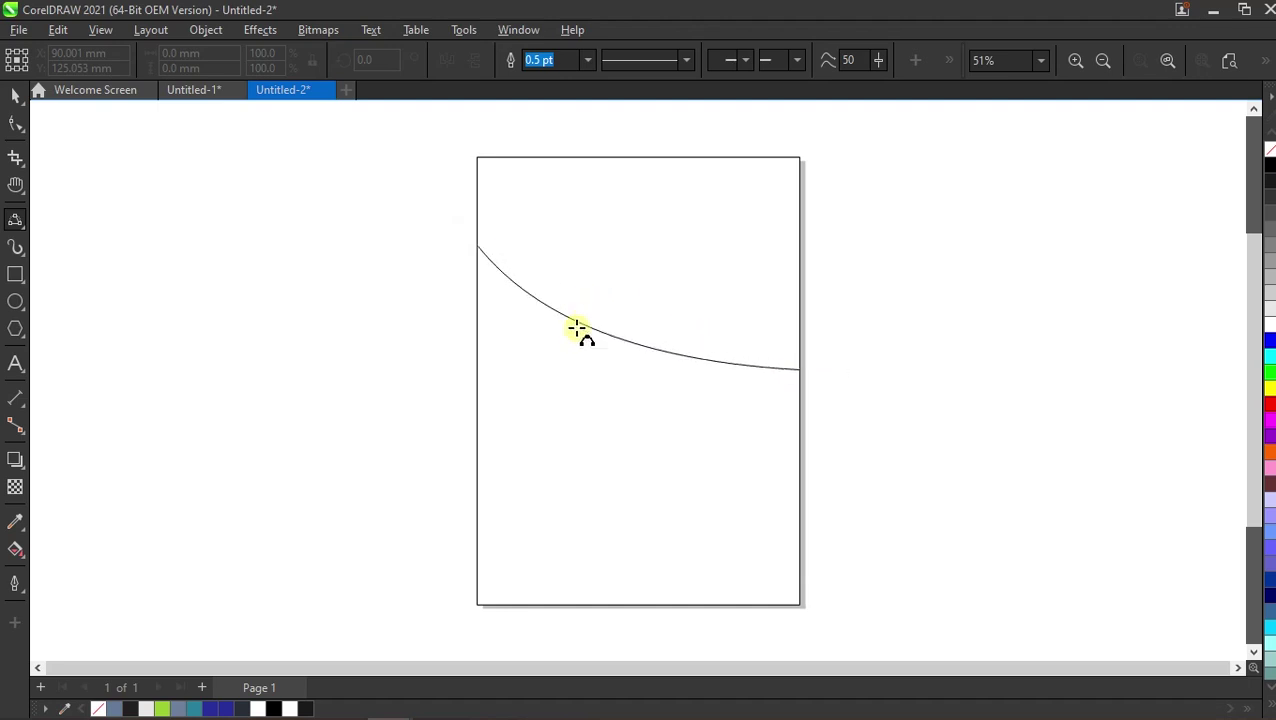
click(570, 331)
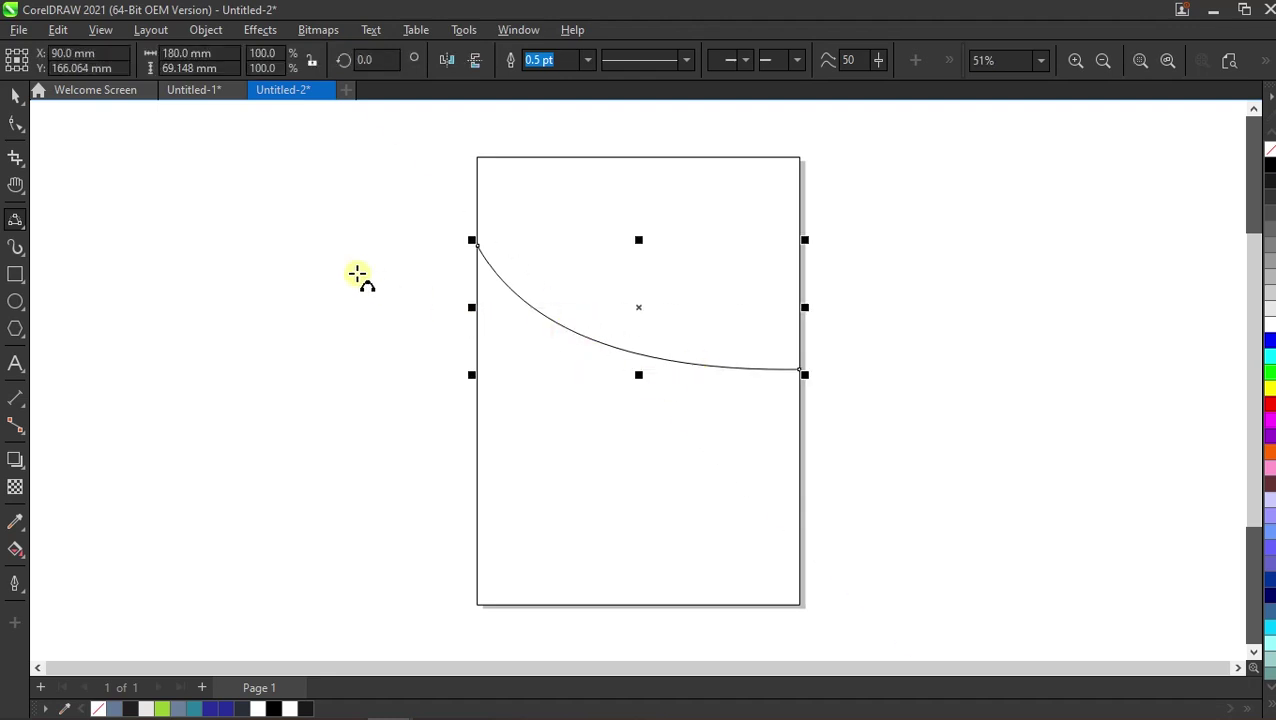
key(space)
click(430, 295)
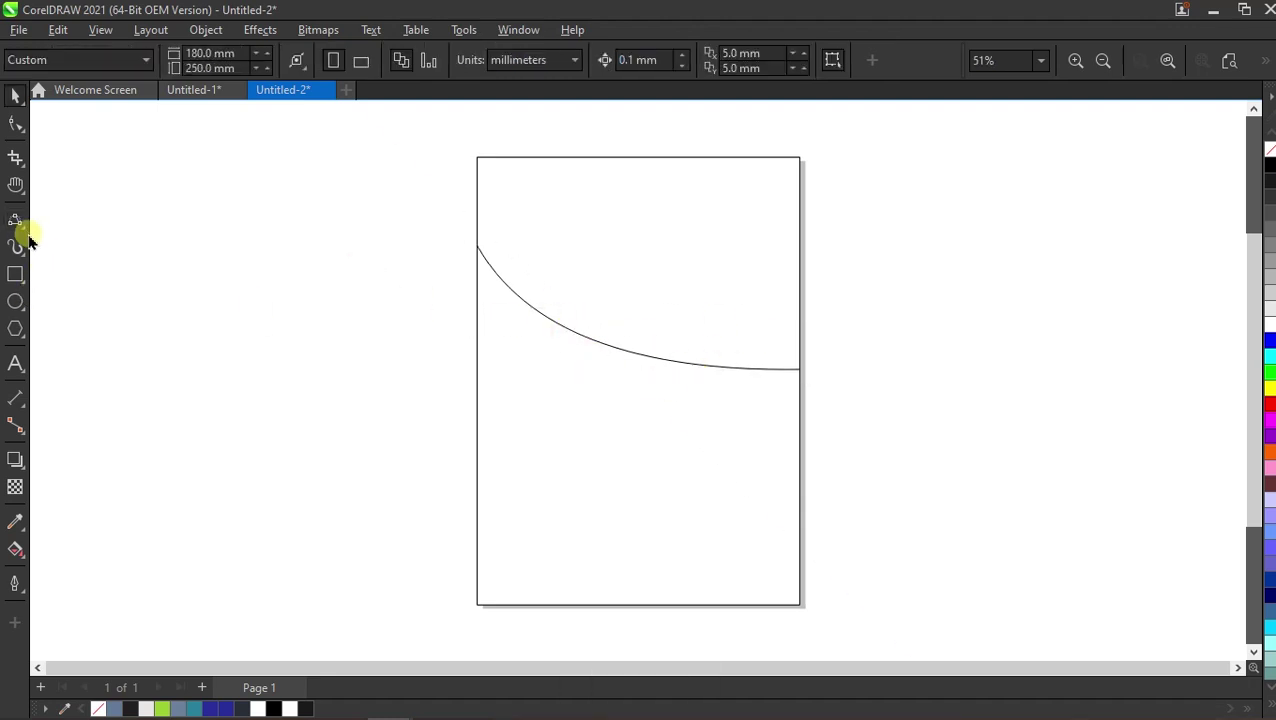
Draw a second 3-point arc from the right page edge back to the left edge.
key(space)
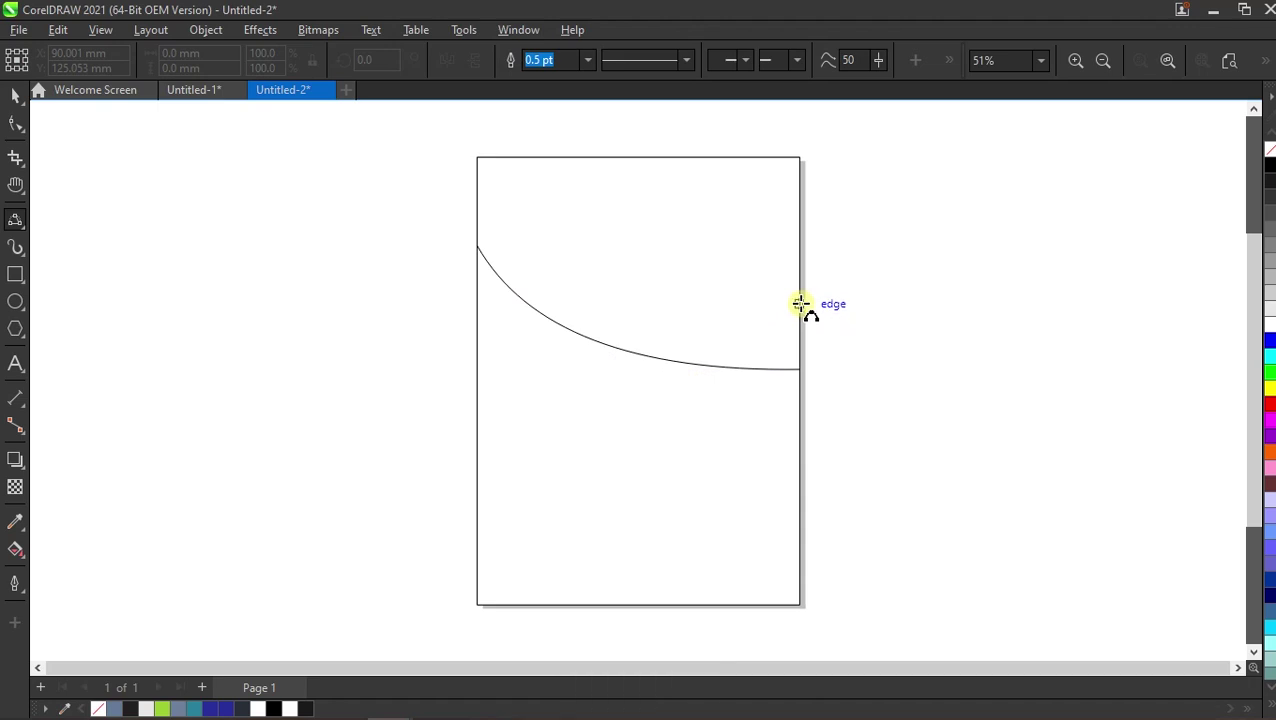
drag(801, 302, 480, 440)
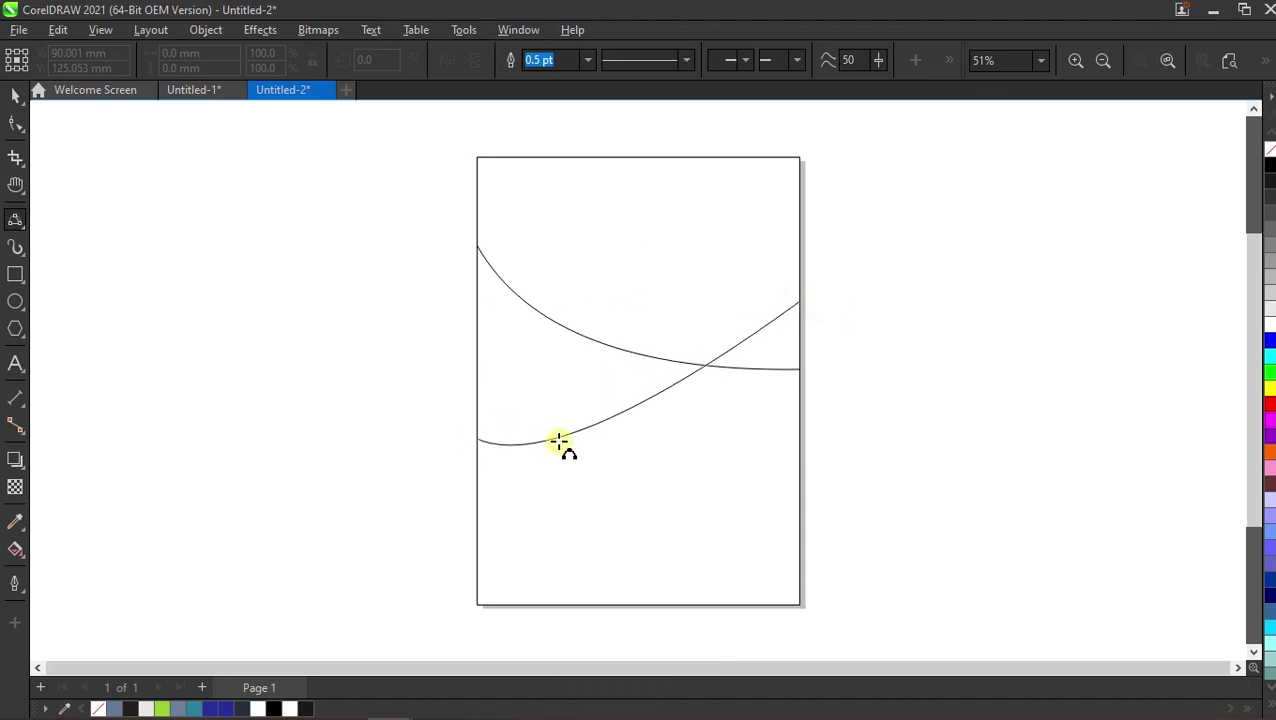
click(590, 443)
click(15, 122)
Drag the second curve's end-node handles to bend it into a smooth S-shaped wave.
click(800, 301)
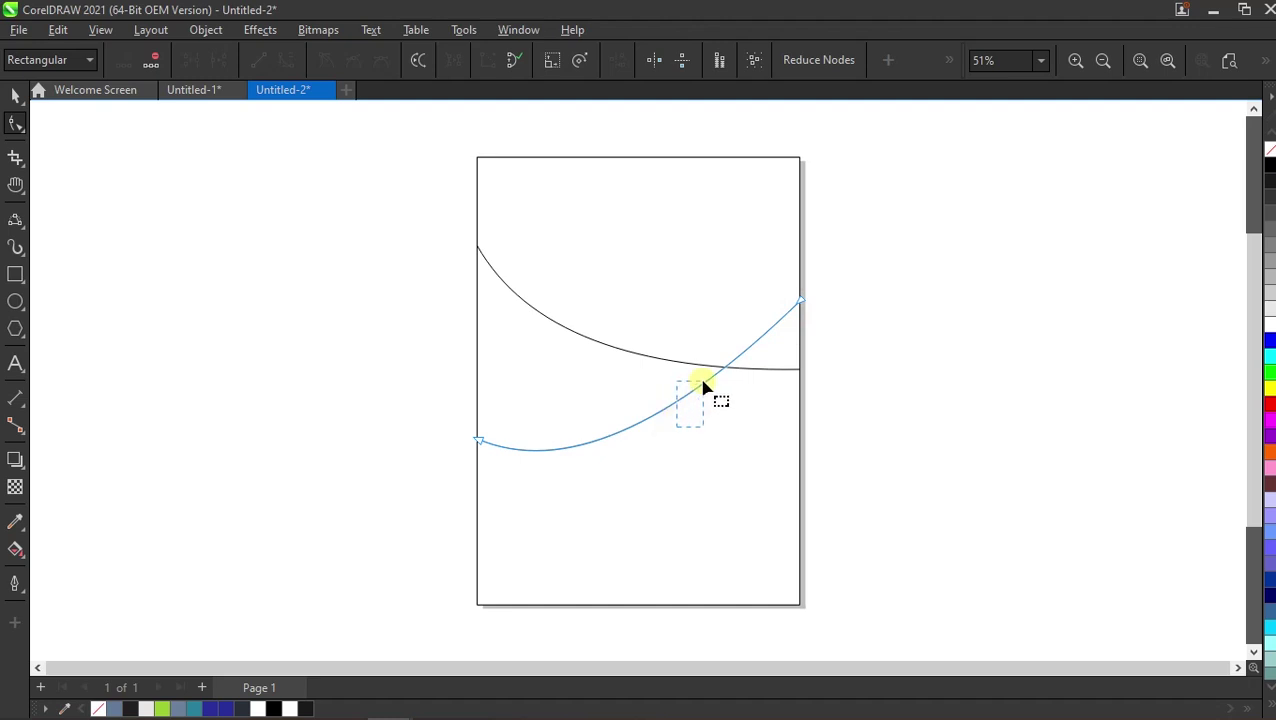
click(800, 300)
mouse_move(672, 428)
mouse_down()
mouse_move(720, 350)
mouse_move(704, 332)
mouse_up()
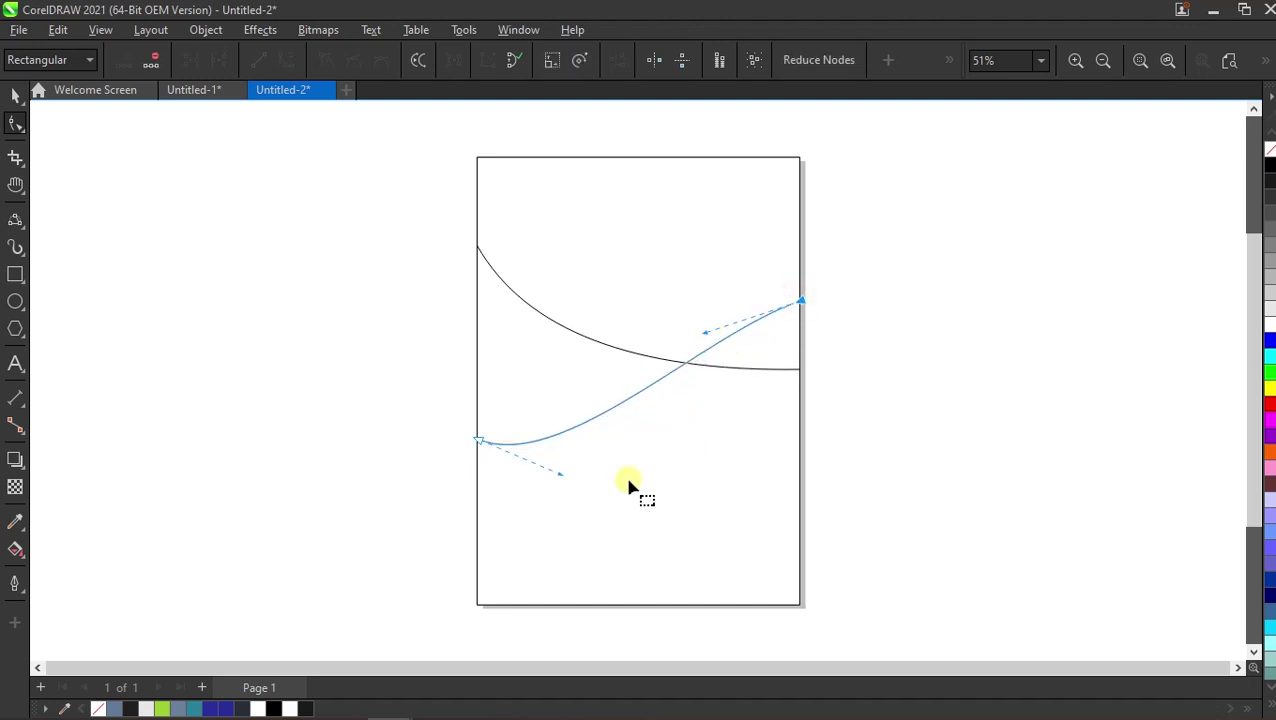
drag(560, 476, 625, 512)
drag(704, 334, 692, 347)
click(15, 92)
click(280, 273)
key(space)
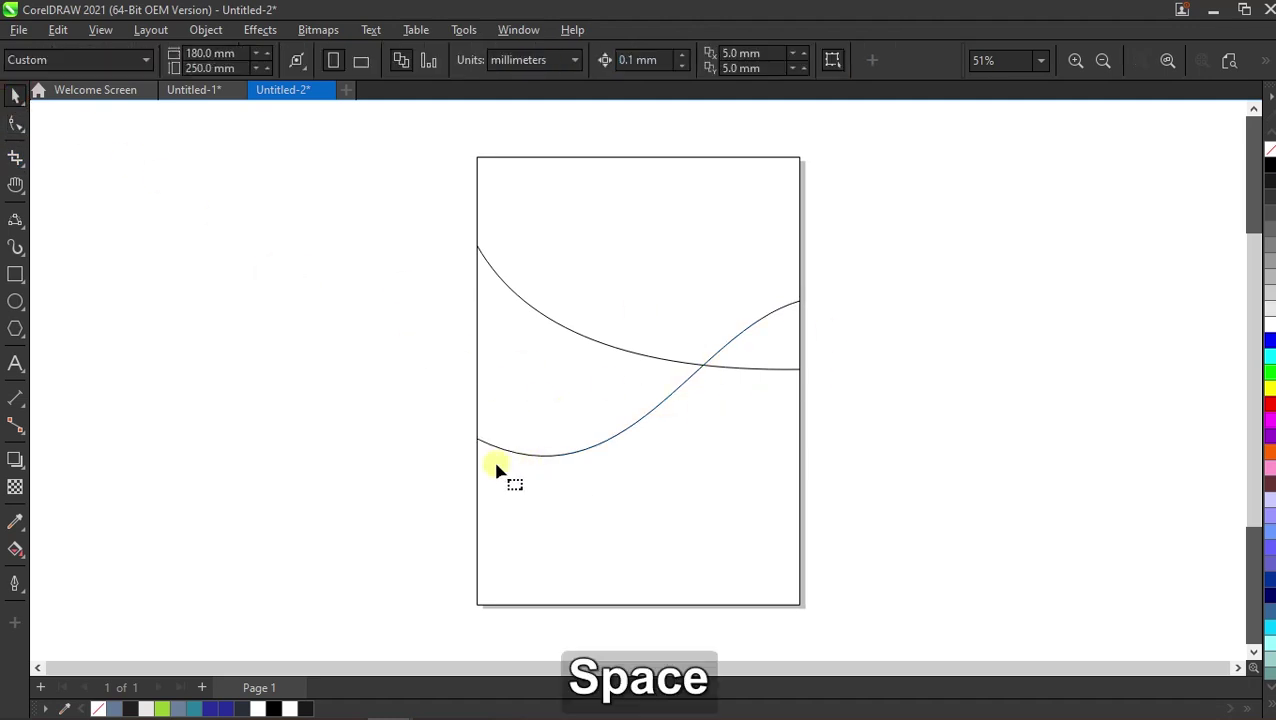
Draw a gentle upward arc across the lower middle, from the left to the right page edge.
click(15, 220)
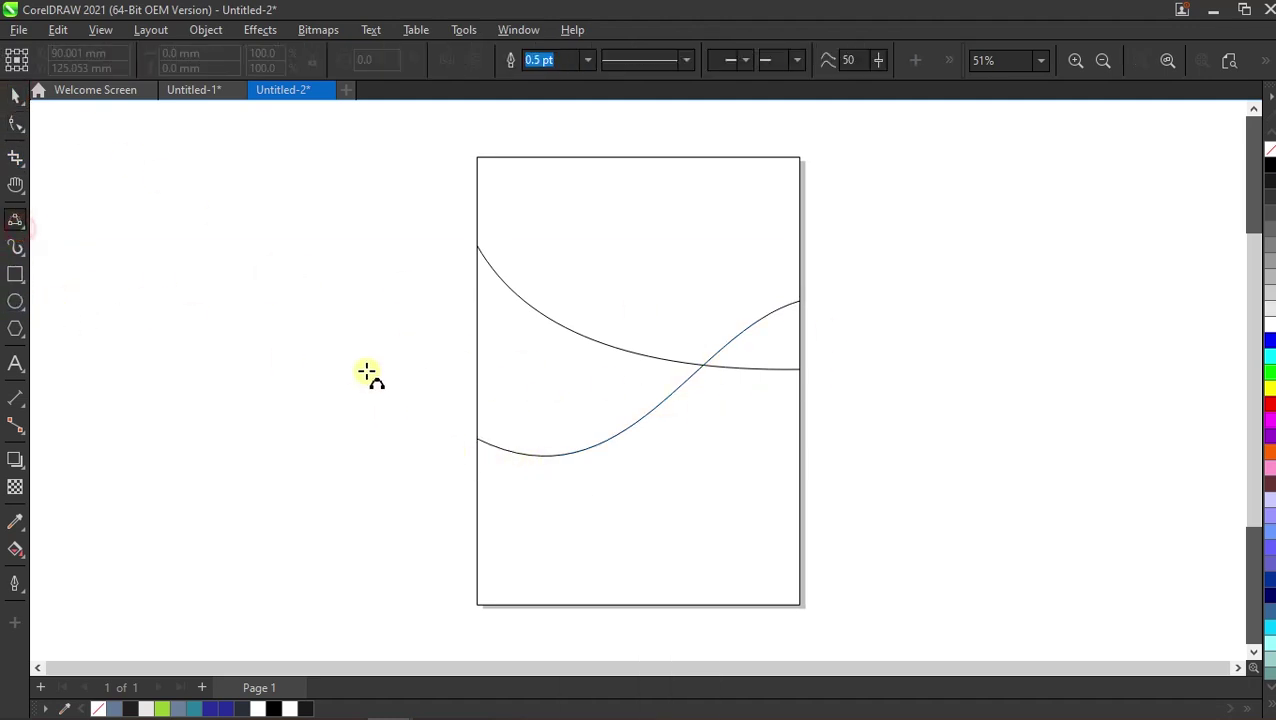
click(476, 495)
click(801, 450)
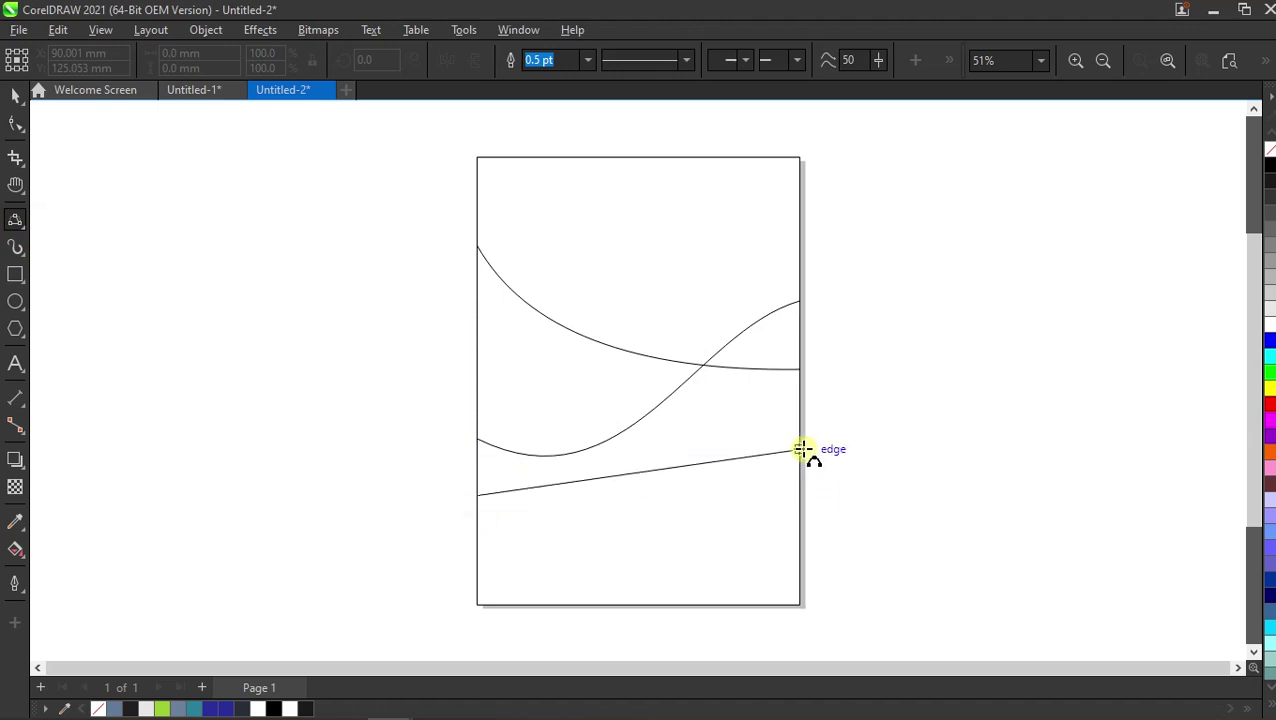
drag(780, 452, 708, 433)
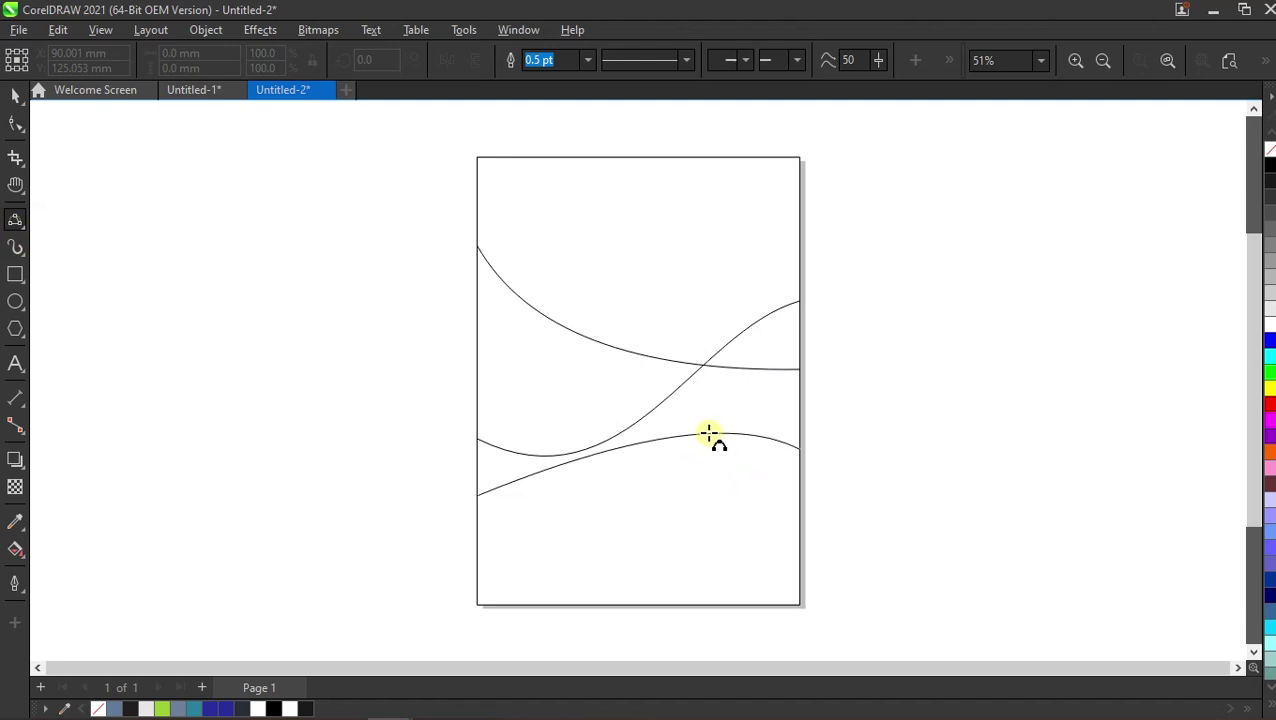
key(space)
click(440, 588)
Draw two shallow arcs spanning the page's bottom corners.
key(space)
click(477, 604)
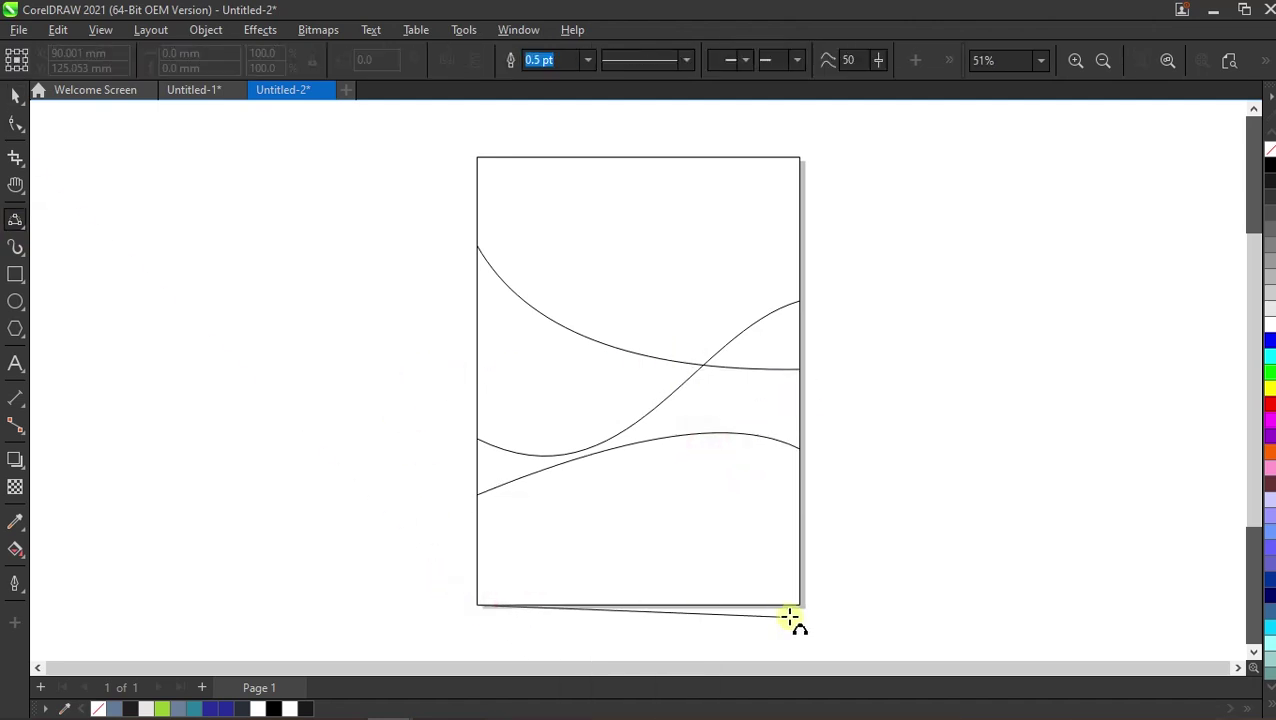
click(788, 605)
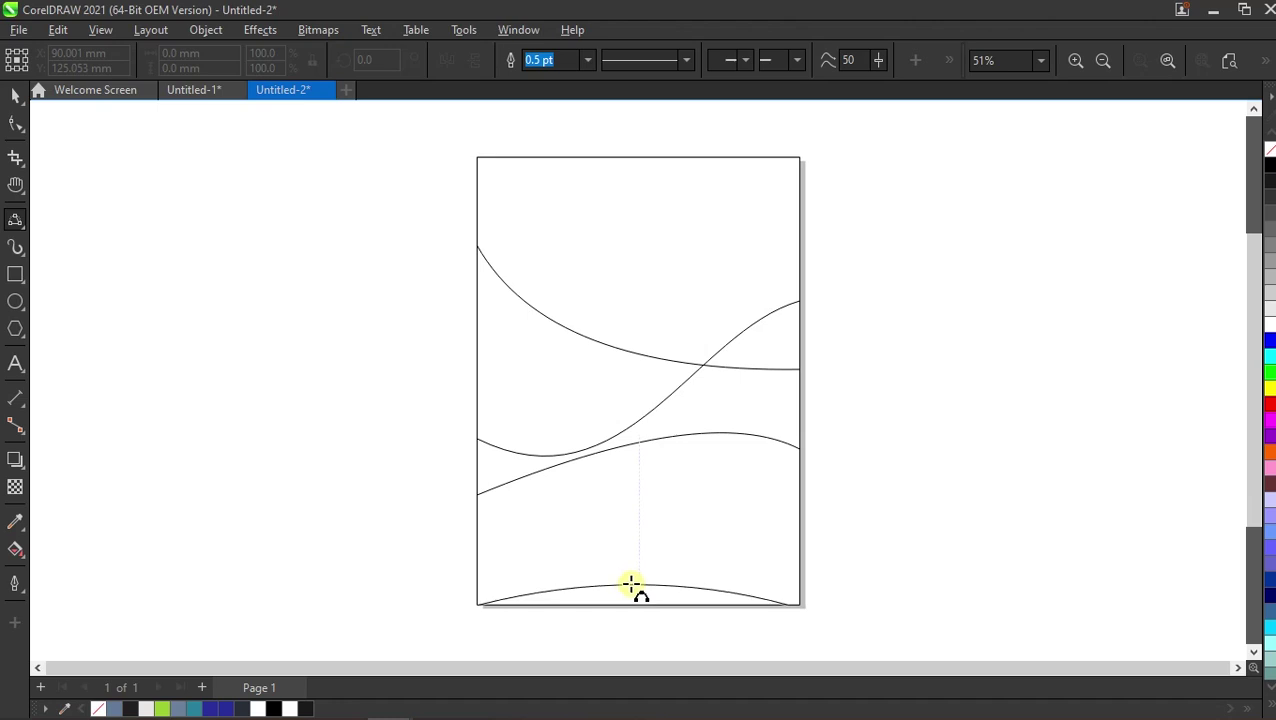
click(632, 585)
key(space)
key(space)
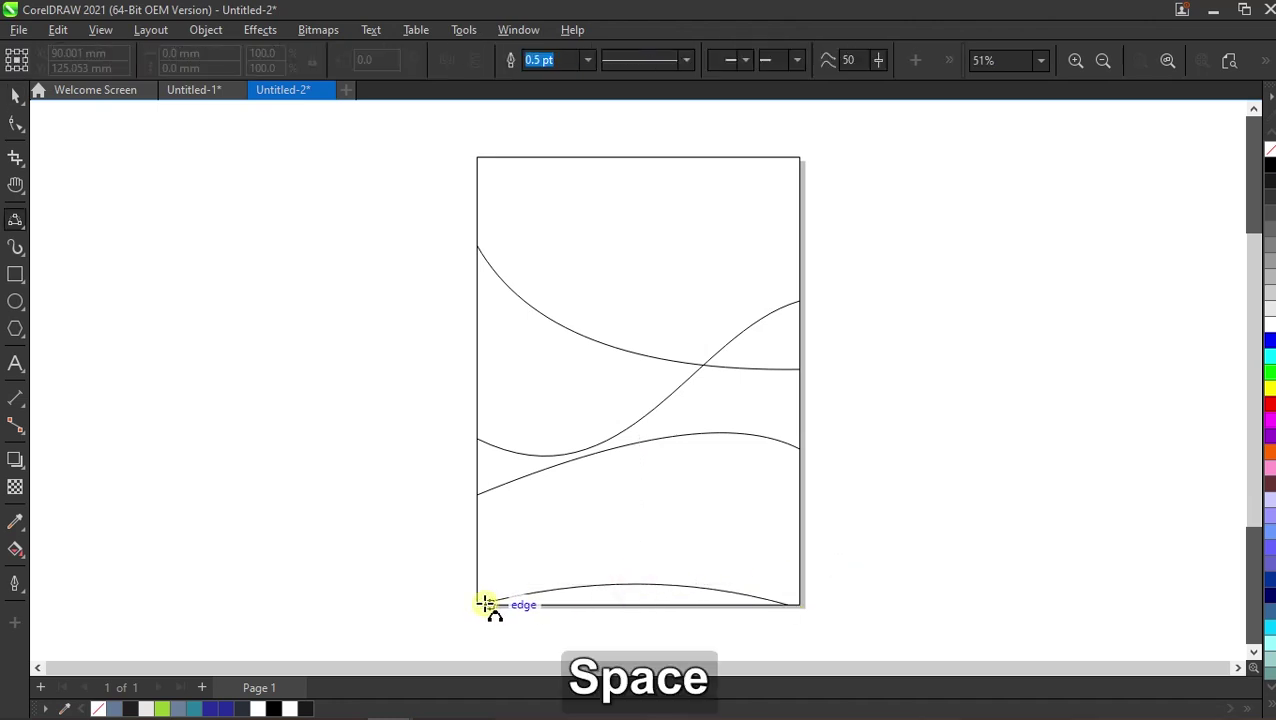
drag(479, 598, 790, 604)
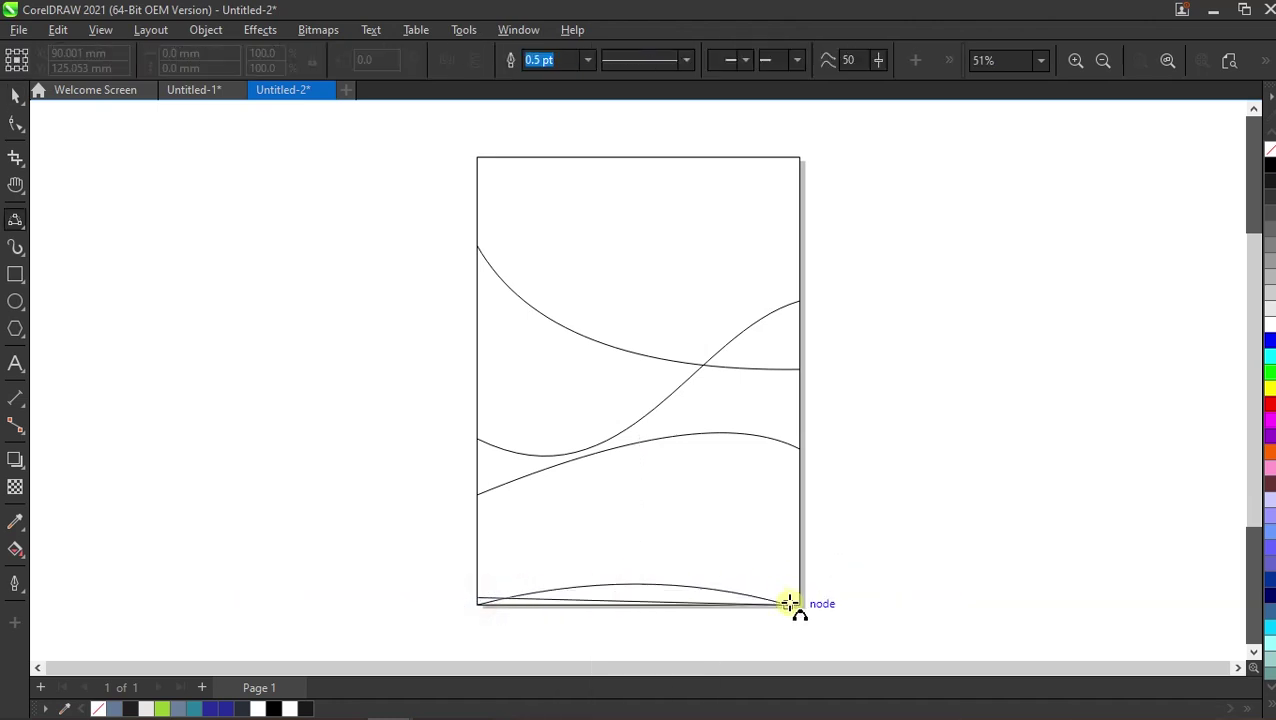
drag(786, 604, 786, 604)
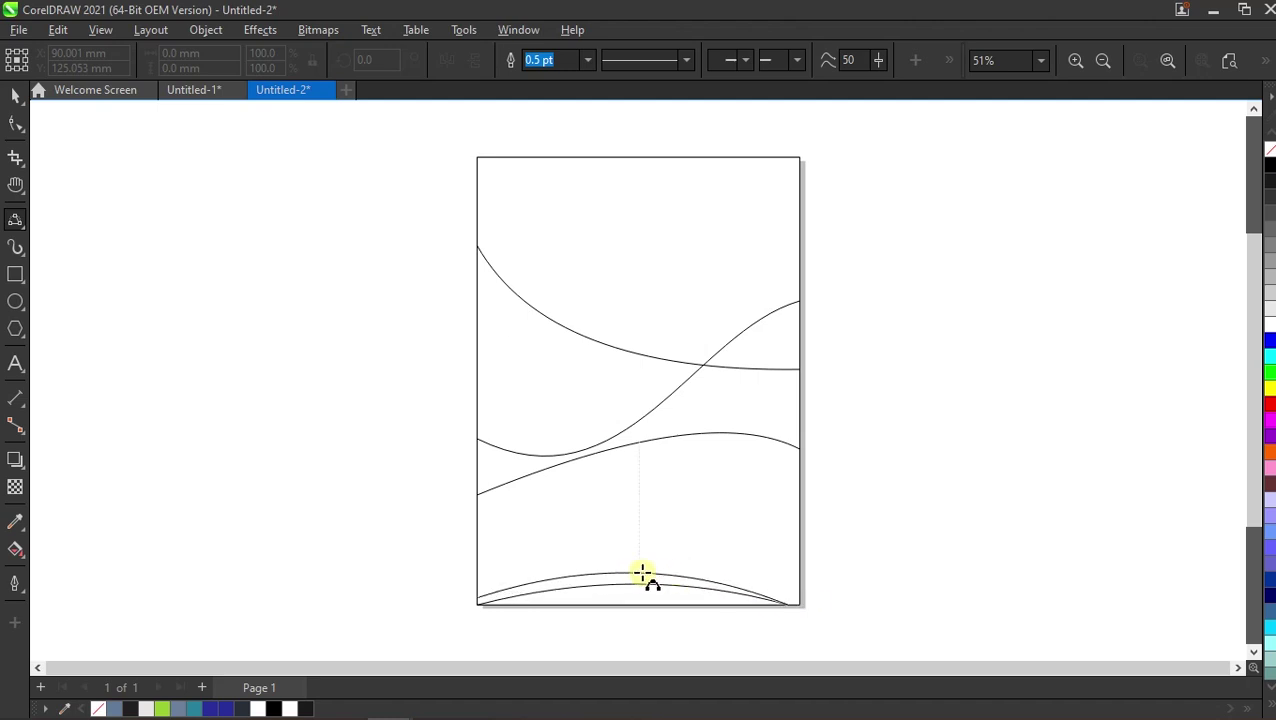
click(642, 573)
Add a third, higher bottom arc and snap its end onto the lower-right intersection.
key(space)
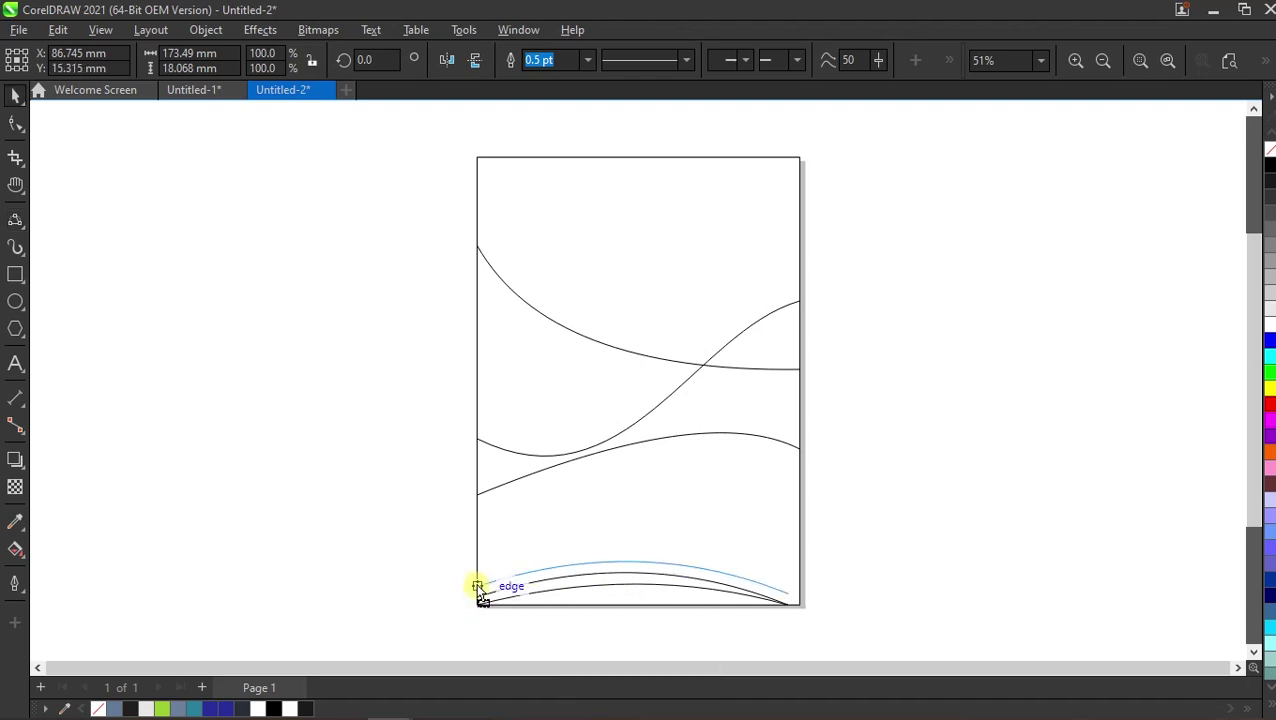
click(484, 581)
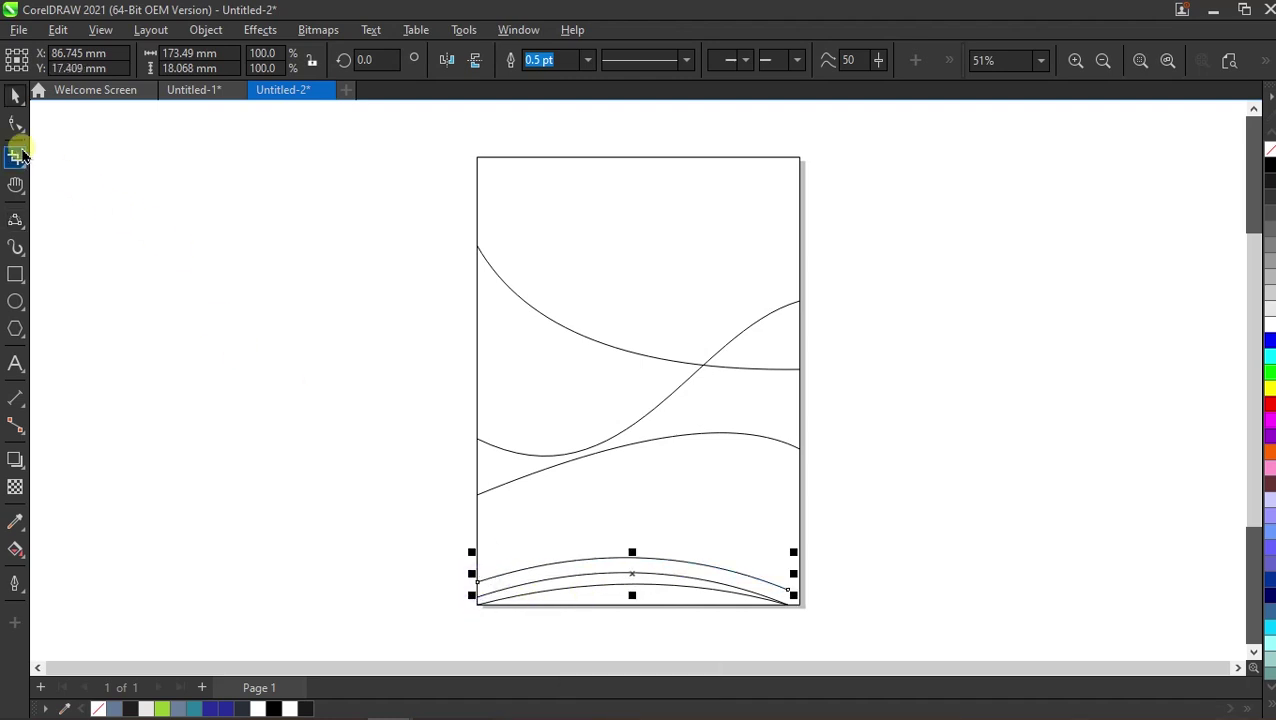
click(15, 123)
drag(789, 590, 803, 605)
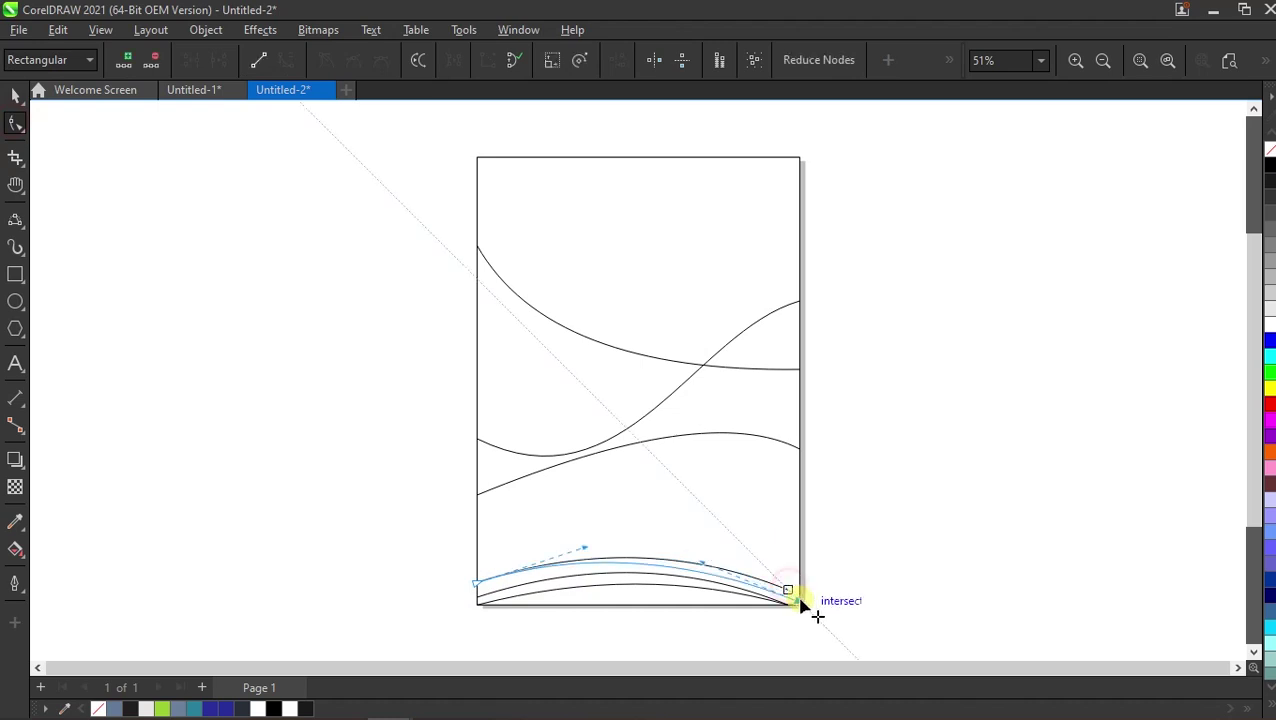
Smart Fill the top area and the regions around the crossing curves blue-grey.
click(15, 93)
click(342, 336)
click(16, 549)
click(77, 568)
click(706, 274)
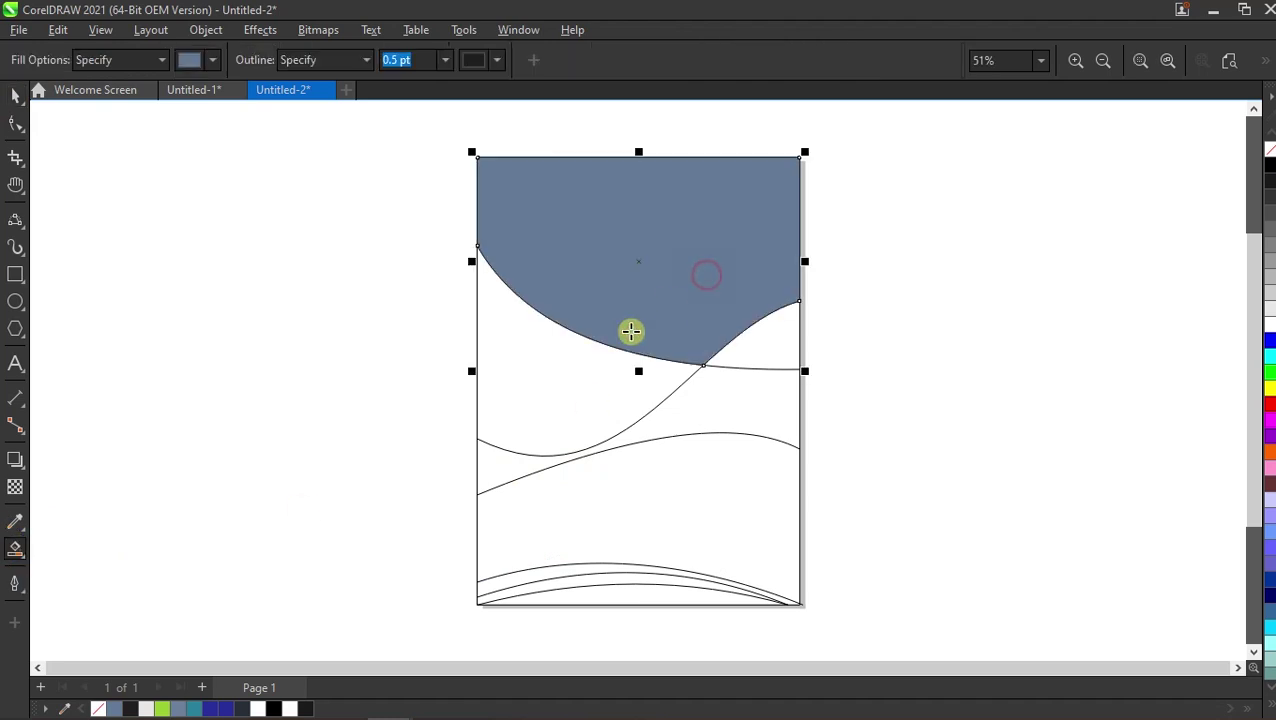
click(601, 364)
click(780, 340)
click(754, 392)
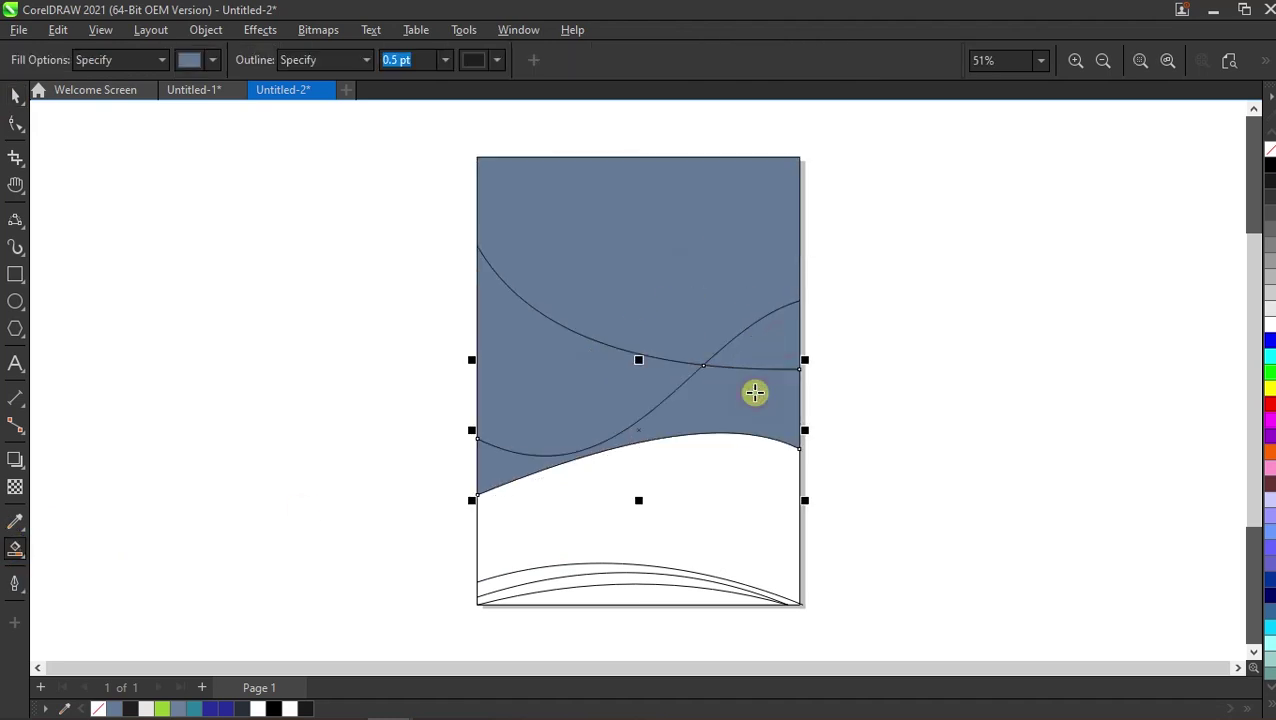
Smart Fill the large lower area and thin bottom bands blue-grey, then select the top region.
click(615, 530)
click(583, 572)
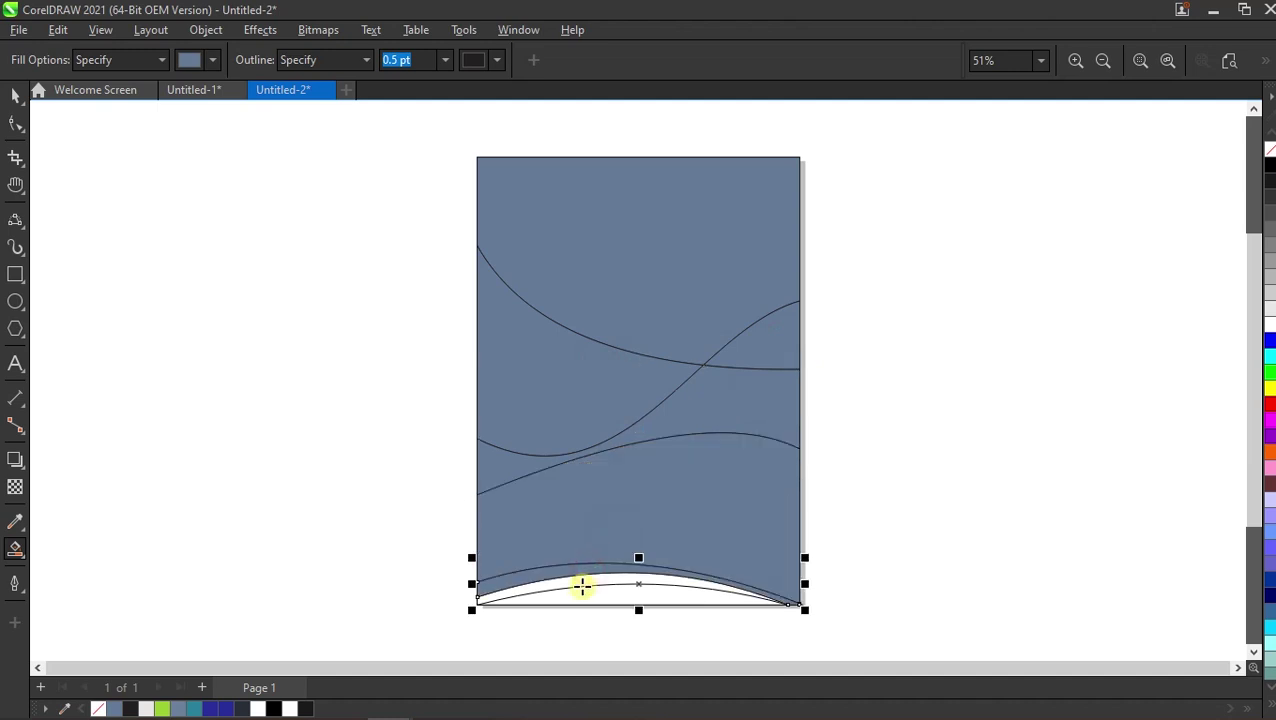
click(585, 597)
key(space)
click(646, 282)
Make the top region white and weld the right hump with the shape below it.
click(1269, 318)
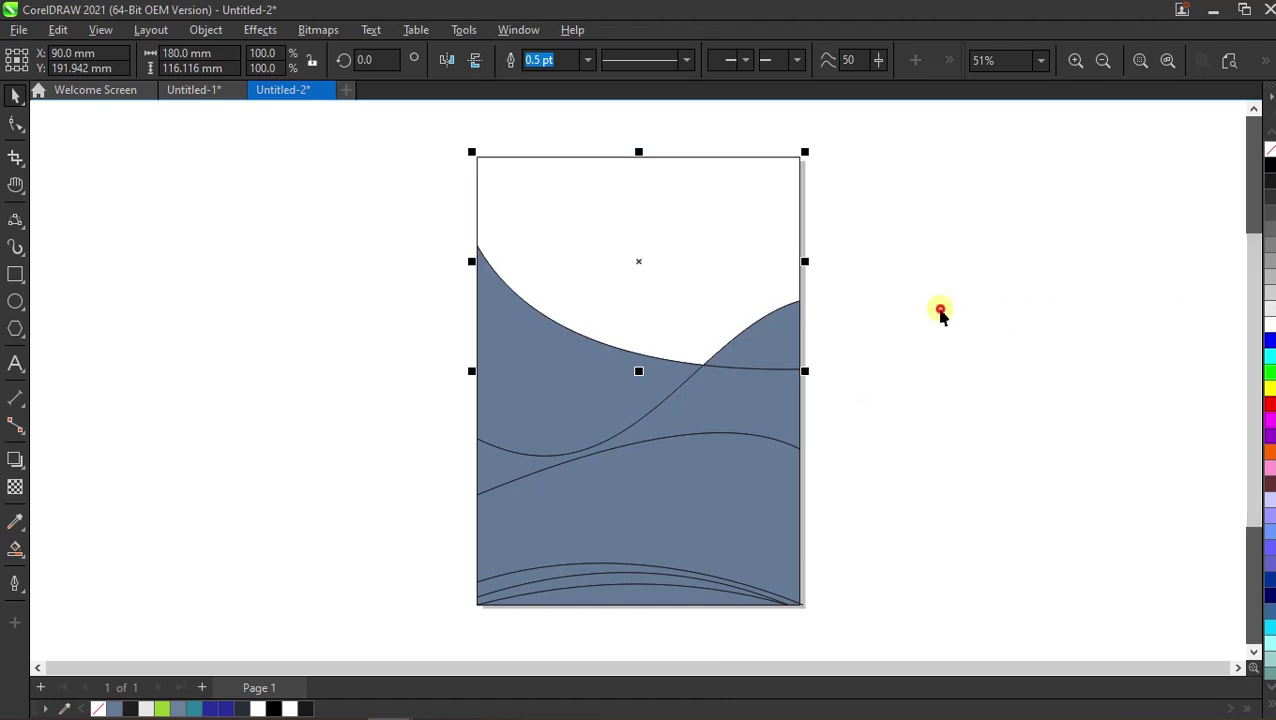
click(940, 308)
click(780, 352)
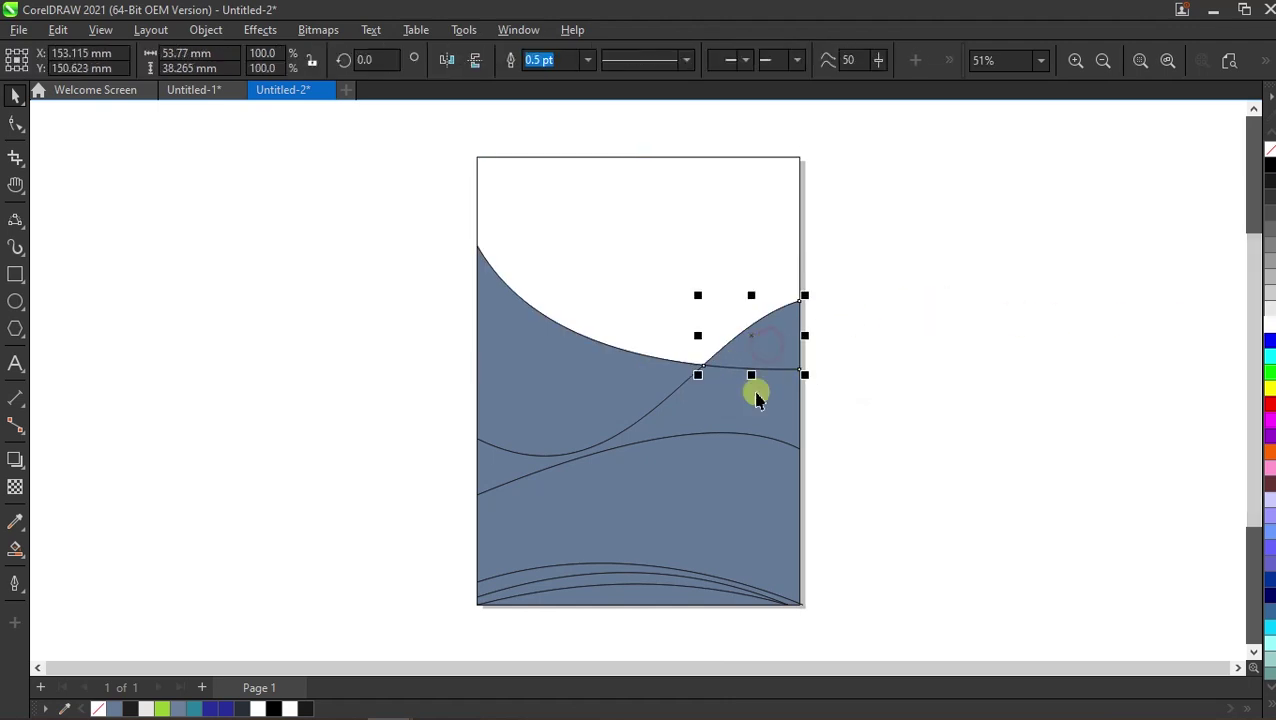
shift+click(747, 413)
click(548, 66)
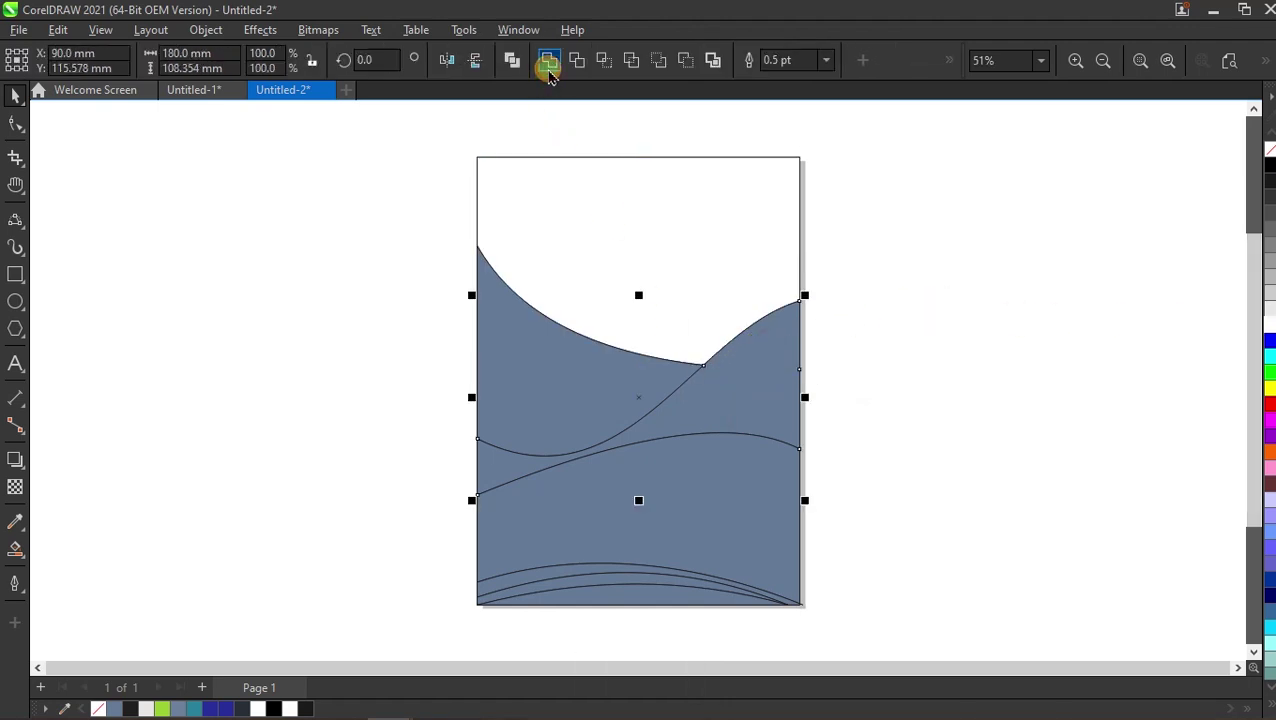
click(860, 276)
Fill the upper-left wave green and the welded right wave dark navy.
click(552, 382)
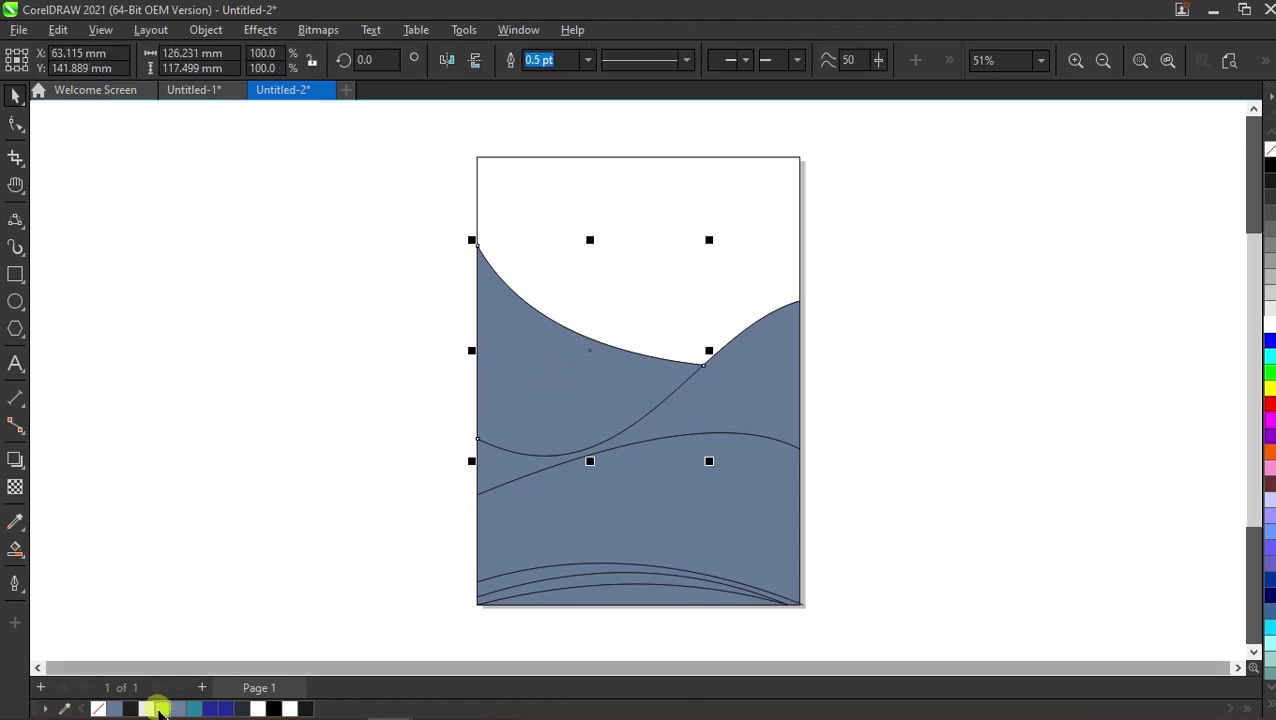
click(161, 708)
click(219, 507)
click(726, 403)
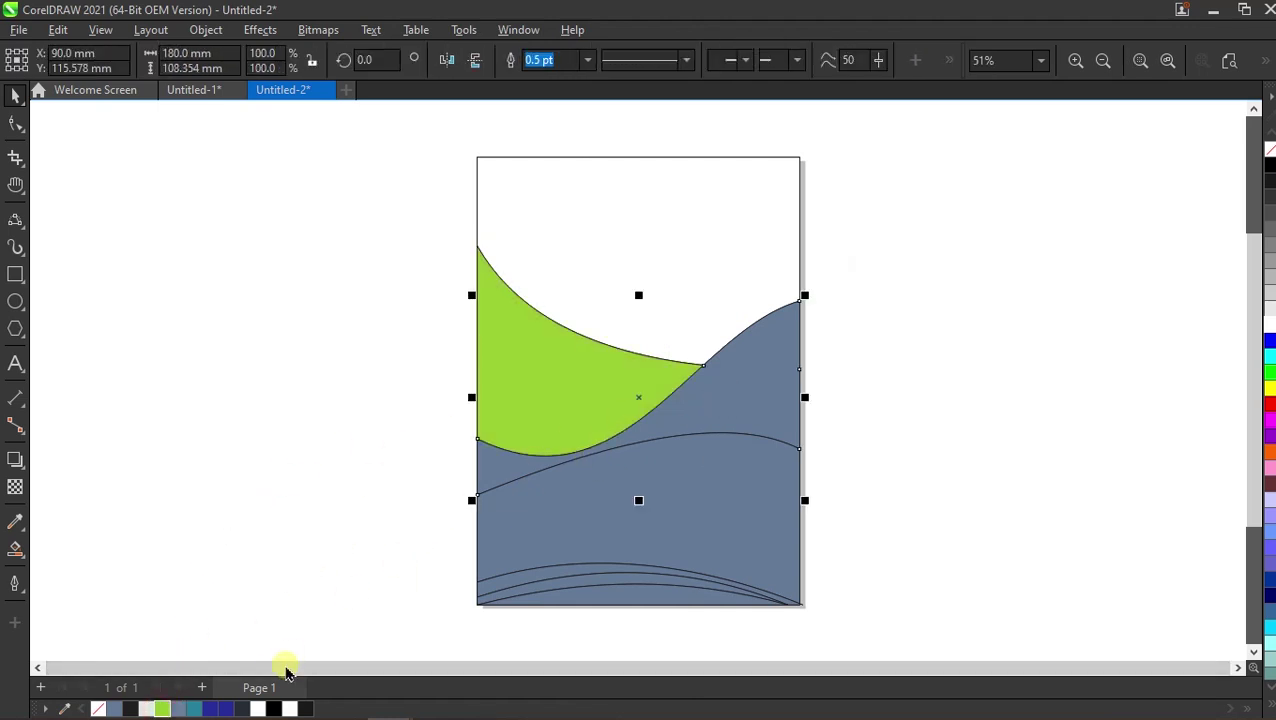
click(245, 708)
click(273, 469)
Delete the large lower blue-grey wave and fill the bottom curved shape black.
click(638, 485)
key(Delete)
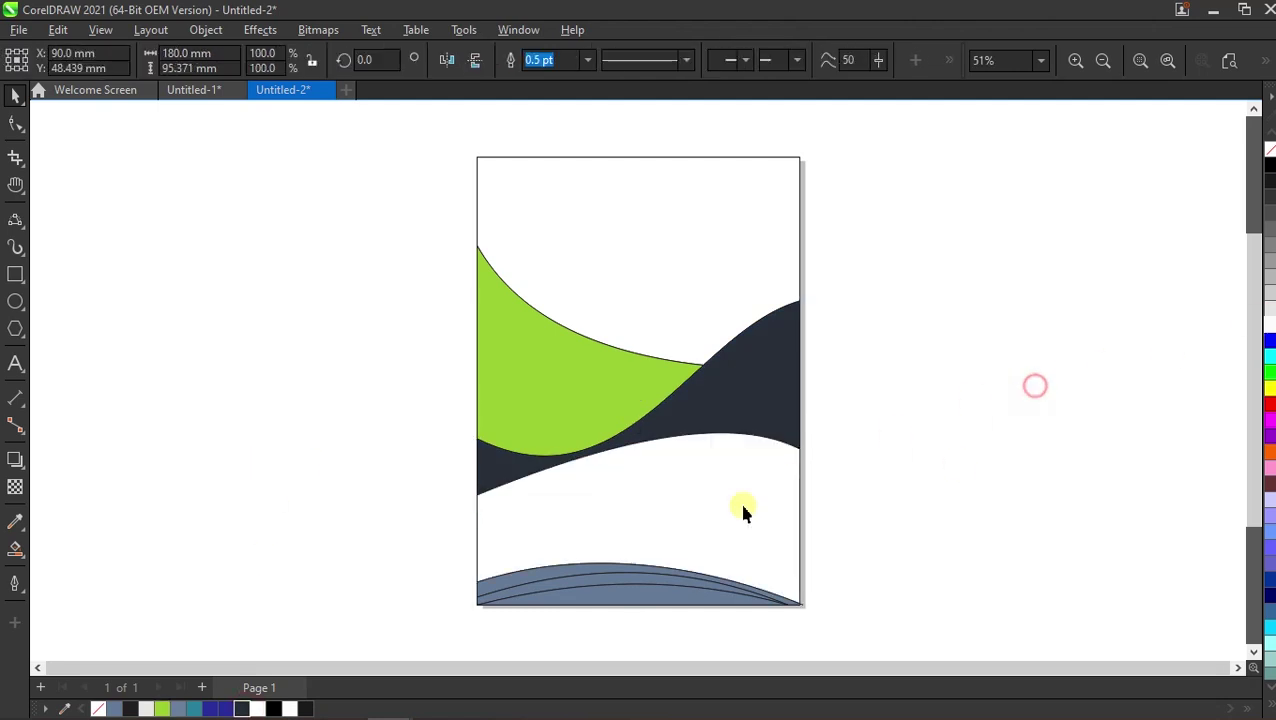
click(564, 568)
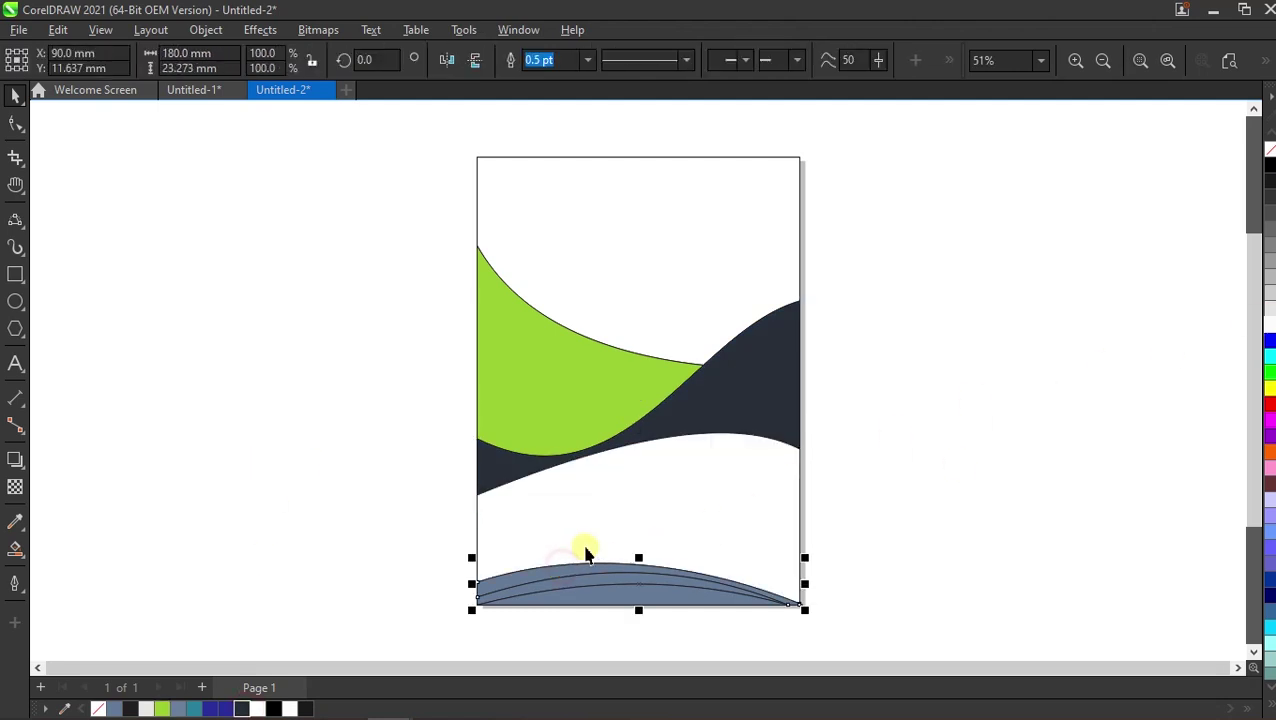
click(305, 708)
click(282, 584)
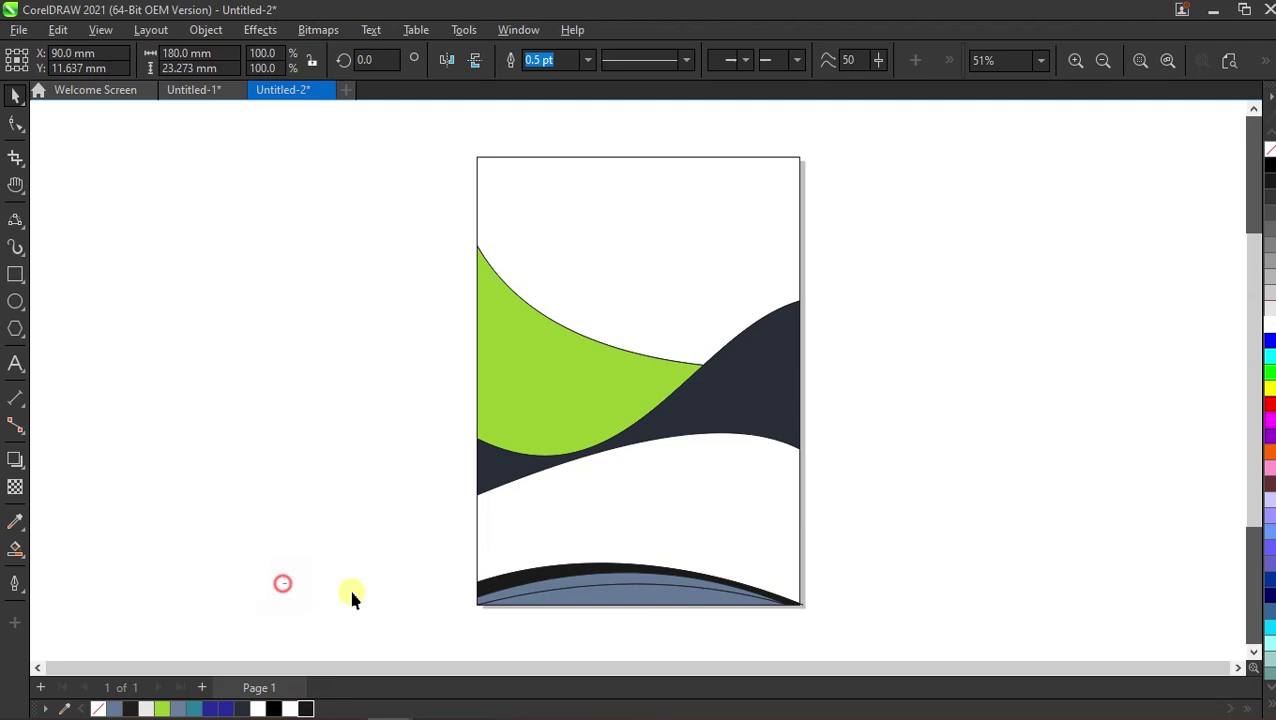
click(537, 600)
click(415, 597)
Recolour the bottom arcs: top one navy, lowest one green, middle band white.
click(507, 583)
click(245, 708)
click(533, 604)
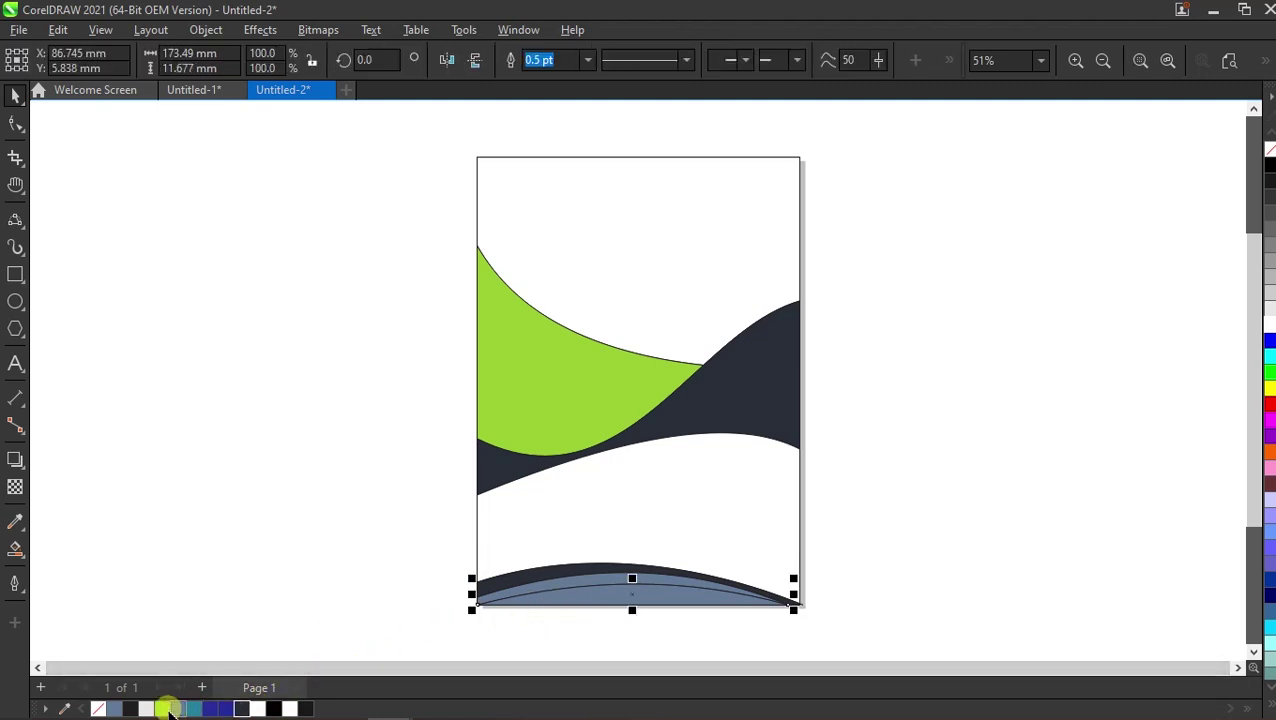
click(162, 708)
click(256, 617)
click(548, 584)
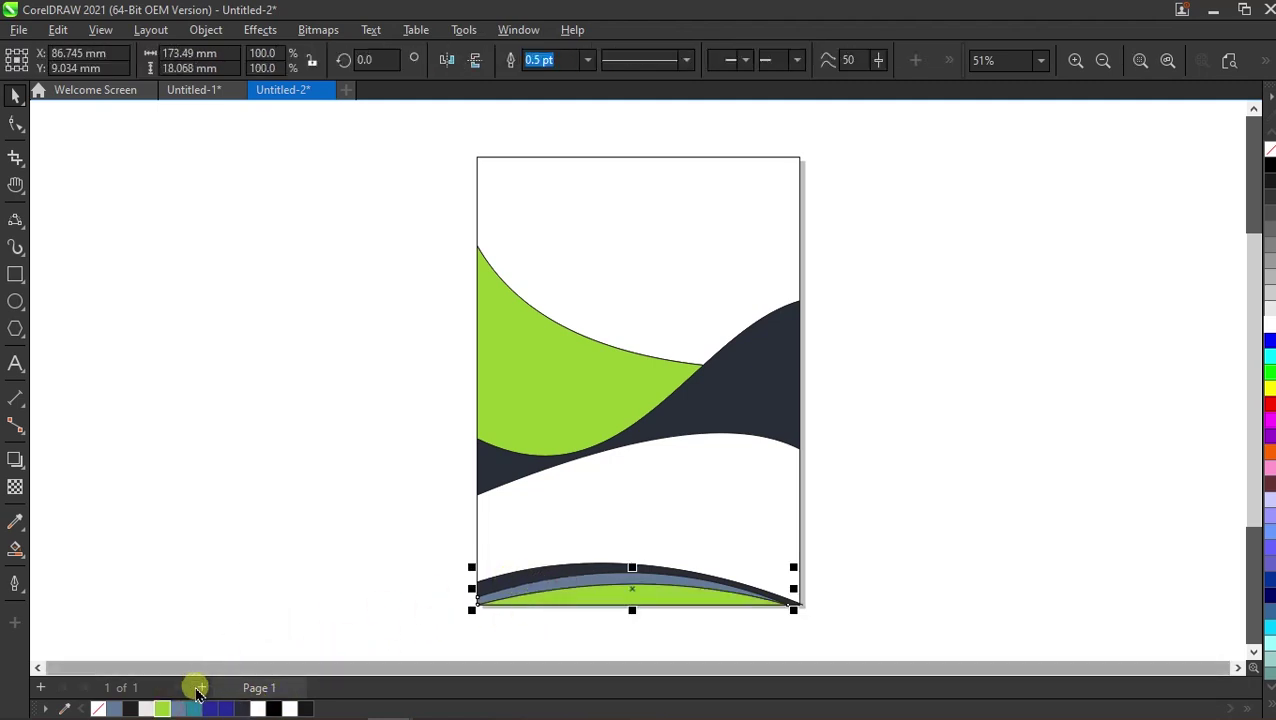
click(289, 708)
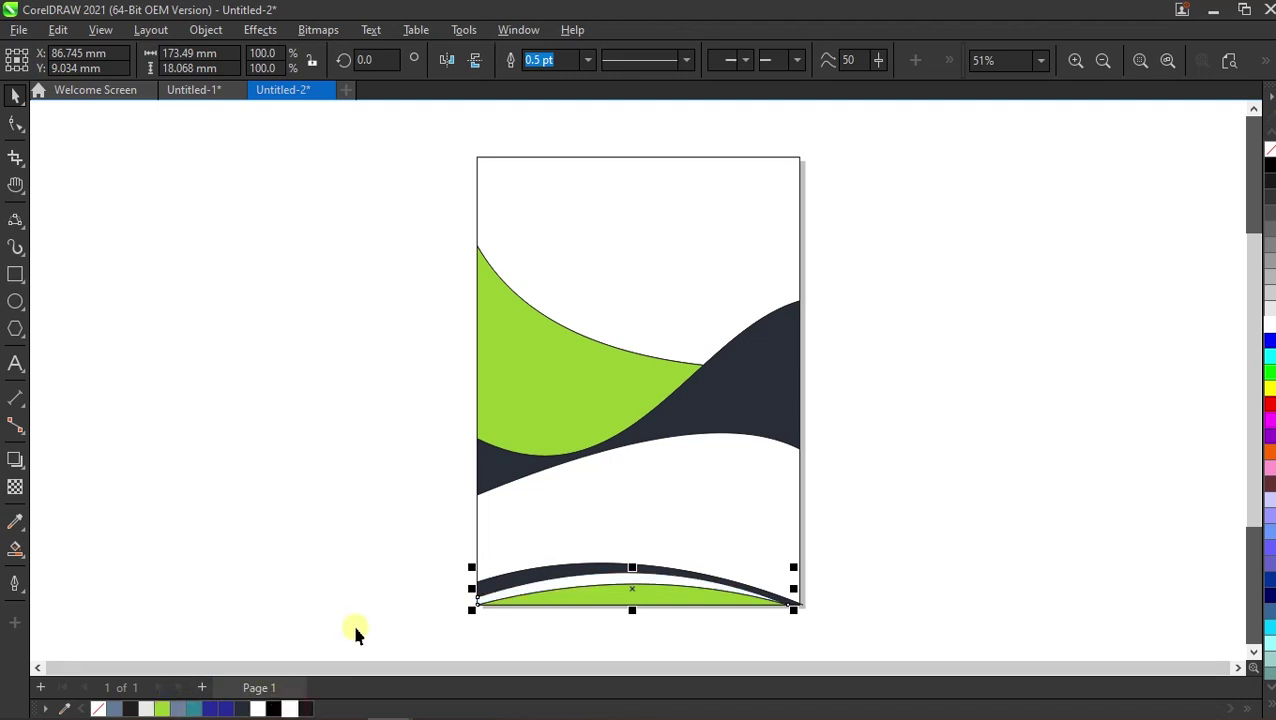
click(355, 630)
scroll(609, 487, down, 1)
scroll(609, 487, down, 1)
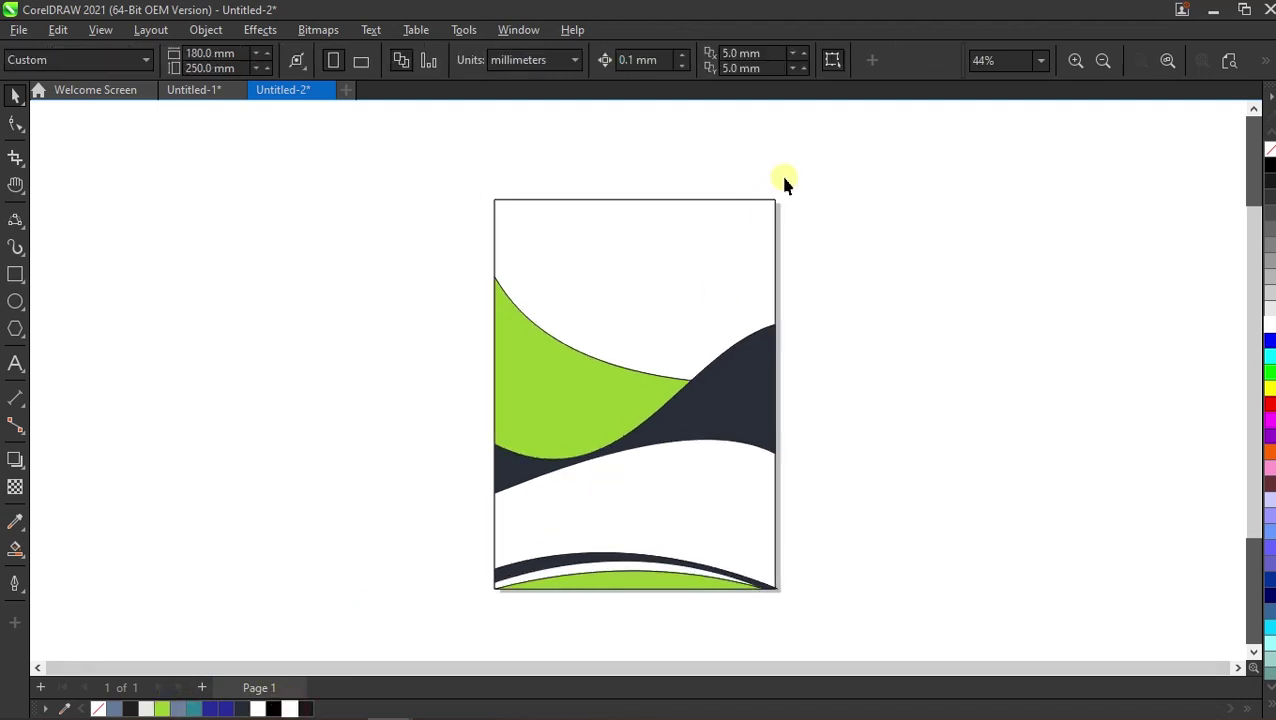
Remove the fill from the green and navy wave shapes.
click(665, 300)
click(858, 272)
drag(449, 541, 450, 541)
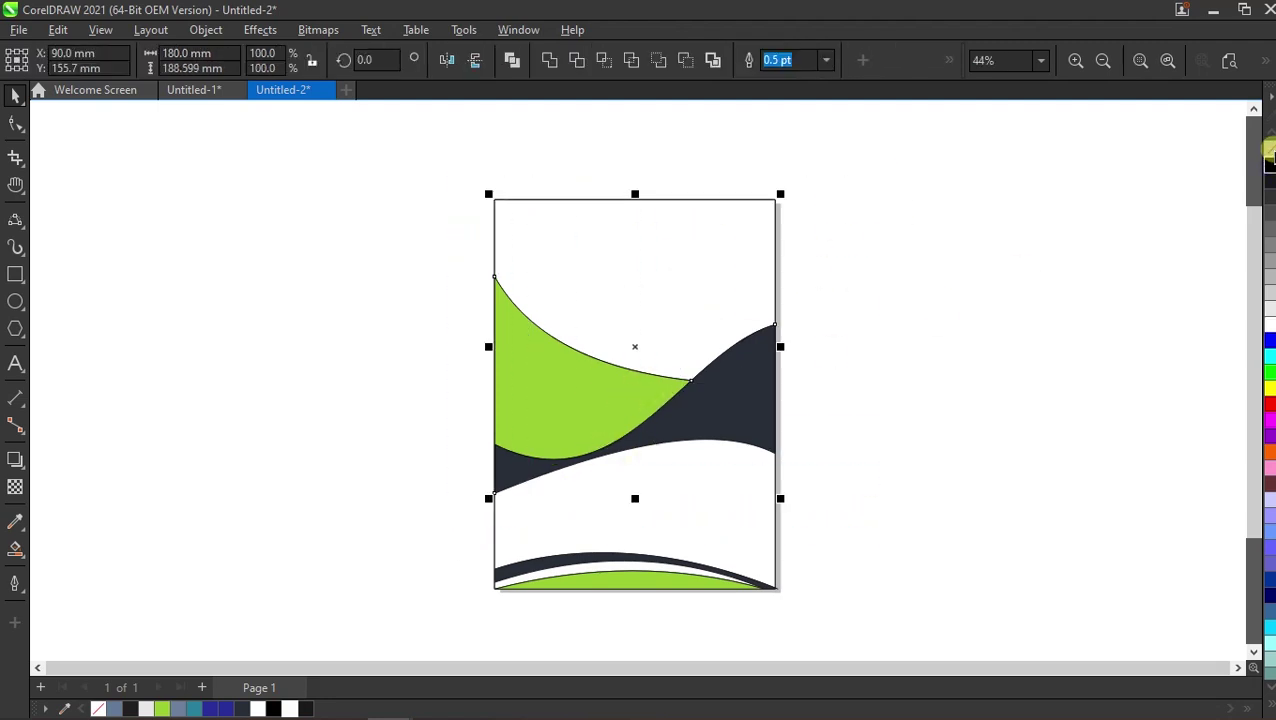
click(1268, 150)
click(967, 281)
Delete a stray curve and hidden leftover shapes, then marquee-select the remaining wave curves.
scroll(641, 376, up, 1)
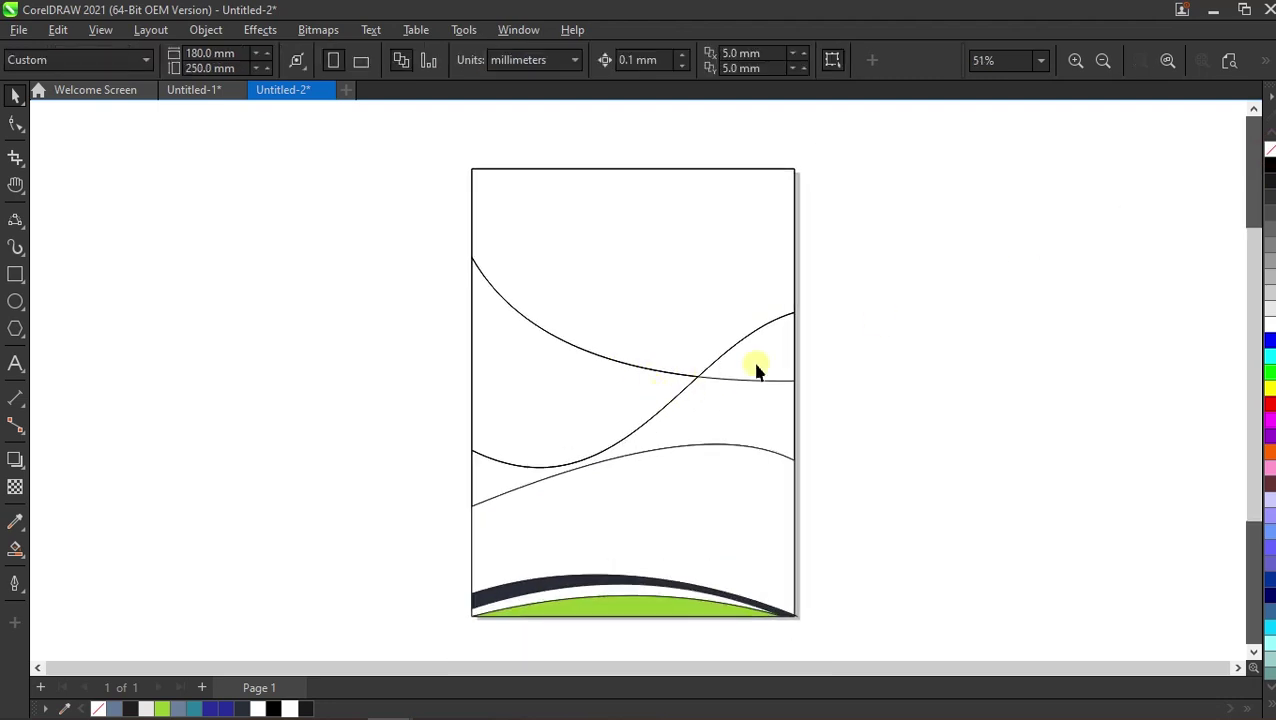
scroll(605, 343, down, 2)
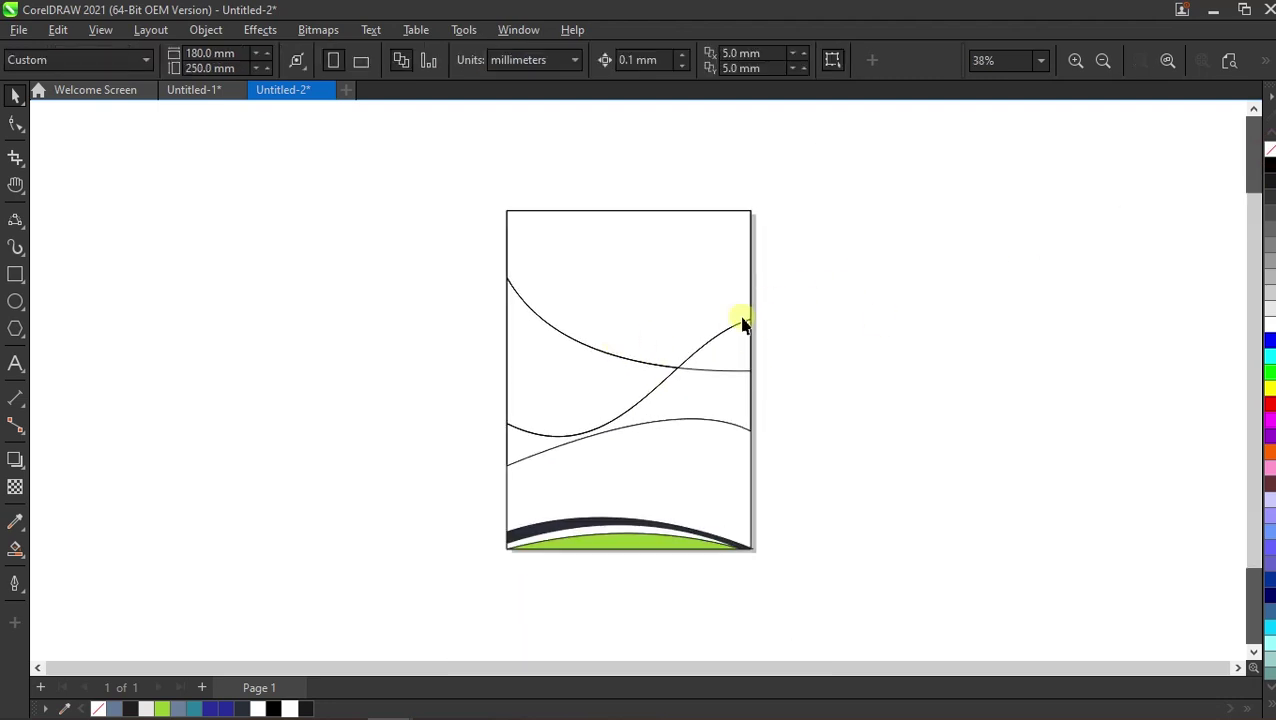
scroll(705, 340, up, 1)
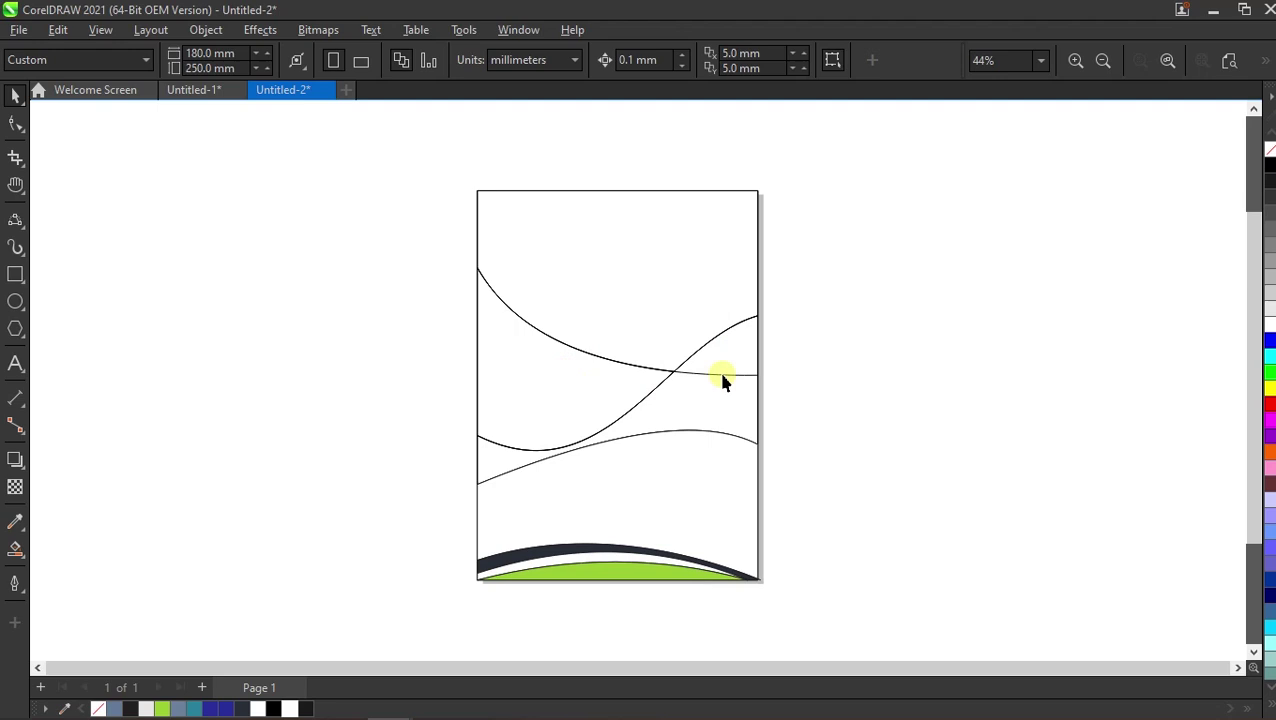
drag(723, 378, 937, 333)
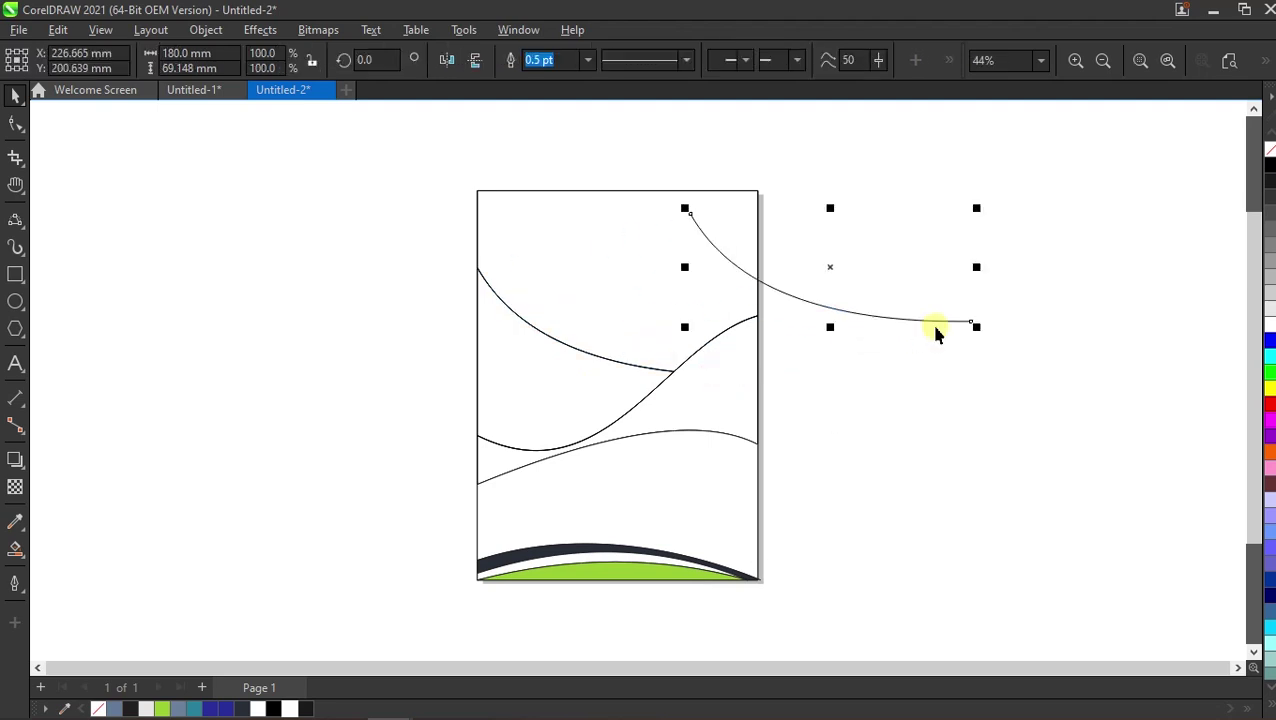
key(Delete)
click(698, 399)
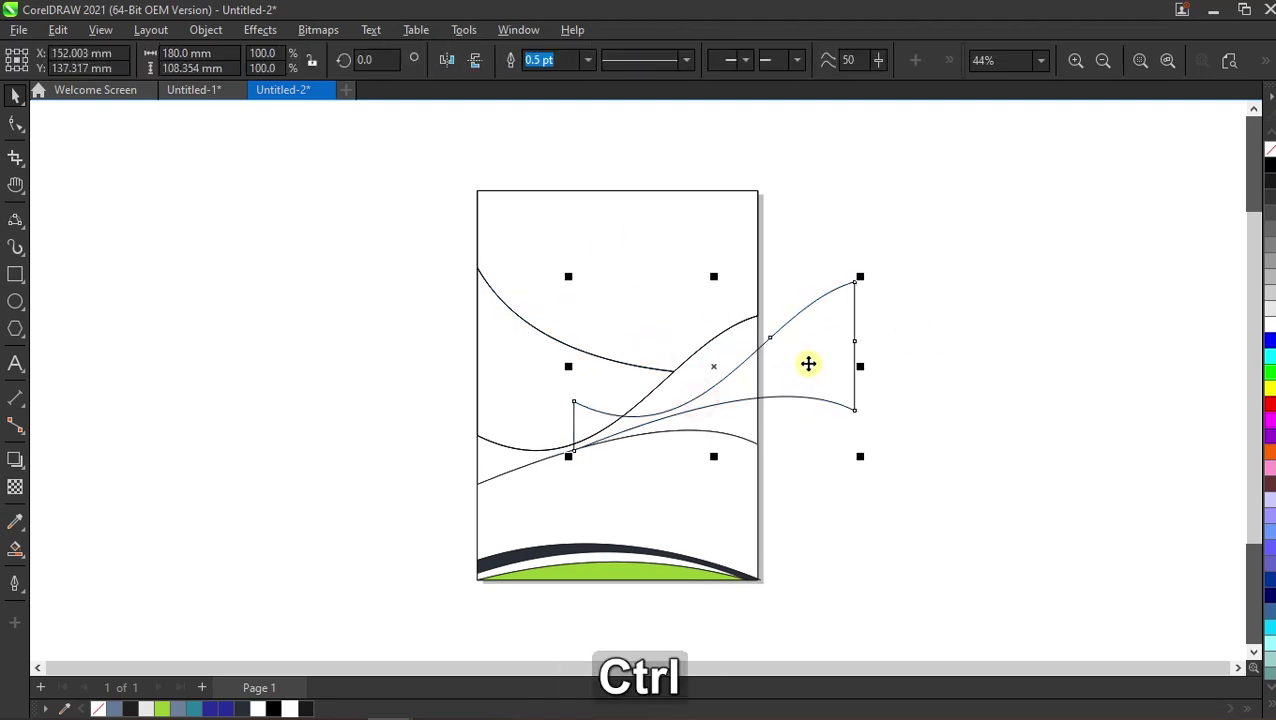
key(ctrl+z)
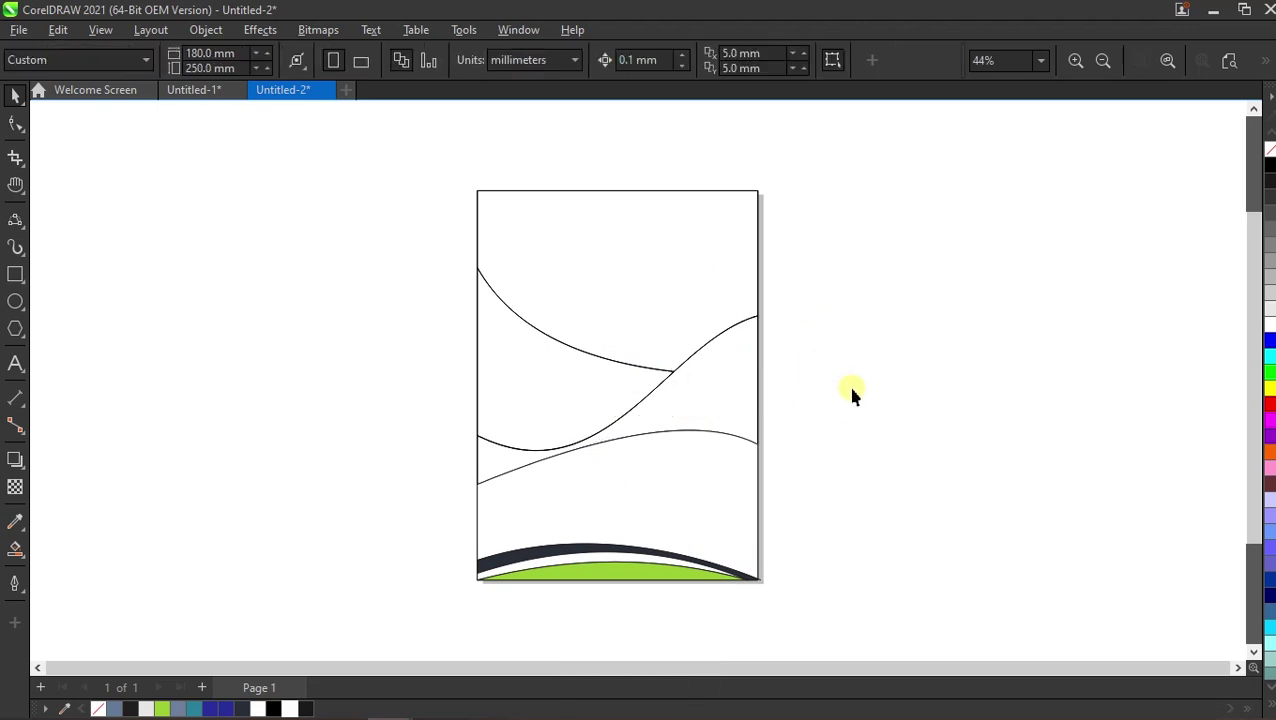
click(641, 475)
key(Delete)
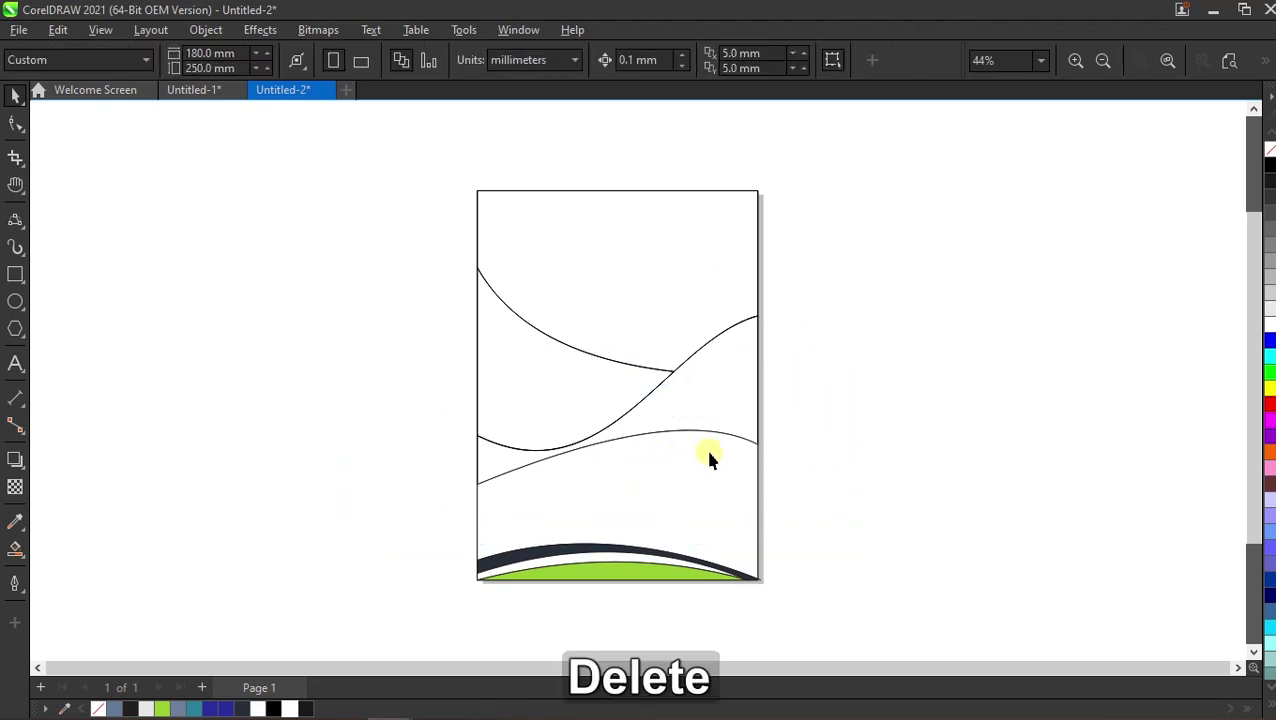
mouse_move(423, 232)
mouse_down()
mouse_move(797, 412)
mouse_move(874, 419)
mouse_up()
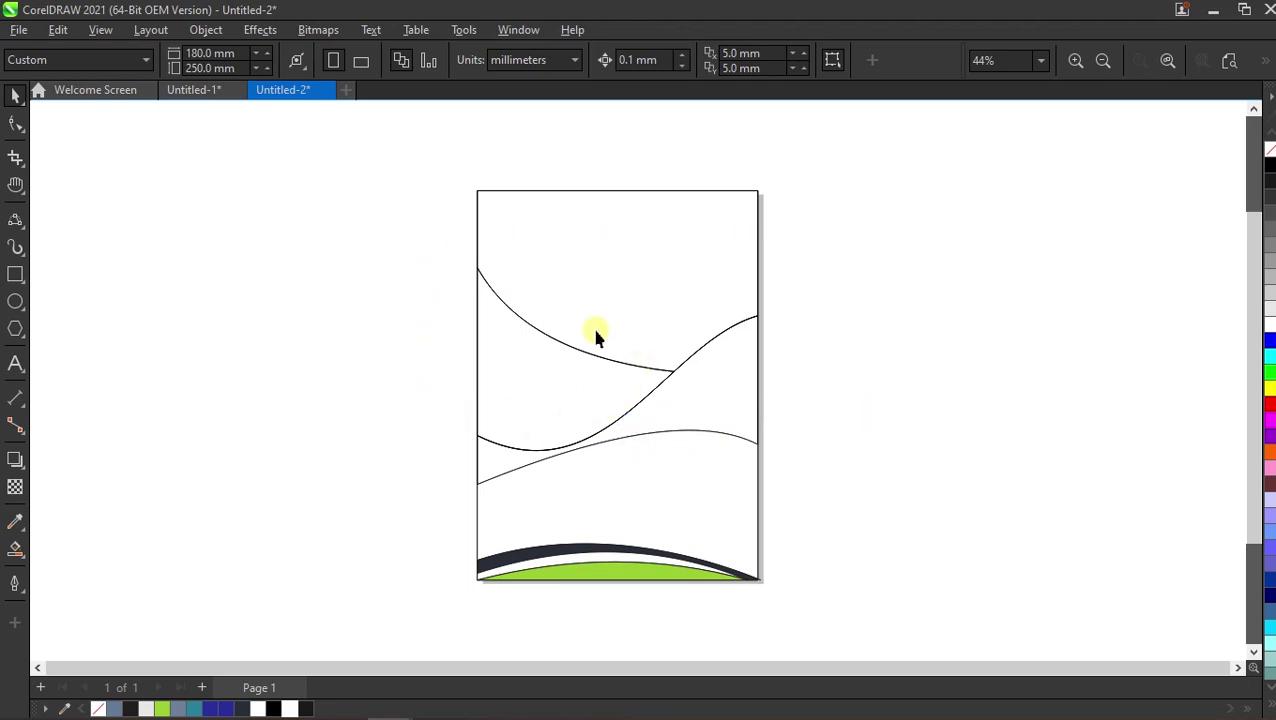
Scale the selected wave curves slightly smaller and nudge them upward.
click(582, 364)
scroll(577, 366, up, 1)
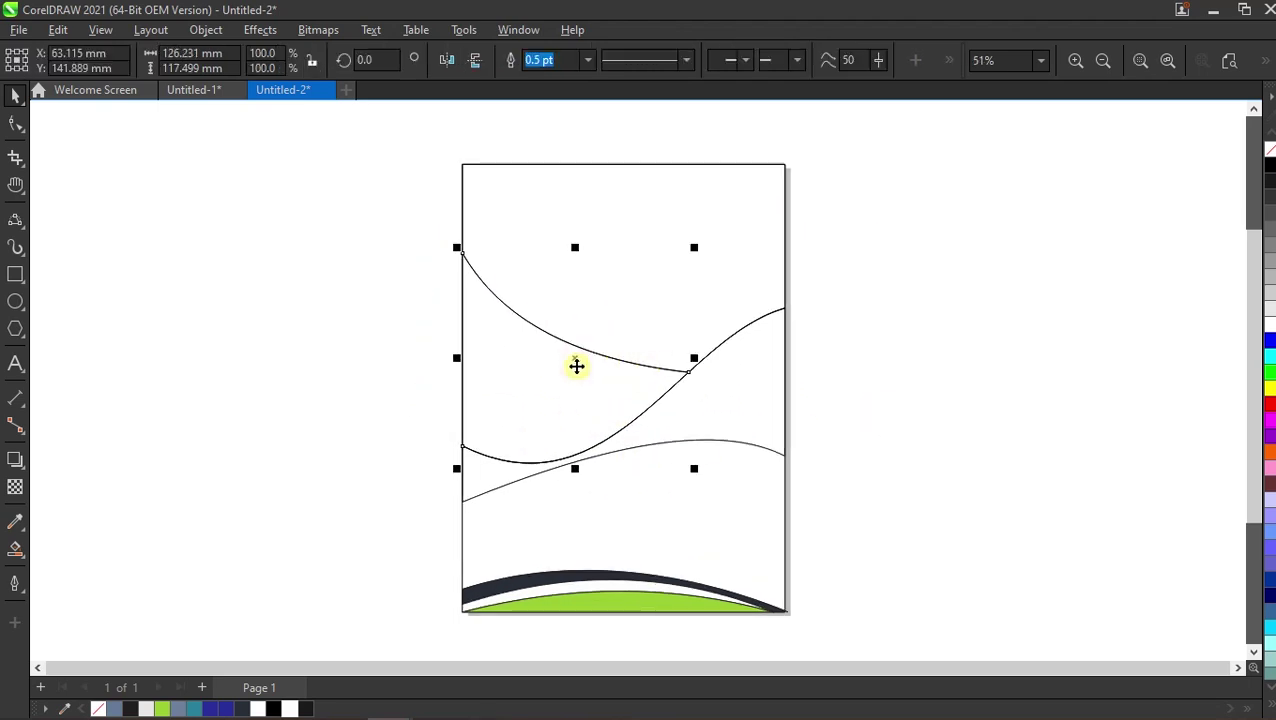
drag(694, 245, 680, 259)
key(Up)
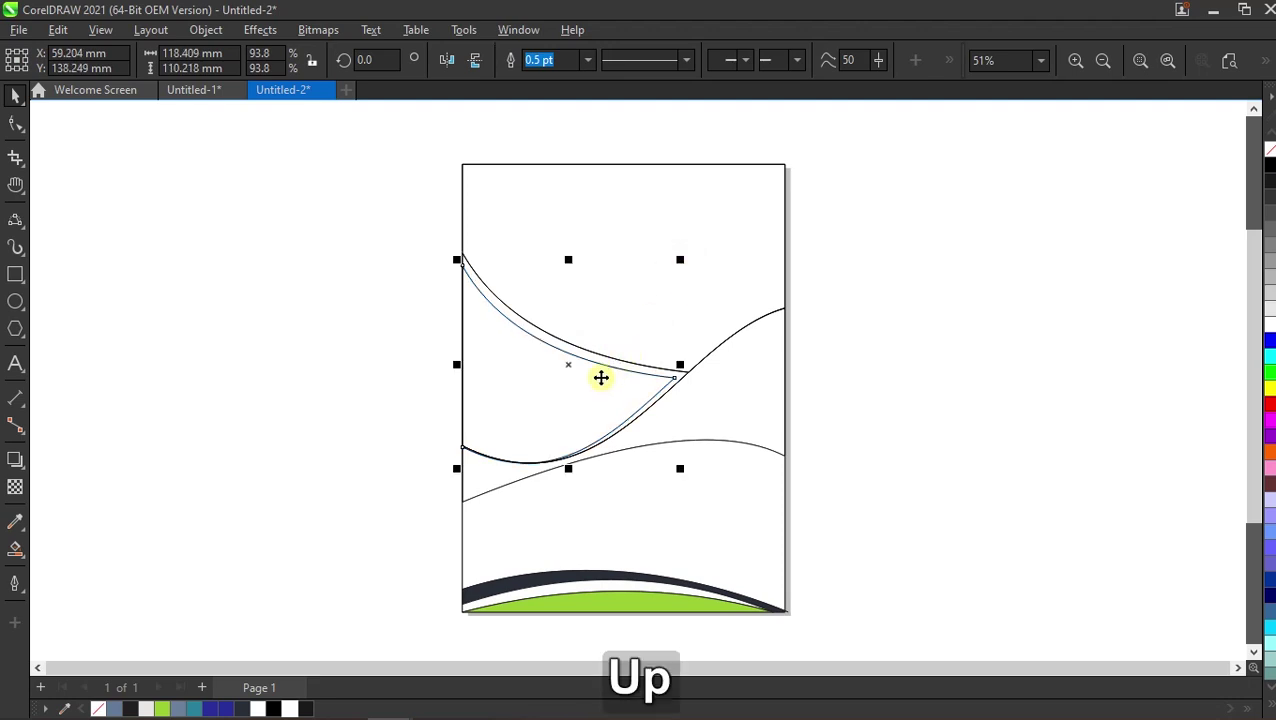
click(914, 366)
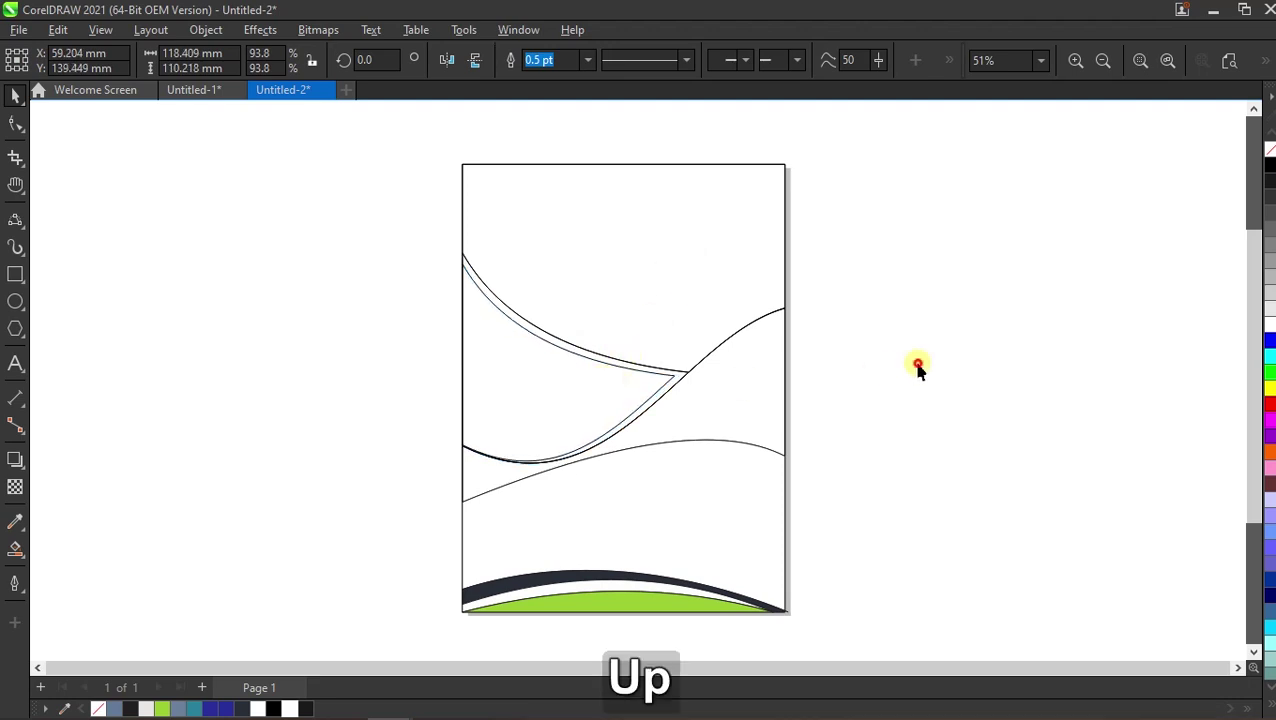
Move the wave curves further up toward the page top at Y 194.558 mm.
click(670, 242)
drag(685, 245, 686, 240)
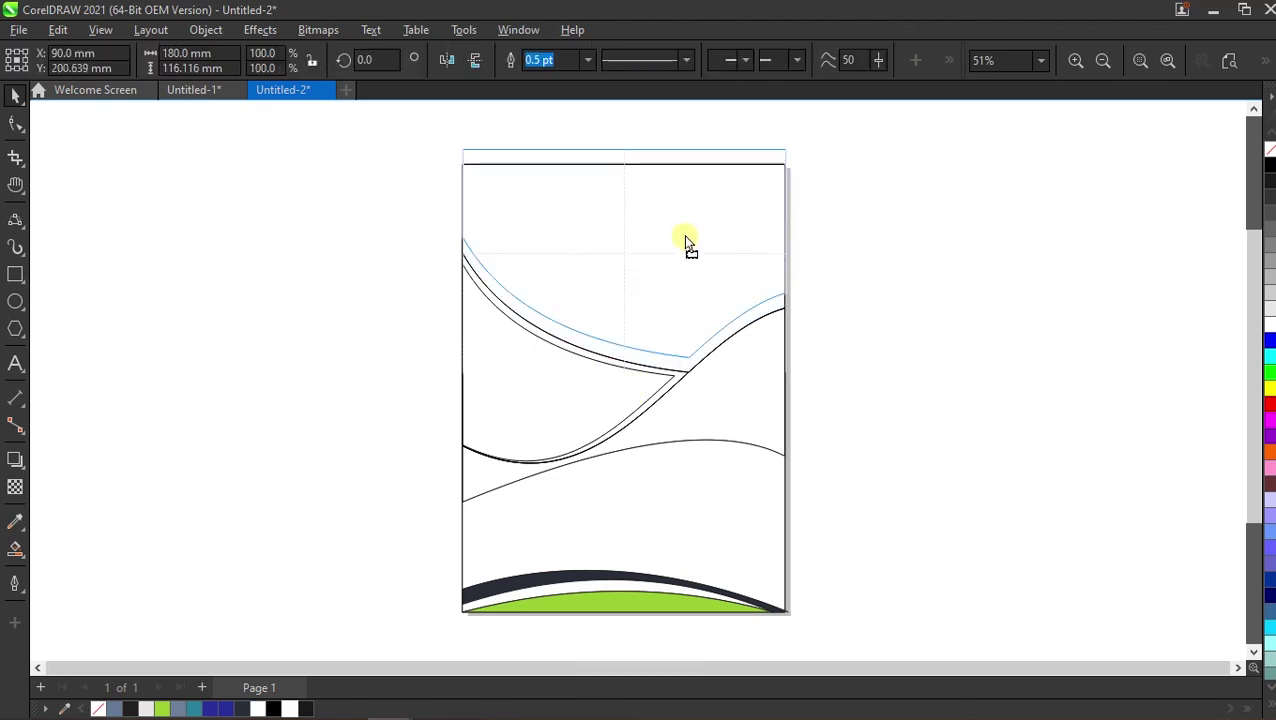
drag(686, 240, 683, 240)
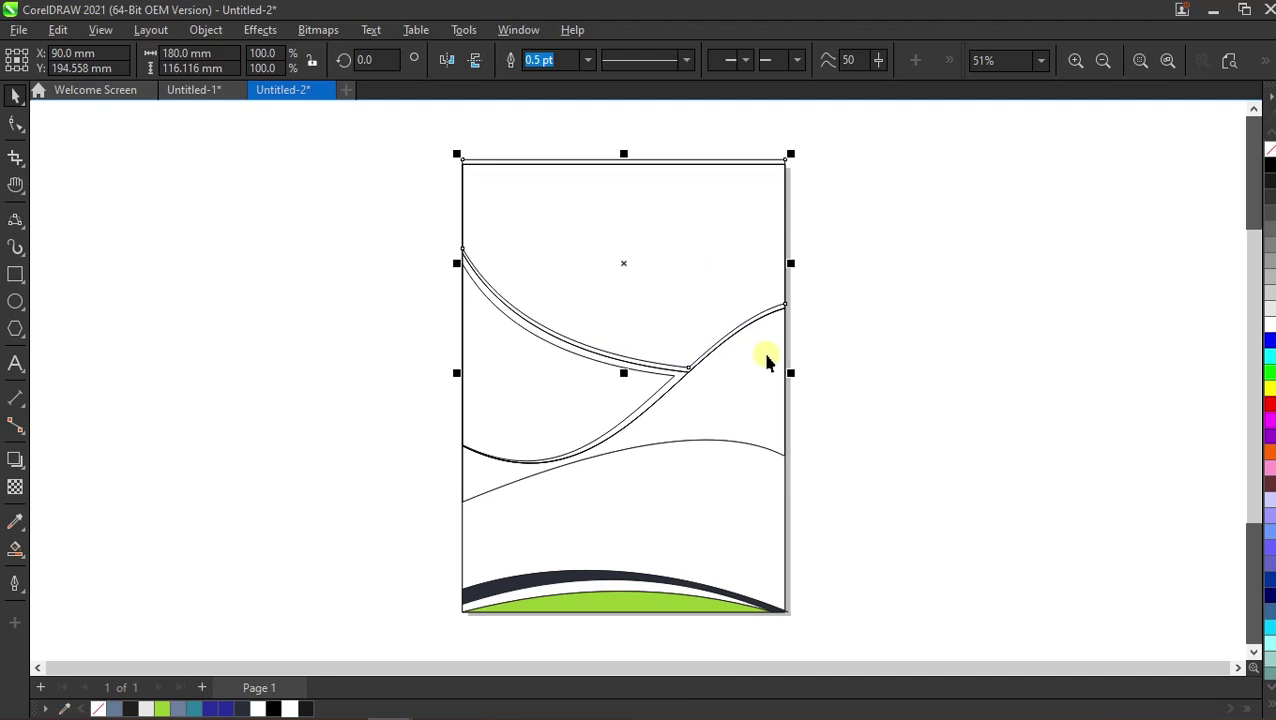
click(928, 296)
scroll(675, 359, up, 2)
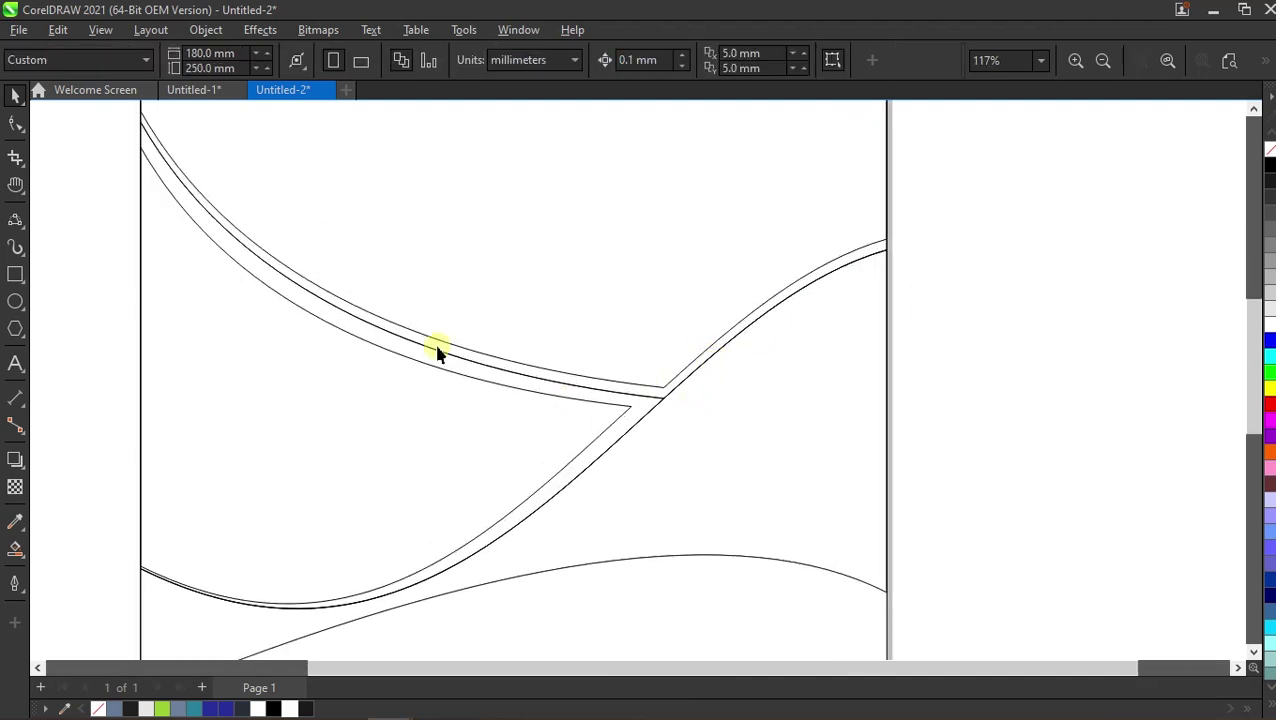
Draw a Bézier segment from the lower node to the upper node where the wave curves meet.
click(15, 220)
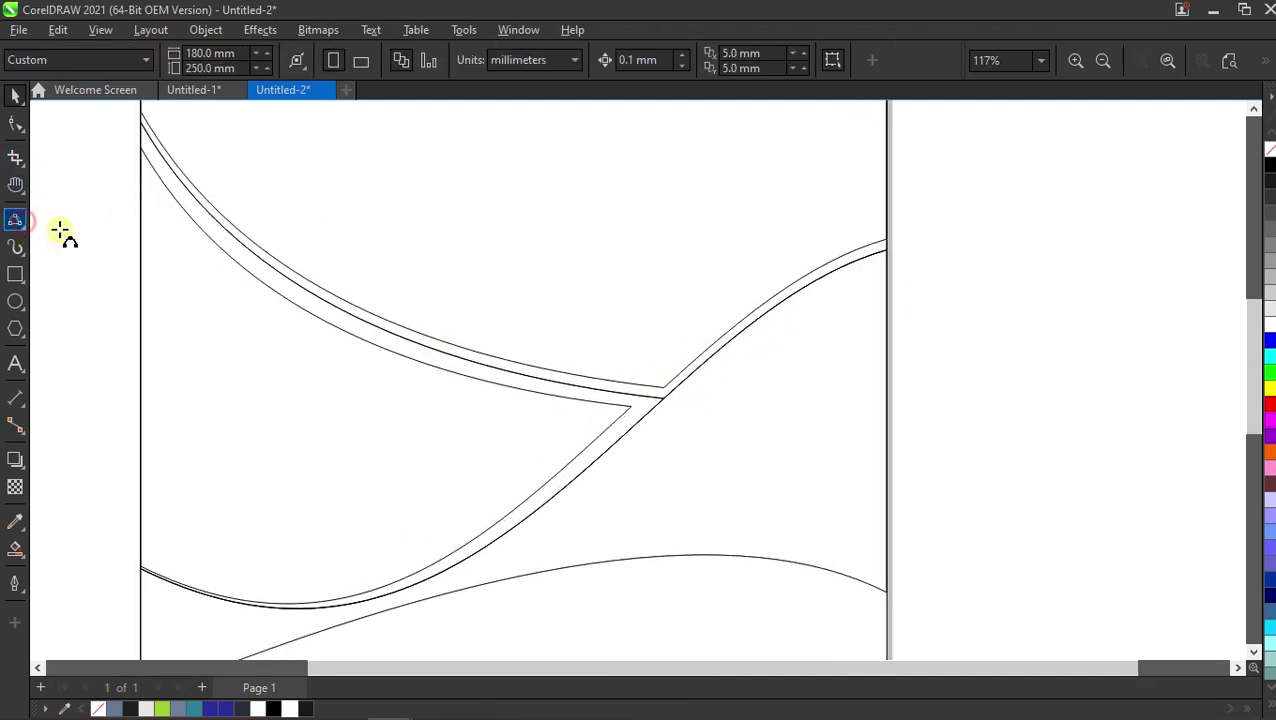
click(631, 405)
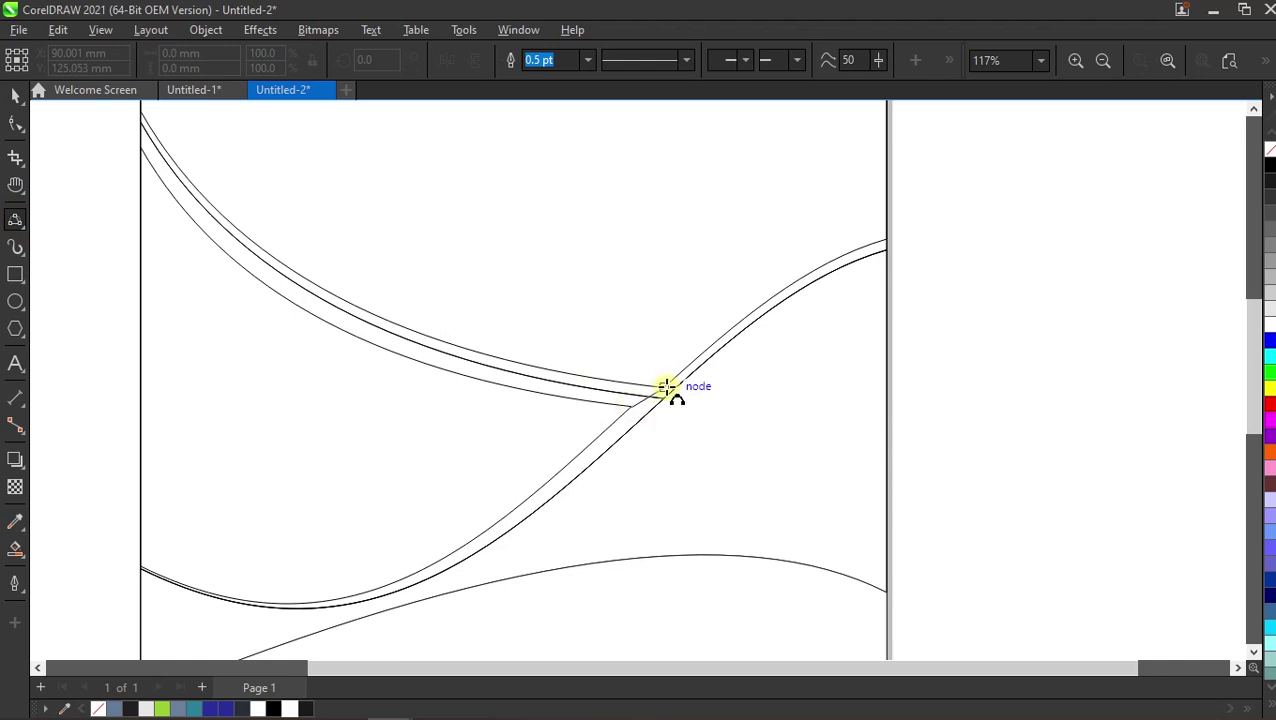
click(654, 398)
scroll(660, 362, down, 1)
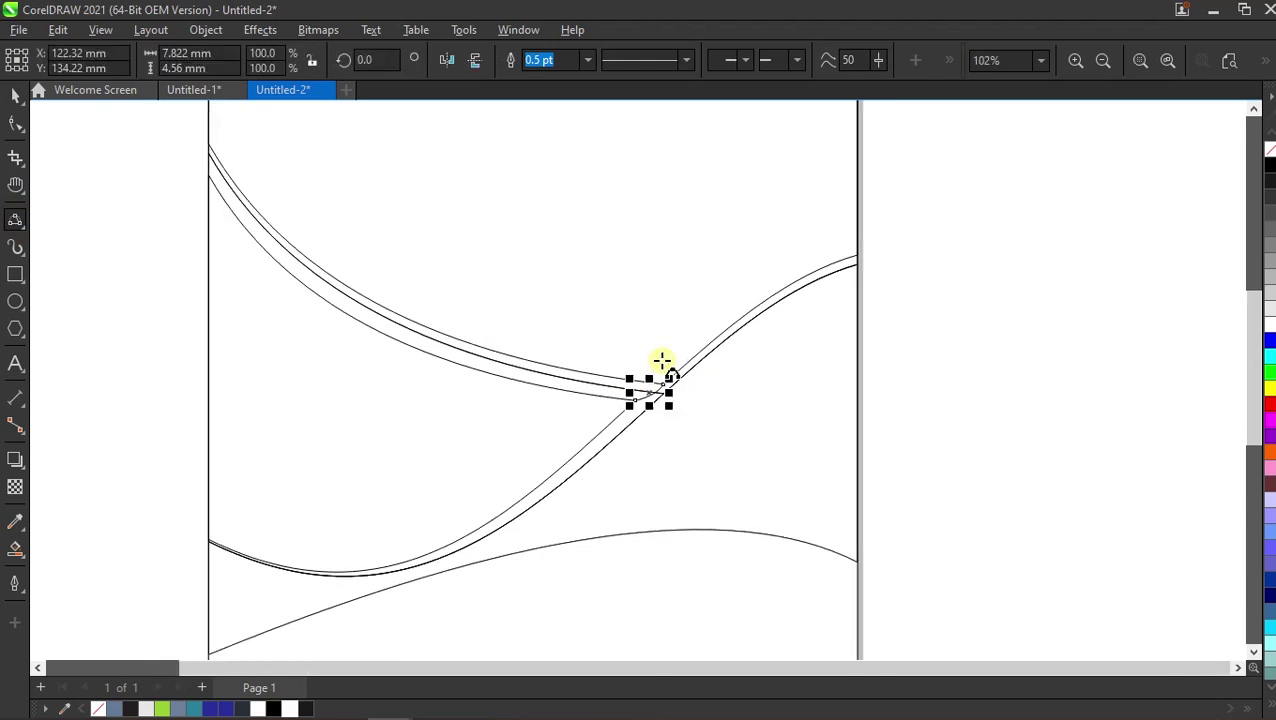
scroll(653, 395, up, 2)
key(ctrl+z)
scroll(655, 355, up, 4)
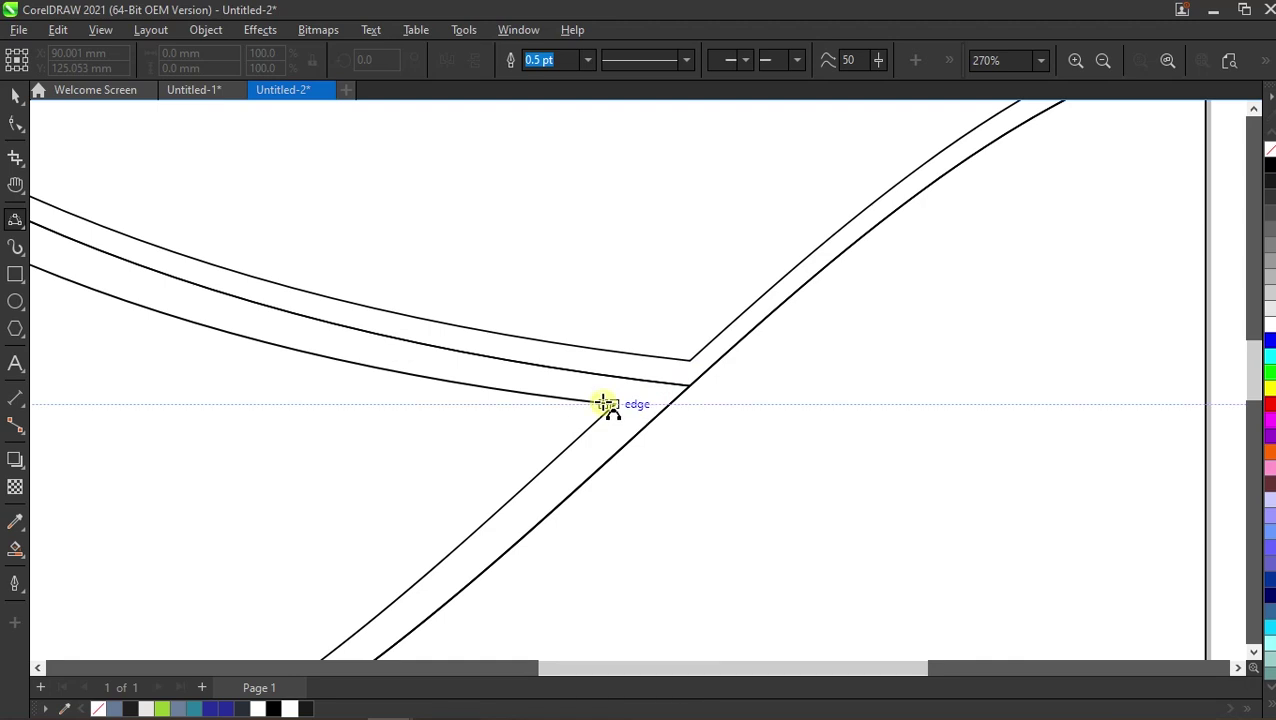
mouse_move(617, 403)
mouse_down()
mouse_move(687, 362)
mouse_move(655, 379)
mouse_up()
scroll(660, 360, down, 2)
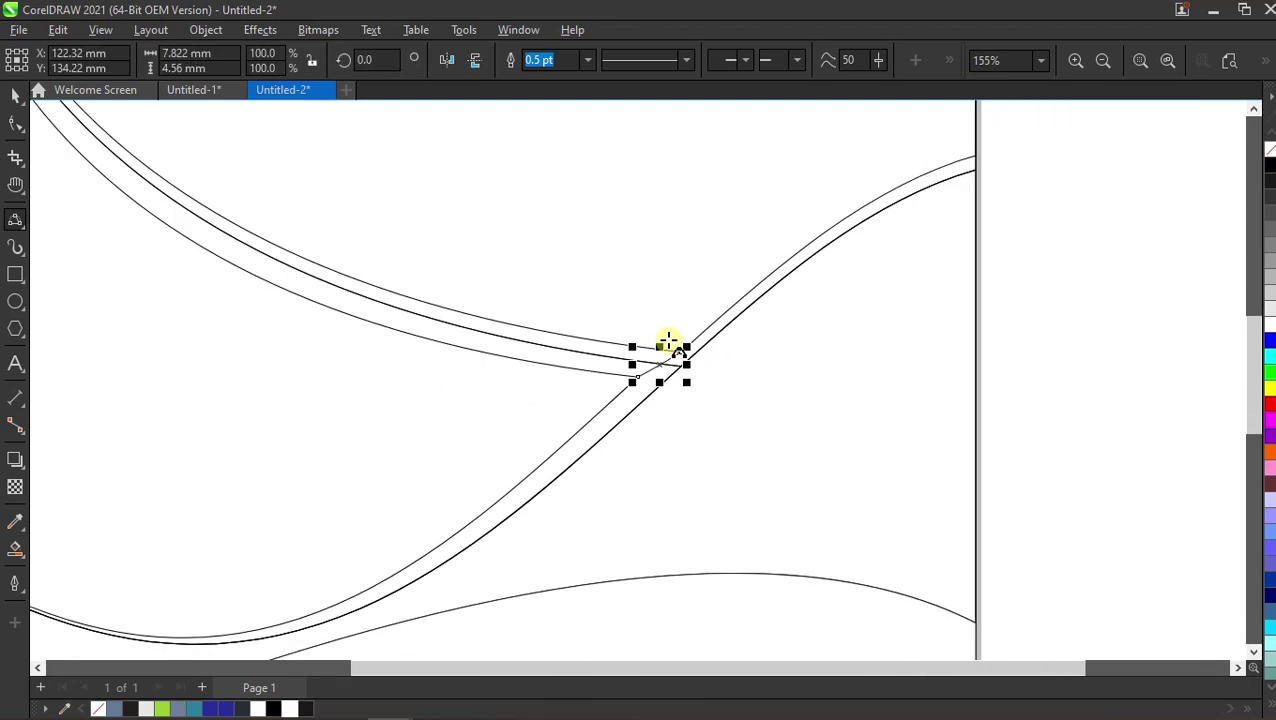
scroll(664, 342, down, 3)
key(space)
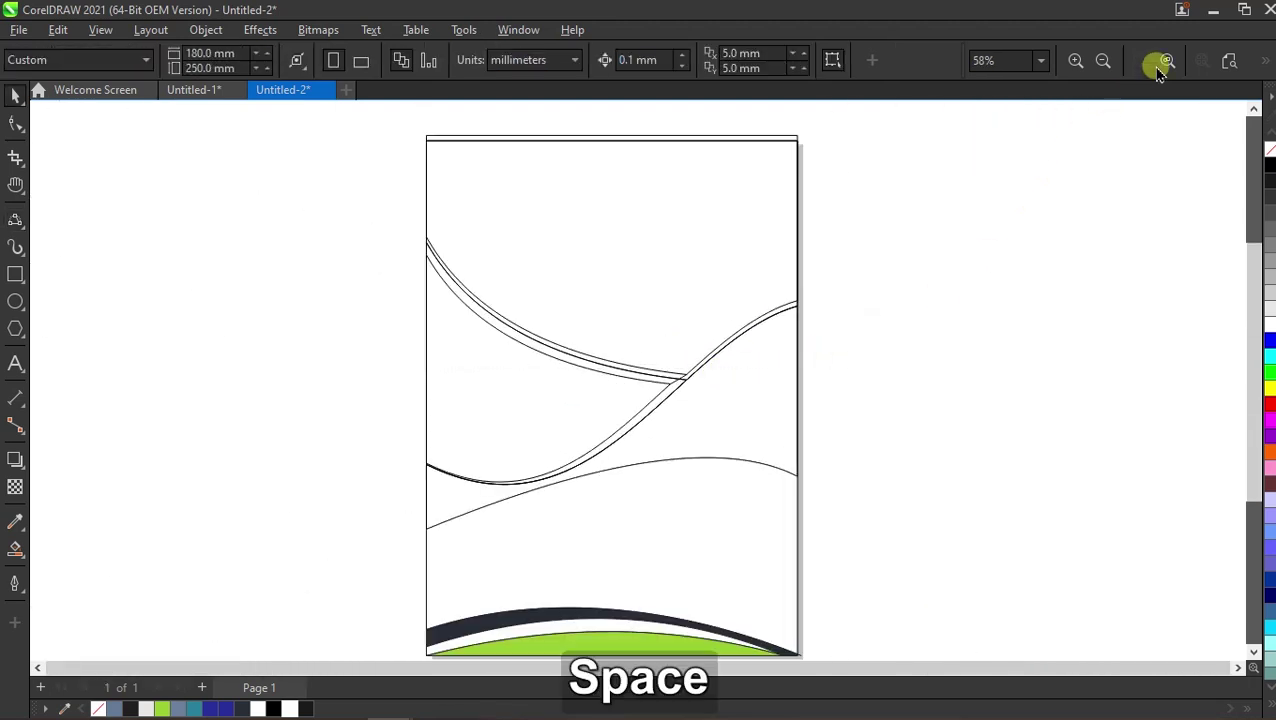
Smart Fill the top page region and the area between the curves blue-grey.
click(1167, 61)
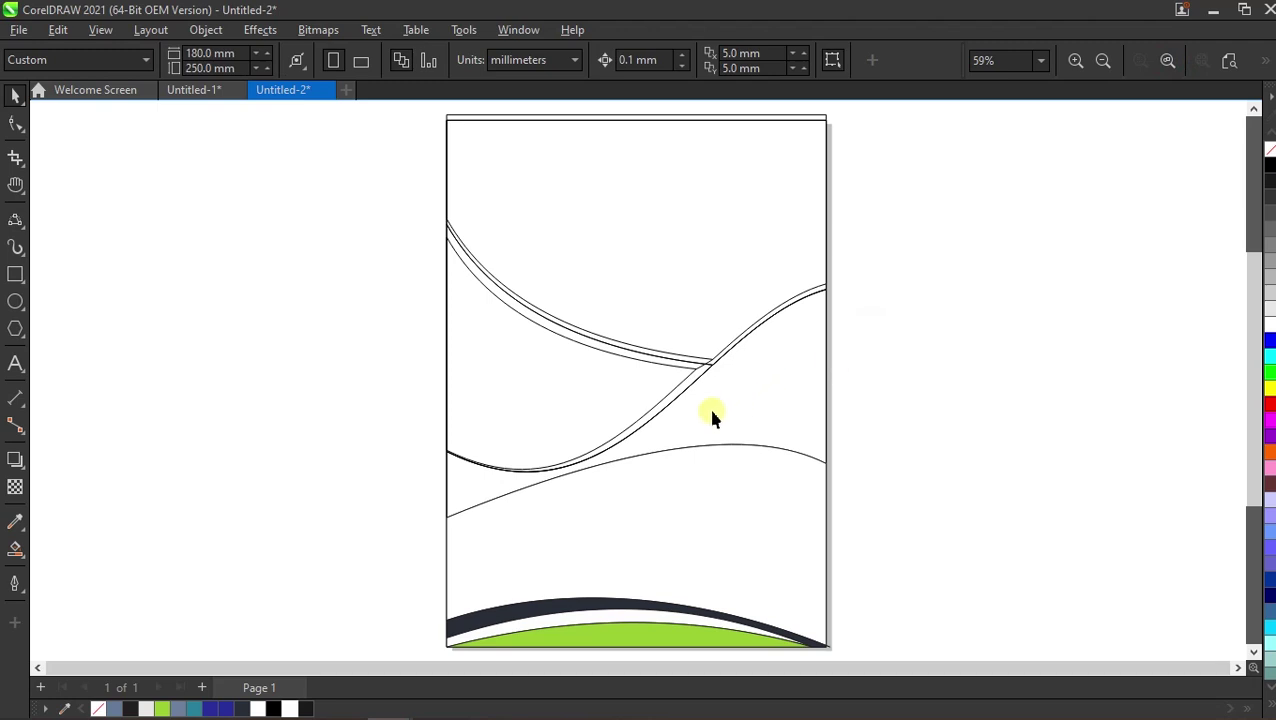
click(15, 548)
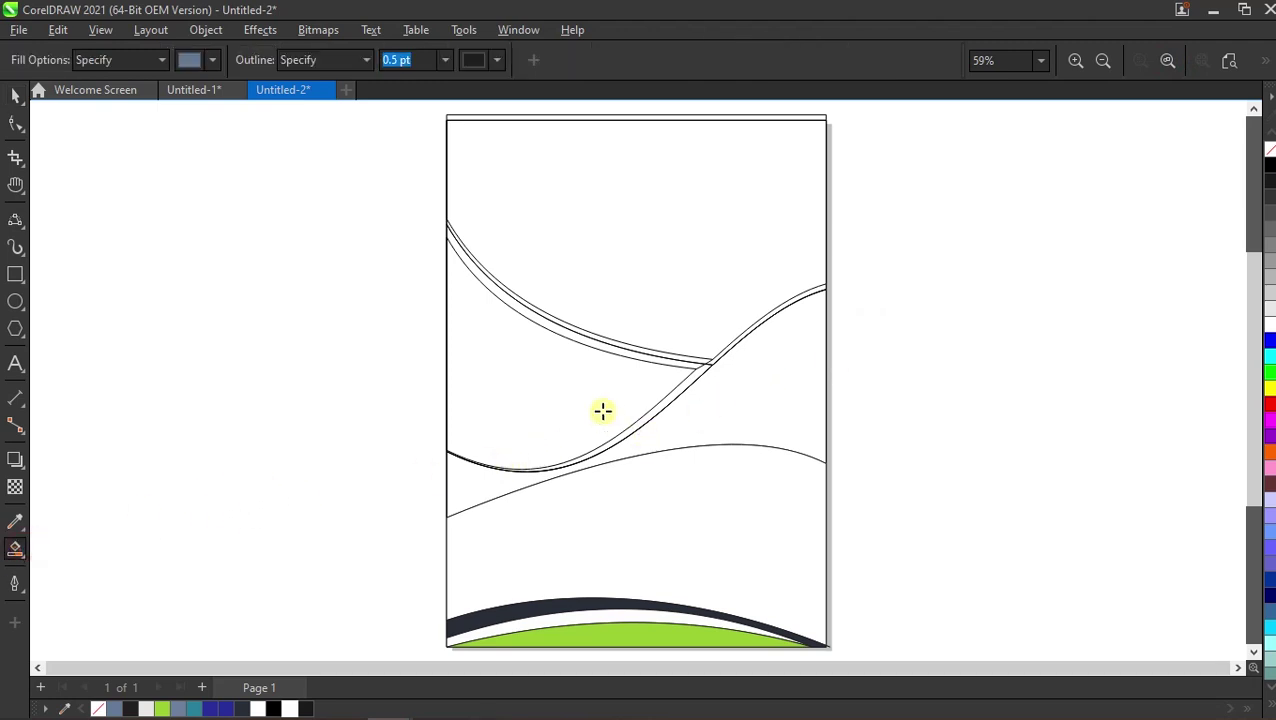
click(600, 406)
click(724, 226)
click(778, 428)
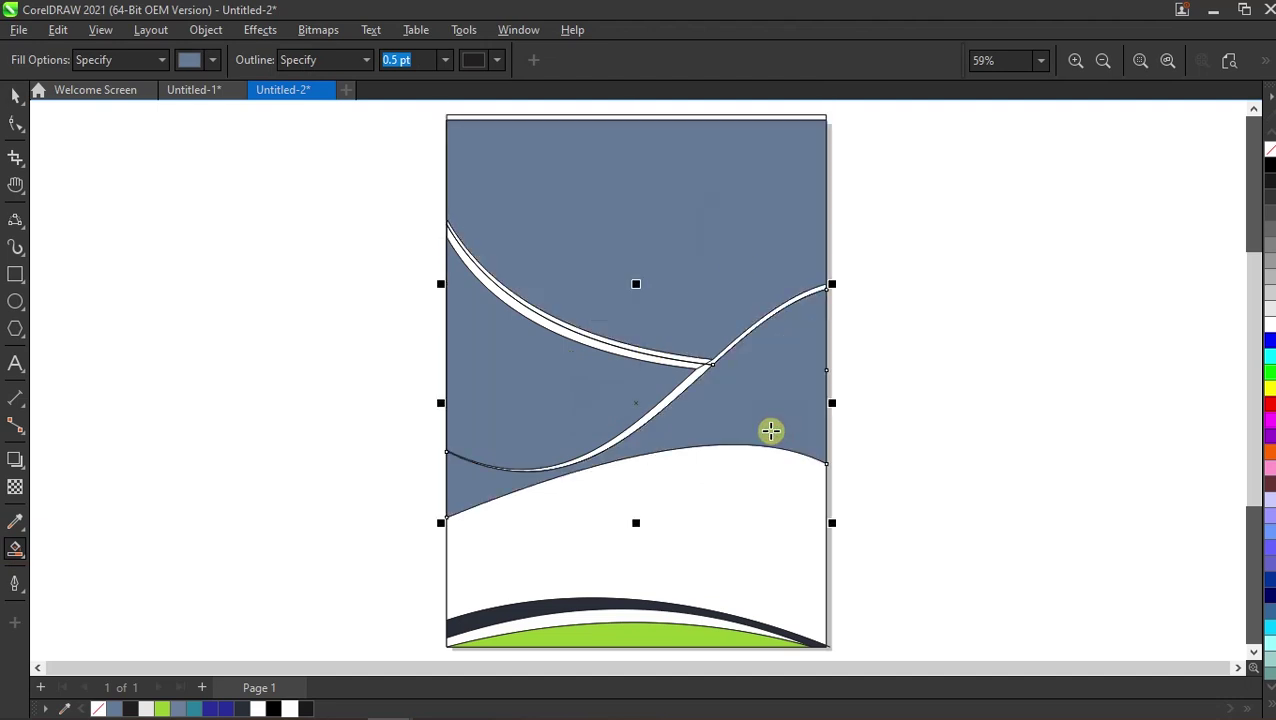
key(space)
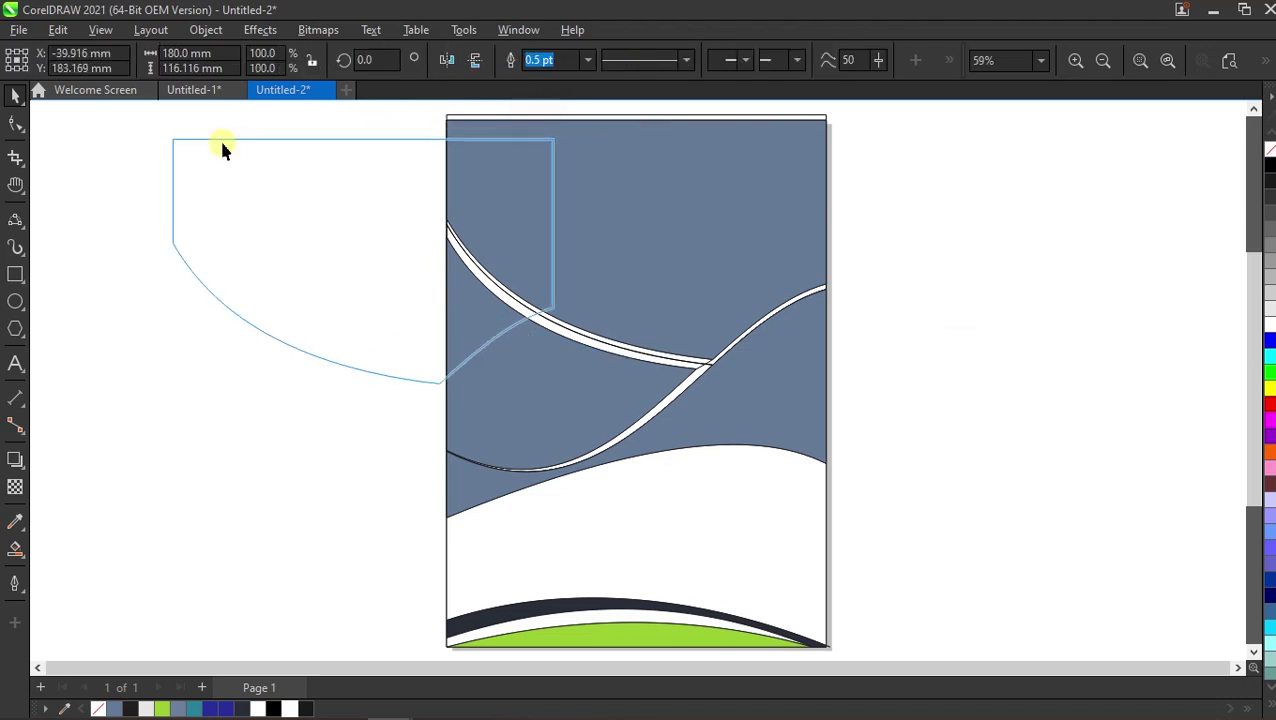
Drag the three leftover outline curves off the page and delete them.
drag(530, 120, 190, 140)
key(Delete)
drag(522, 306, 291, 312)
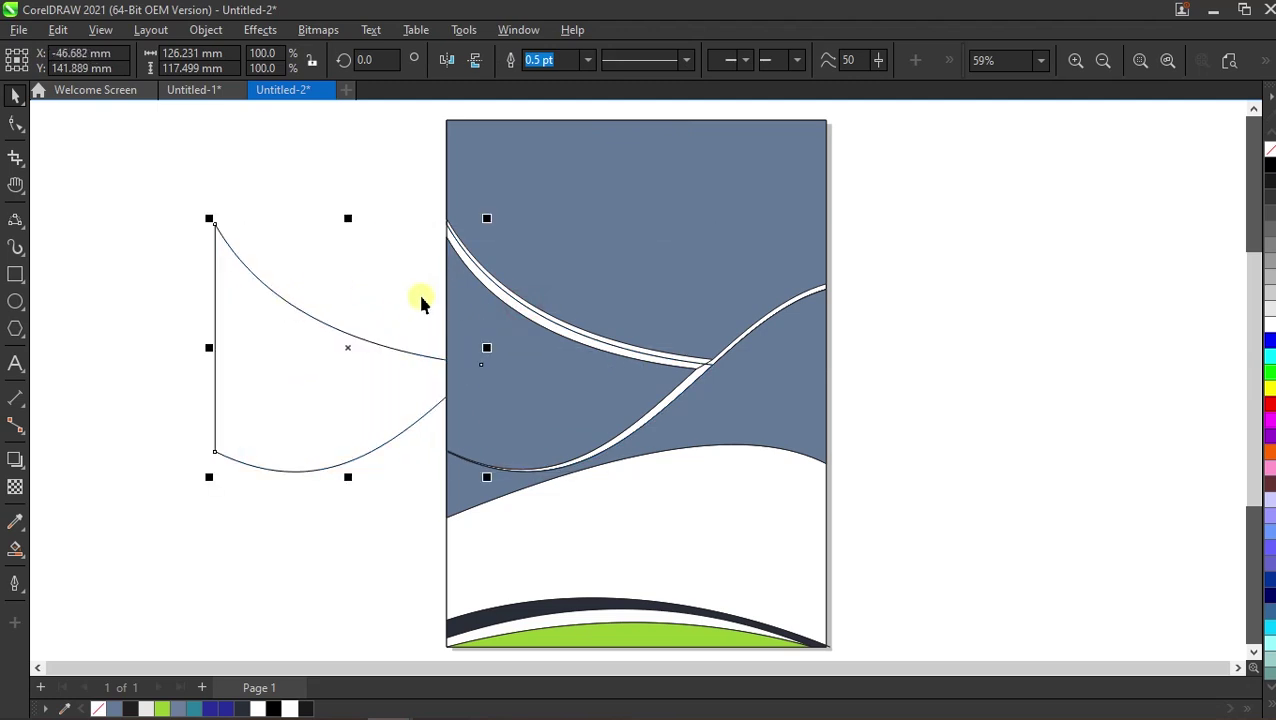
key(Delete)
mouse_move(479, 268)
mouse_down()
mouse_move(240, 292)
mouse_move(184, 278)
mouse_up()
key(Delete)
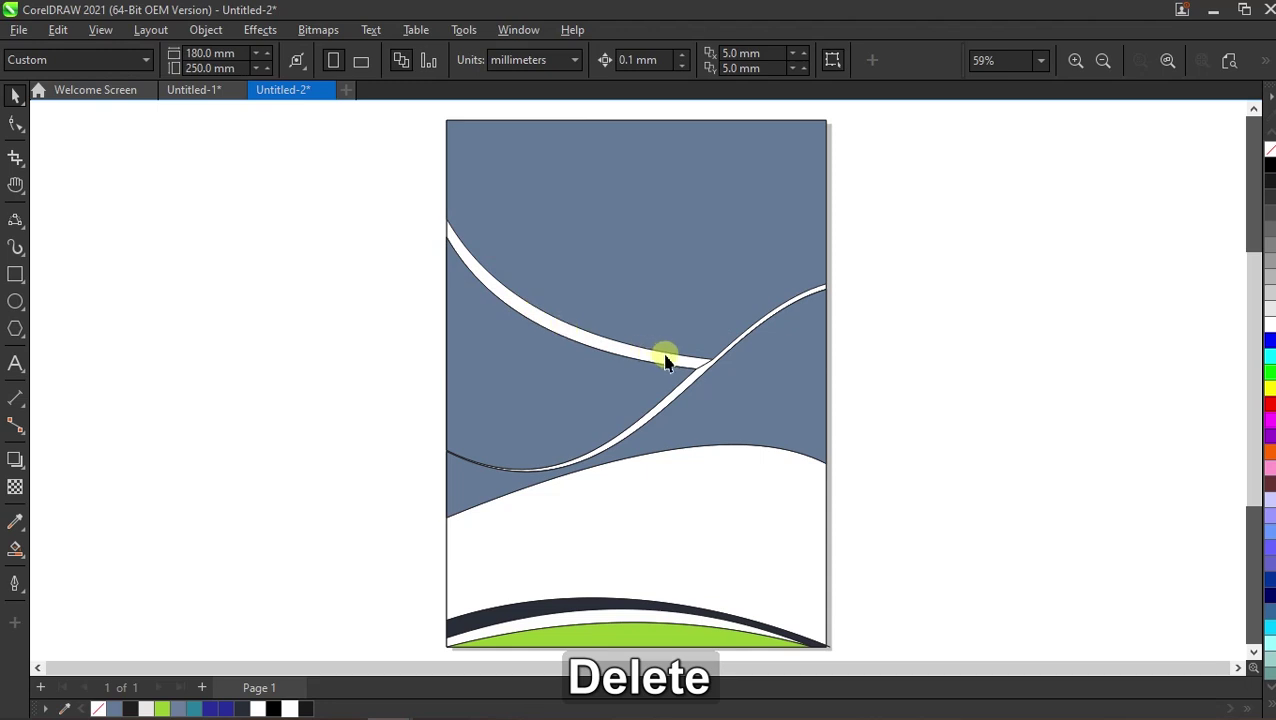
Smart Fill both stripes, combine them with the upper curve, and fill the result white.
click(14, 583)
click(50, 540)
click(14, 550)
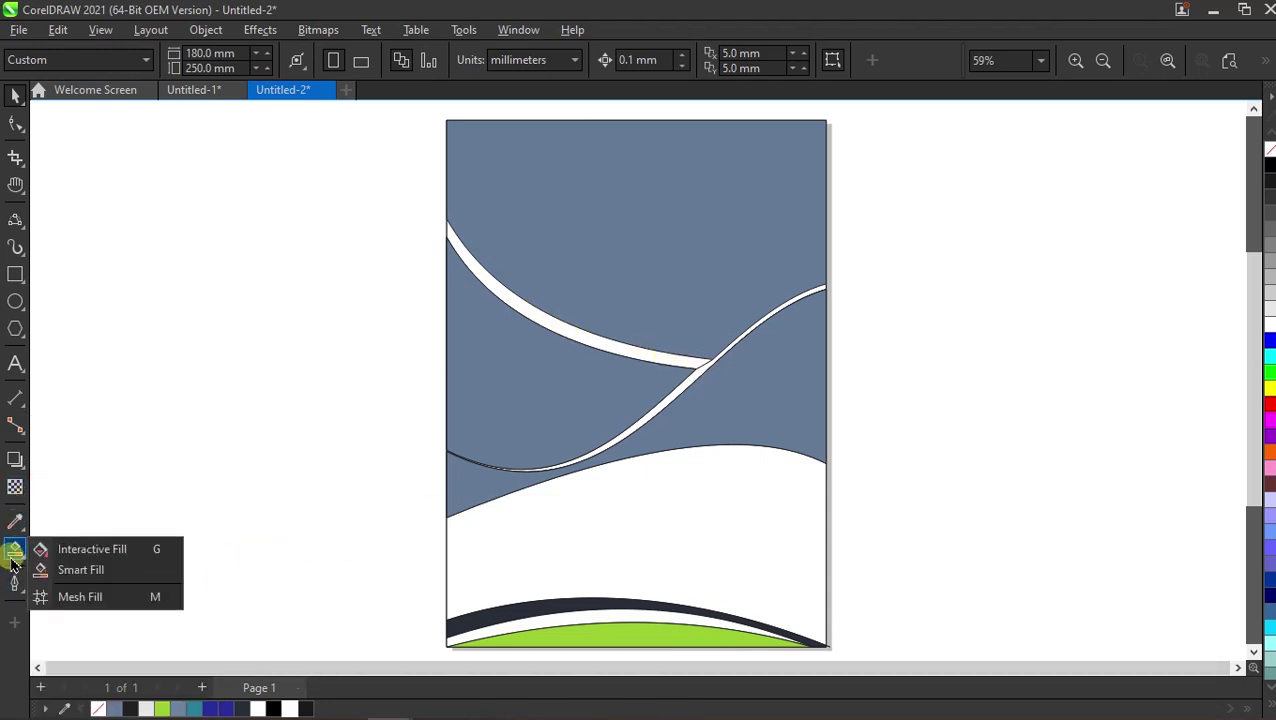
scroll(722, 360, up, 3)
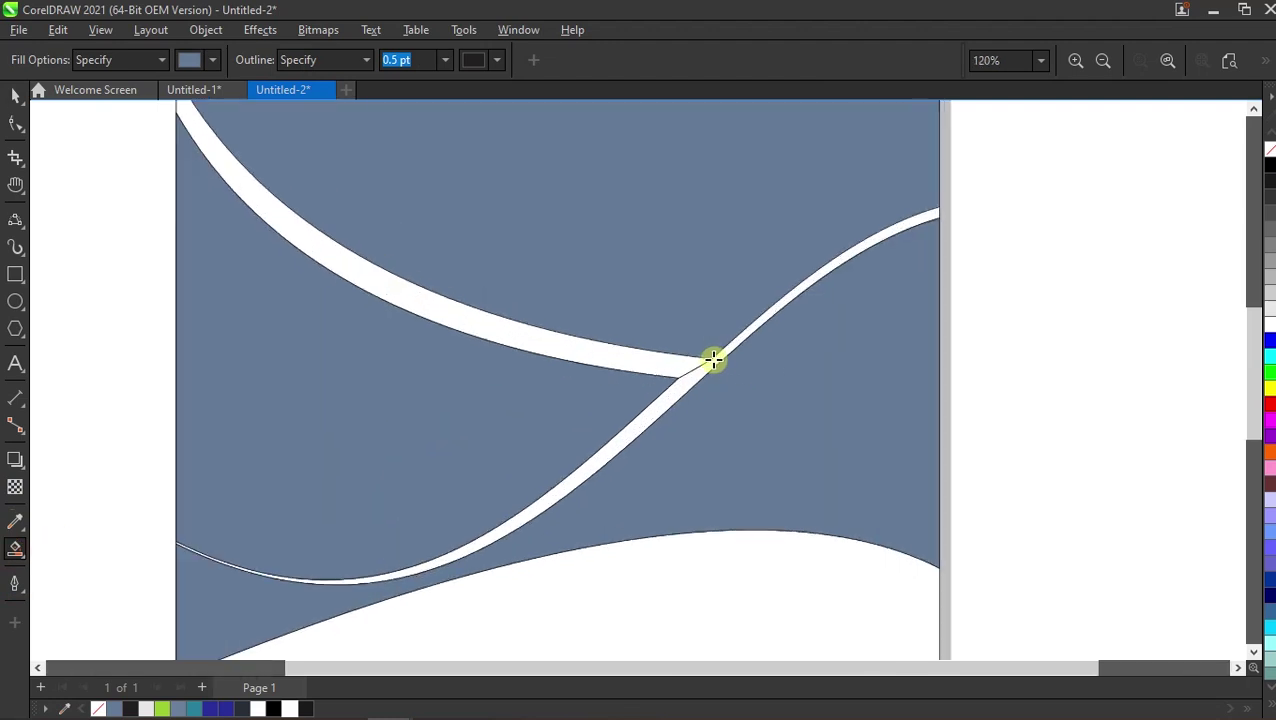
click(657, 360)
click(700, 372)
scroll(700, 372, down, 3)
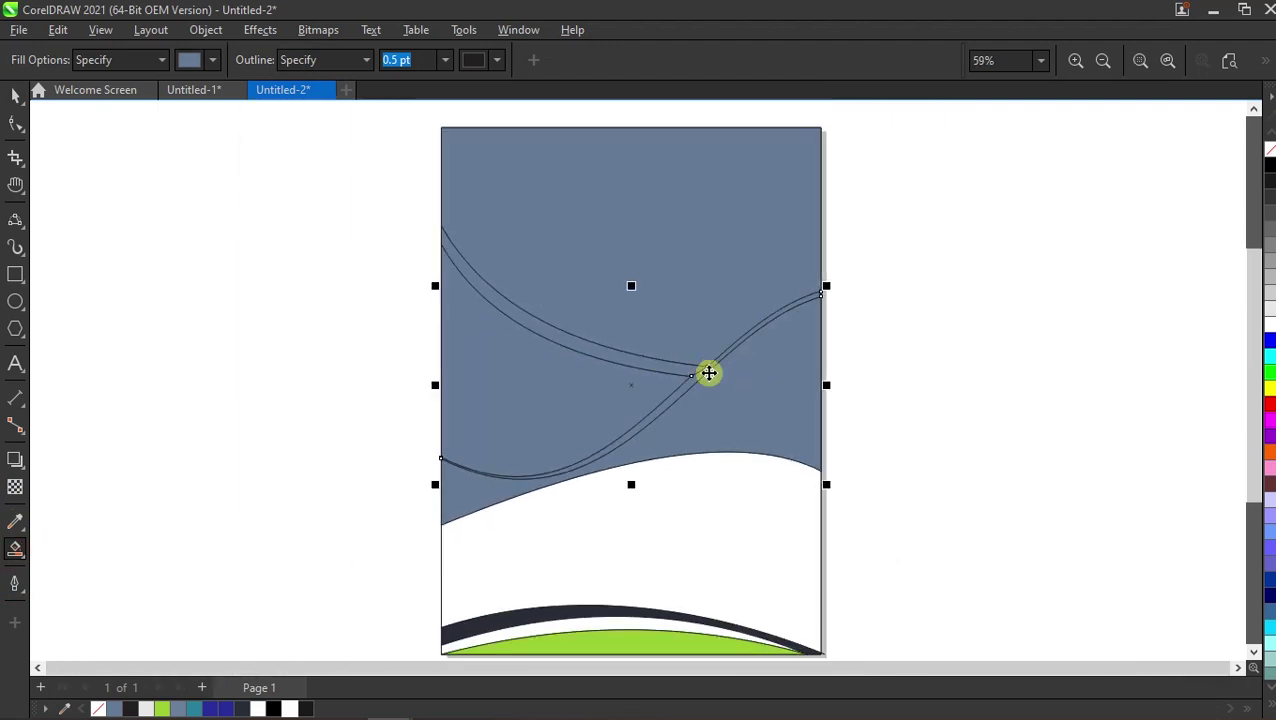
key(space)
shift+click(453, 252)
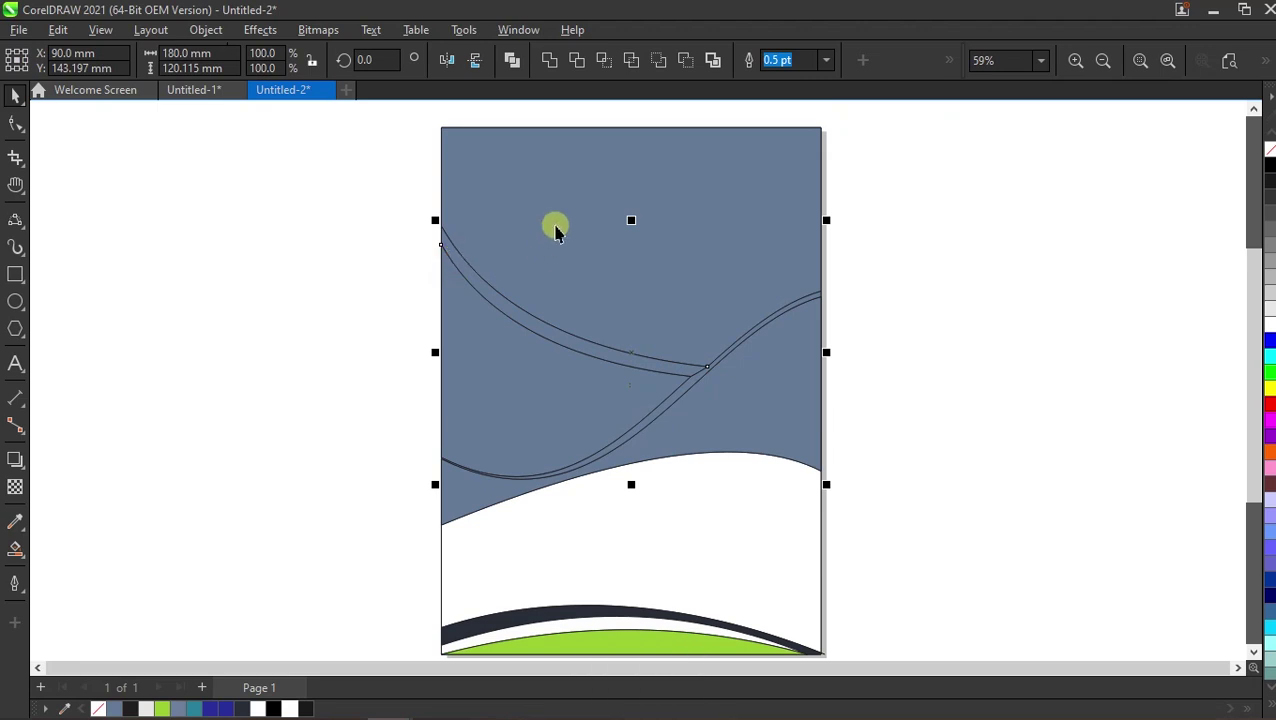
click(552, 62)
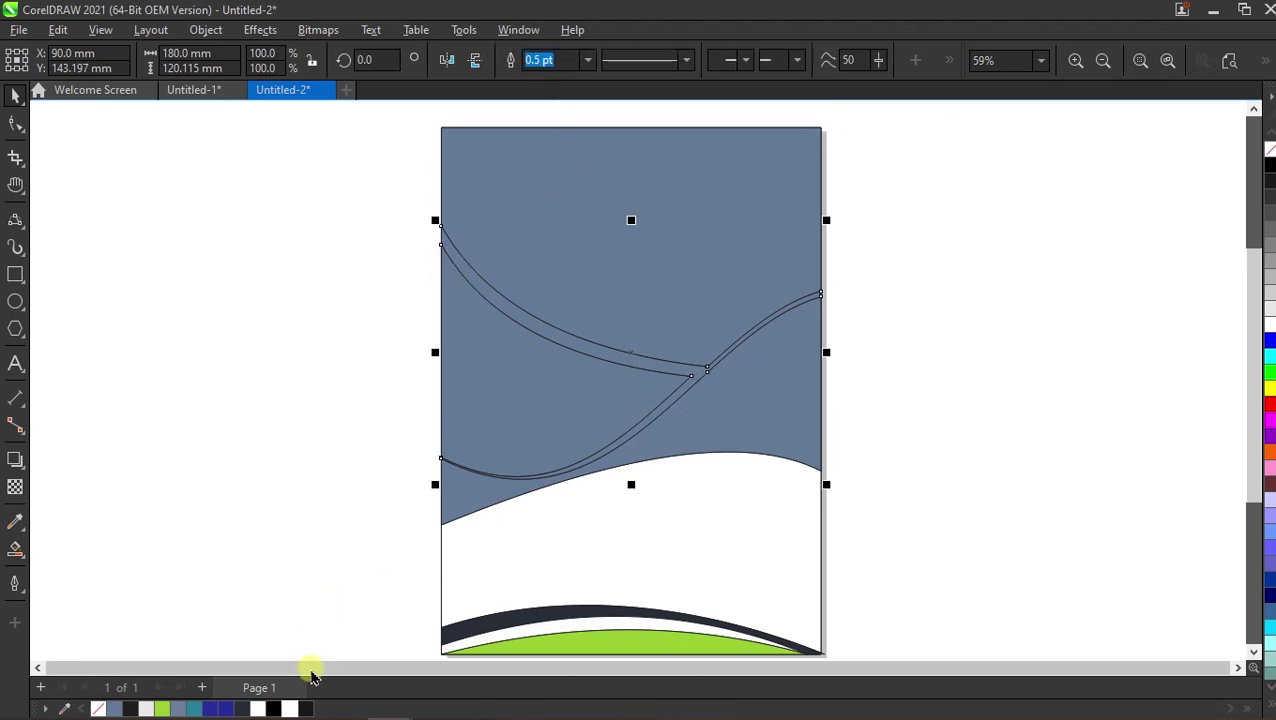
click(292, 706)
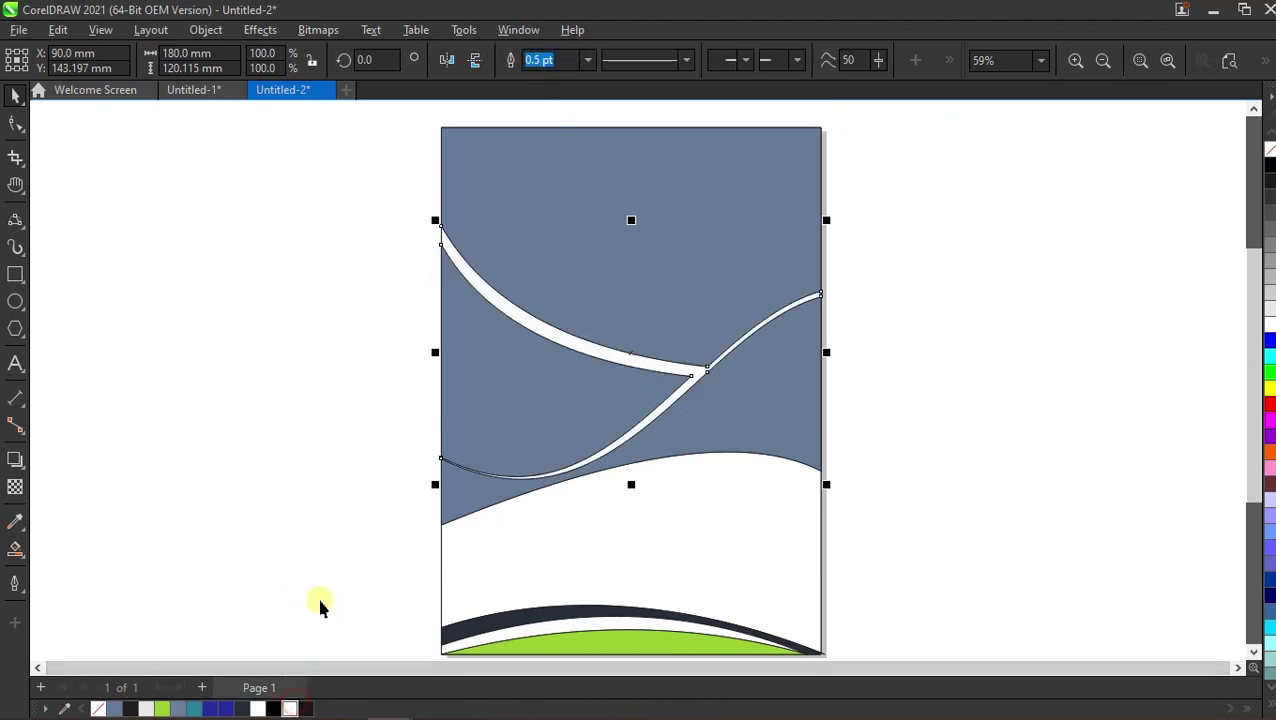
Fill the middle region green, the right wave dark navy and the top area light grey.
click(543, 428)
click(557, 408)
click(162, 708)
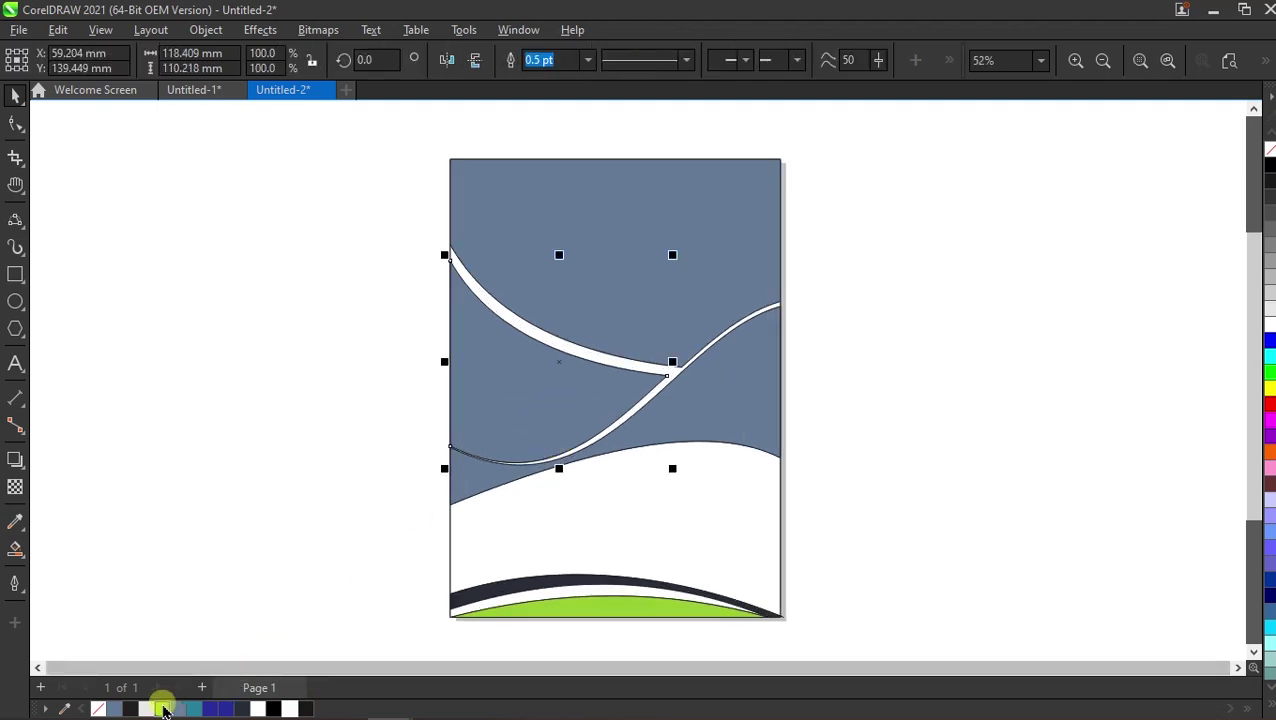
click(224, 558)
click(765, 409)
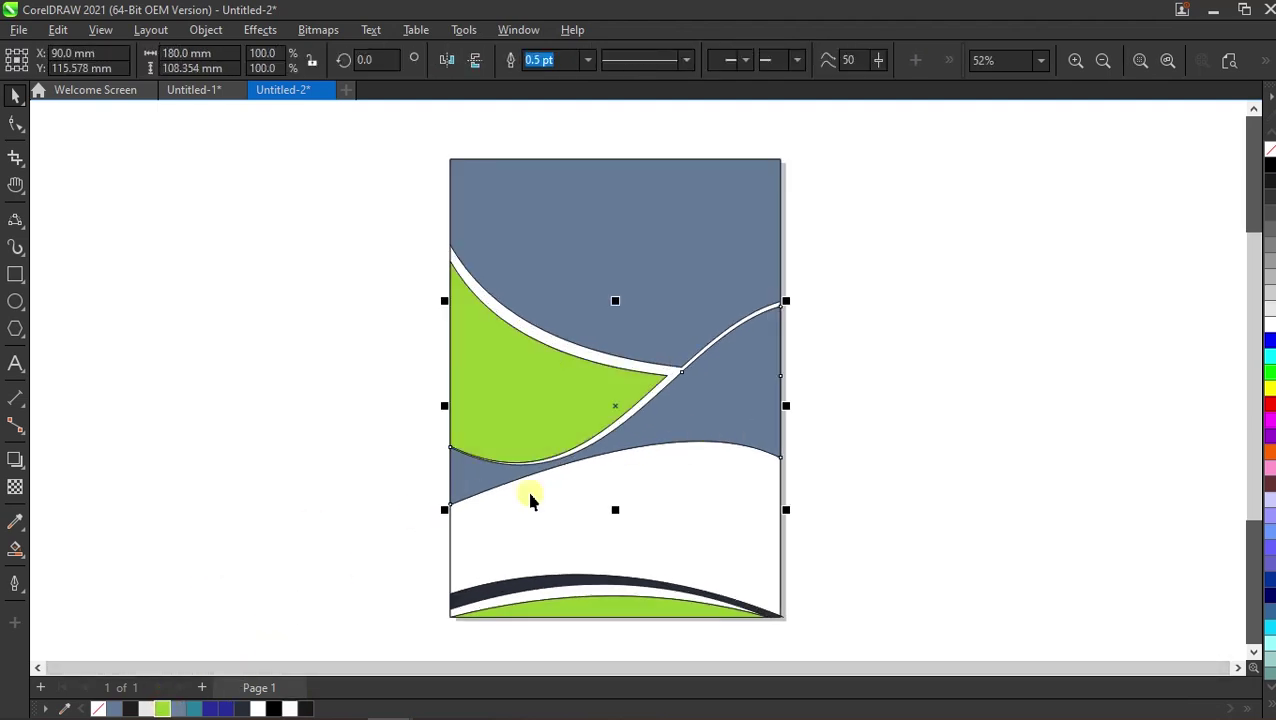
click(241, 708)
click(239, 550)
click(687, 288)
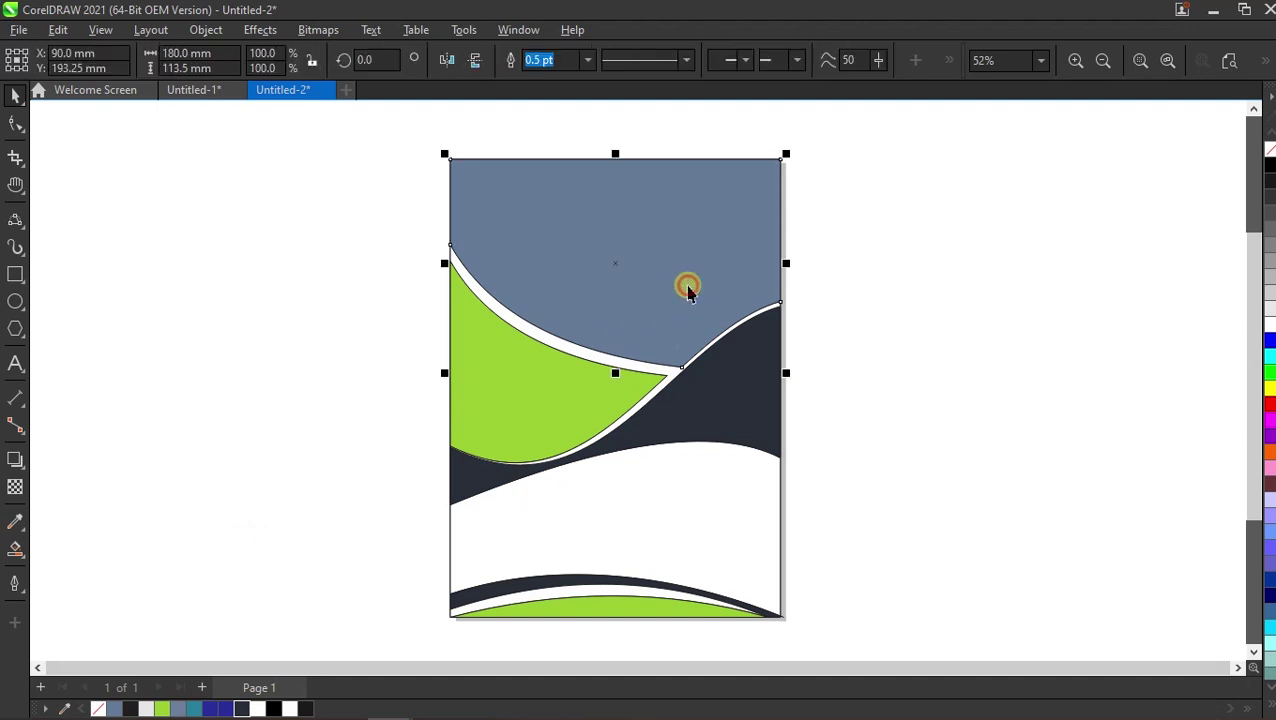
click(1268, 310)
click(962, 288)
click(747, 375)
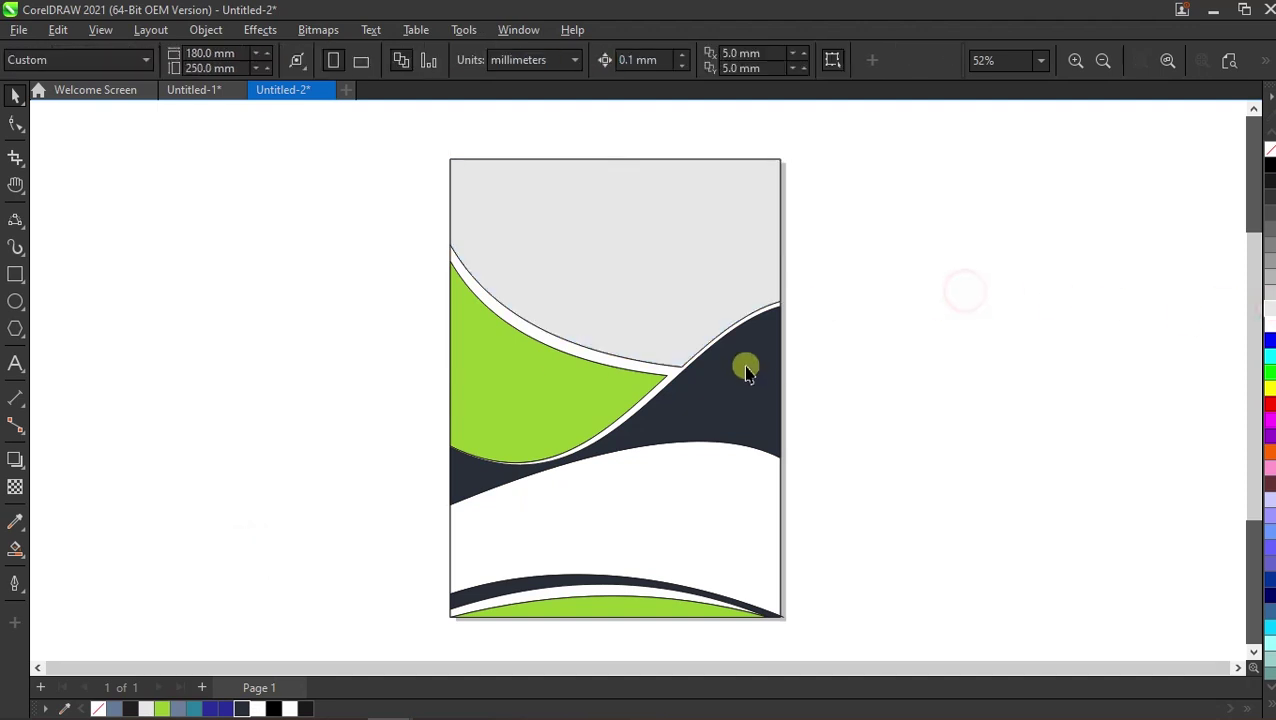
Remove the outlines from all shapes on the page.
scroll(668, 344, down, 1)
drag(963, 158, 480, 462)
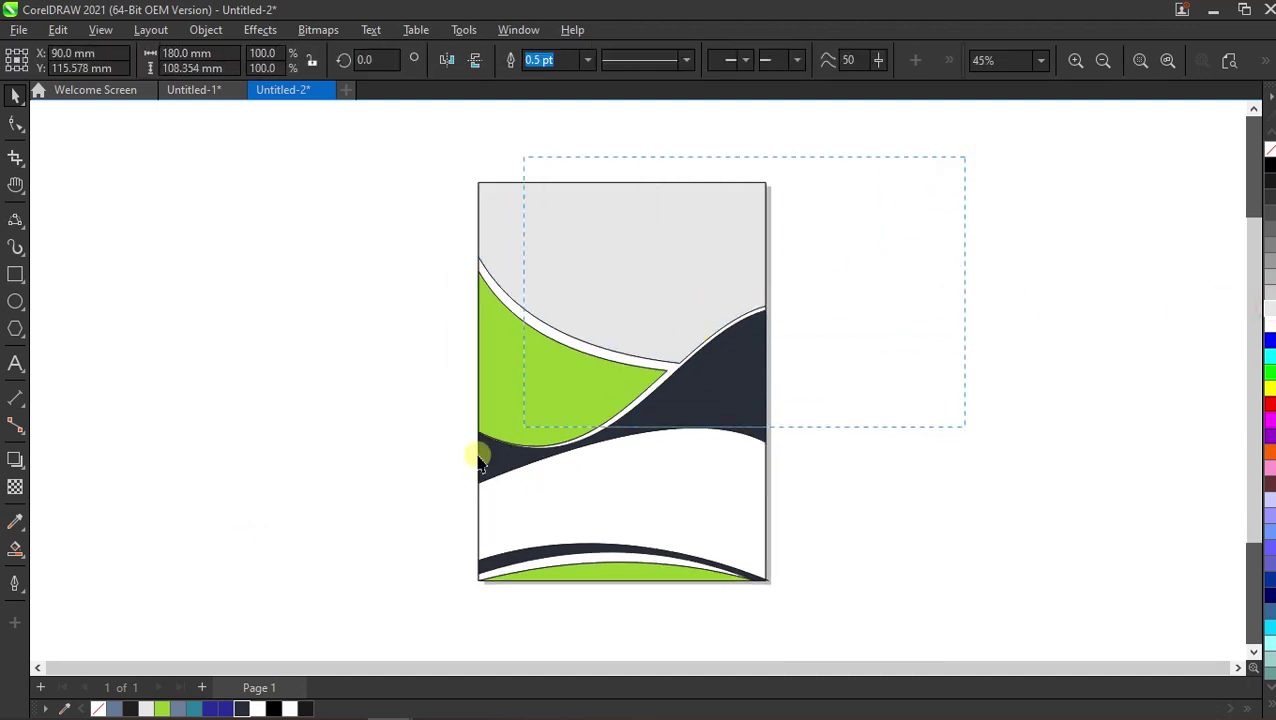
drag(398, 502, 397, 512)
right_click(1269, 150)
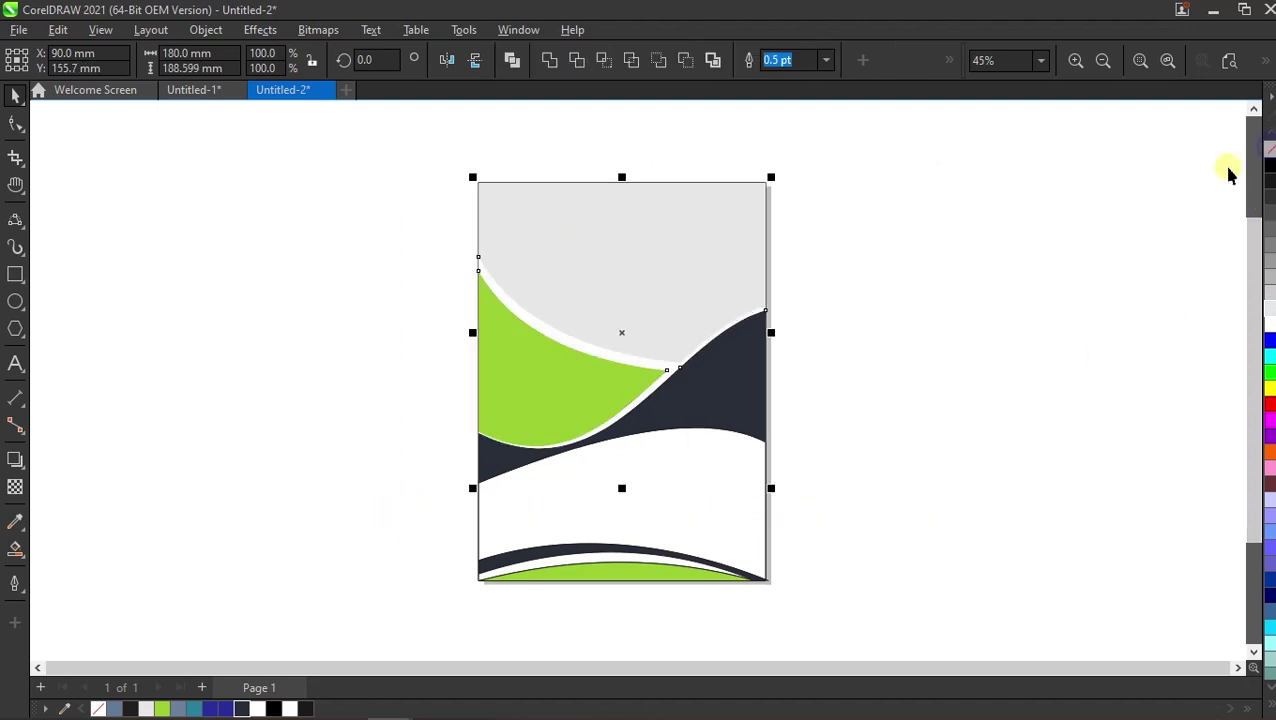
click(972, 268)
Give the green wave an inner shadow with softer feathering and an adjusted offset.
scroll(597, 330, up, 1)
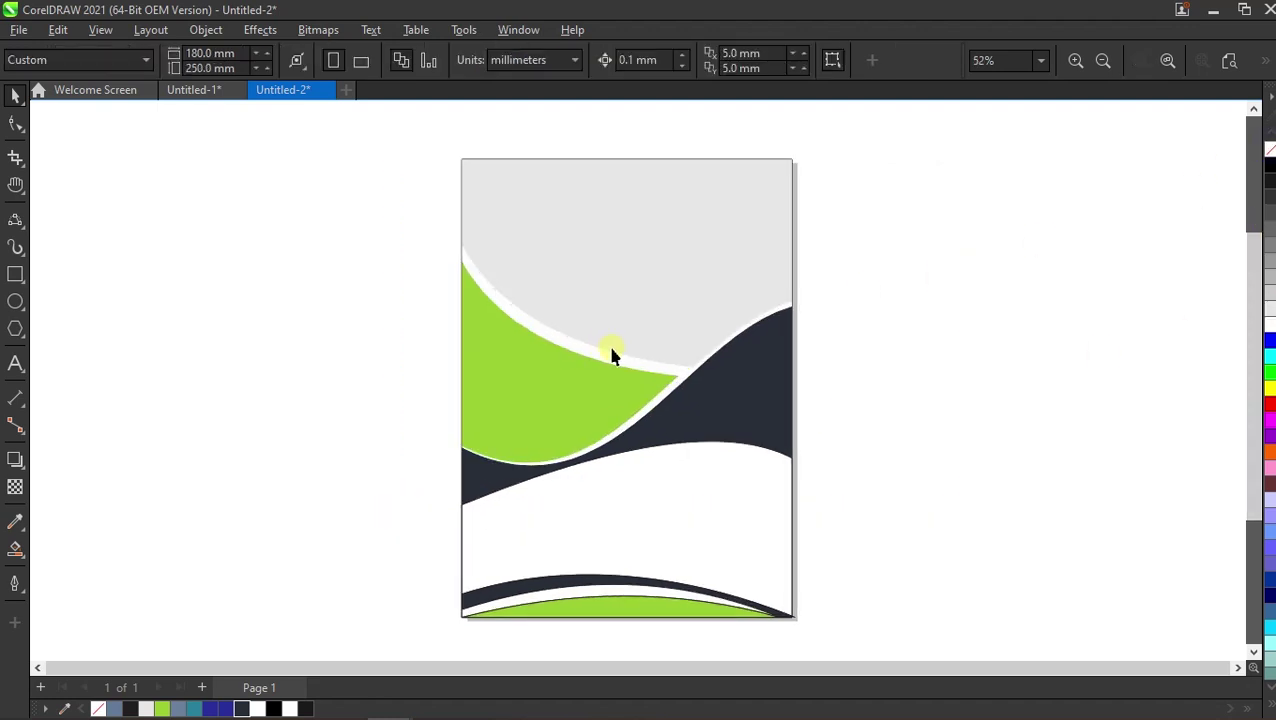
click(545, 387)
click(22, 462)
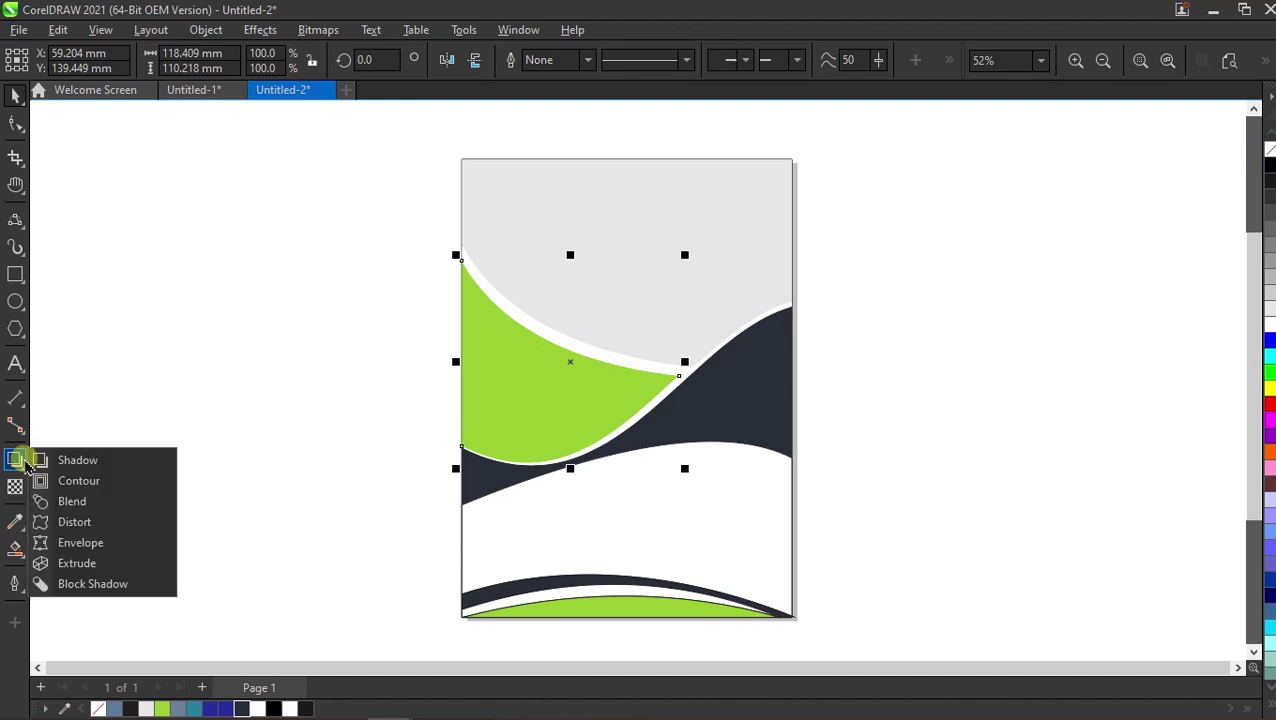
click(50, 458)
click(208, 59)
mouse_move(564, 447)
mouse_down()
mouse_move(553, 400)
mouse_move(600, 254)
mouse_up()
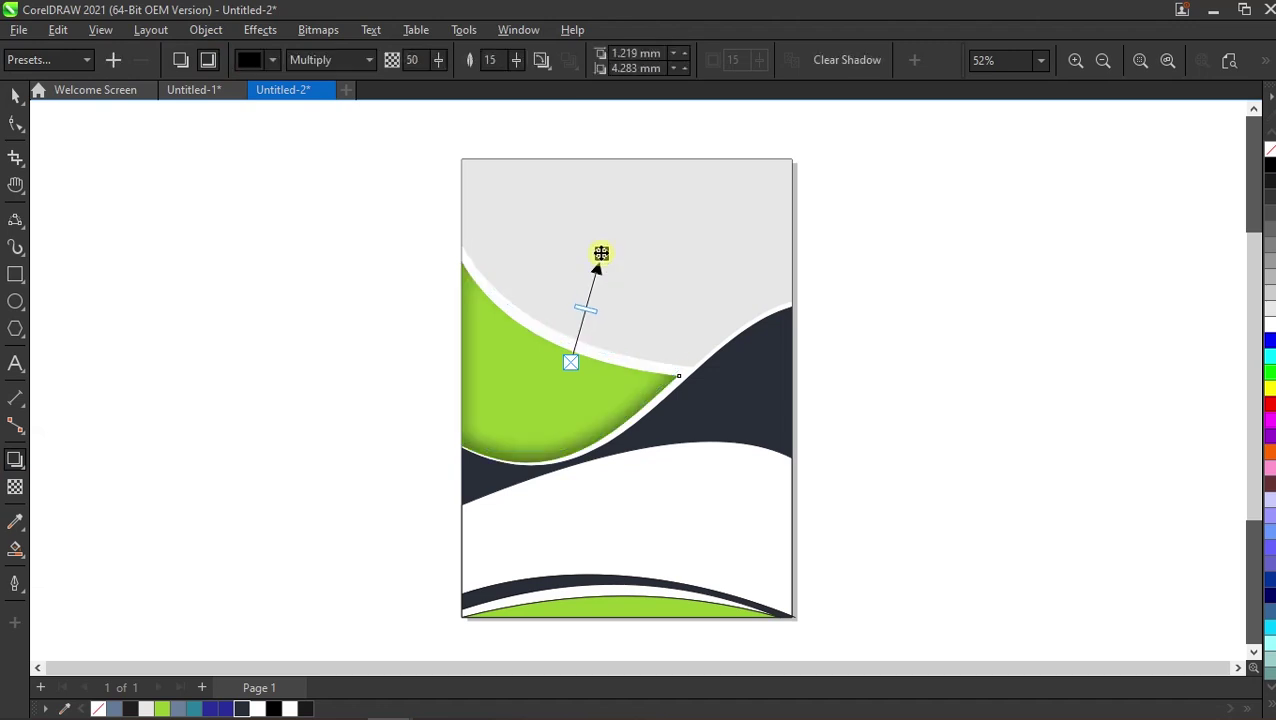
drag(518, 78, 440, 70)
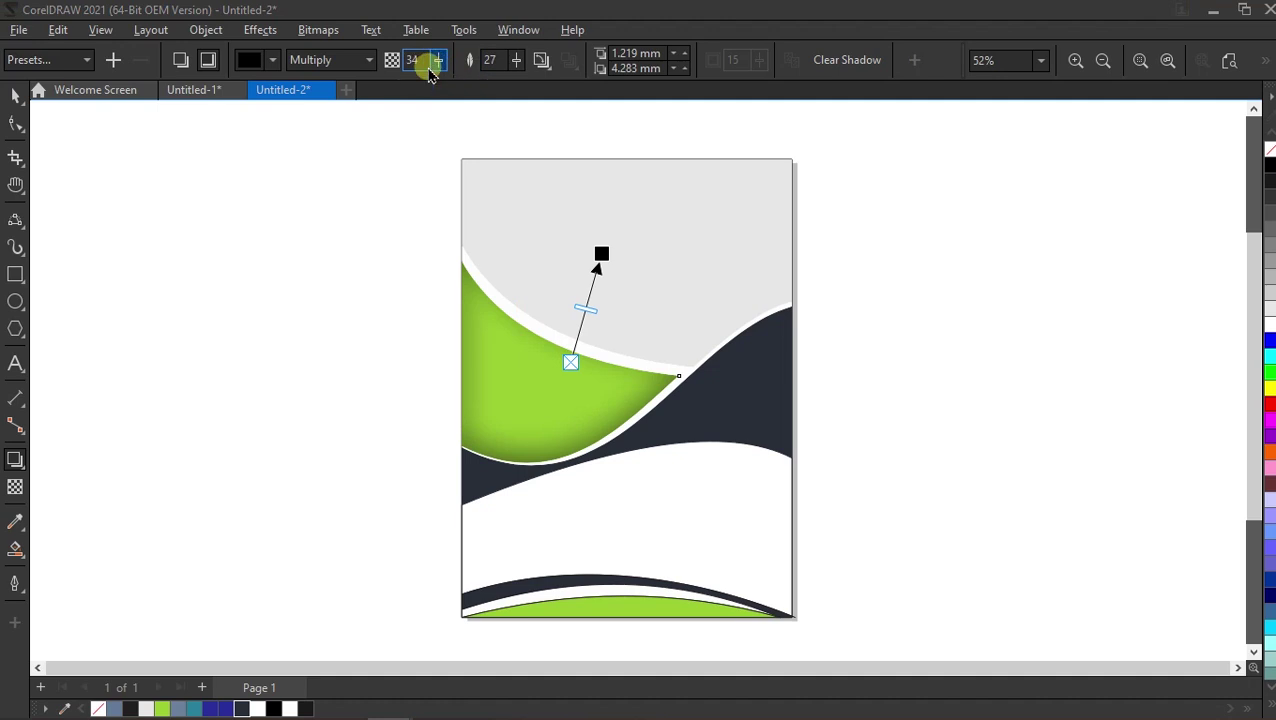
mouse_move(599, 251)
mouse_down()
mouse_move(645, 251)
mouse_move(600, 253)
mouse_up()
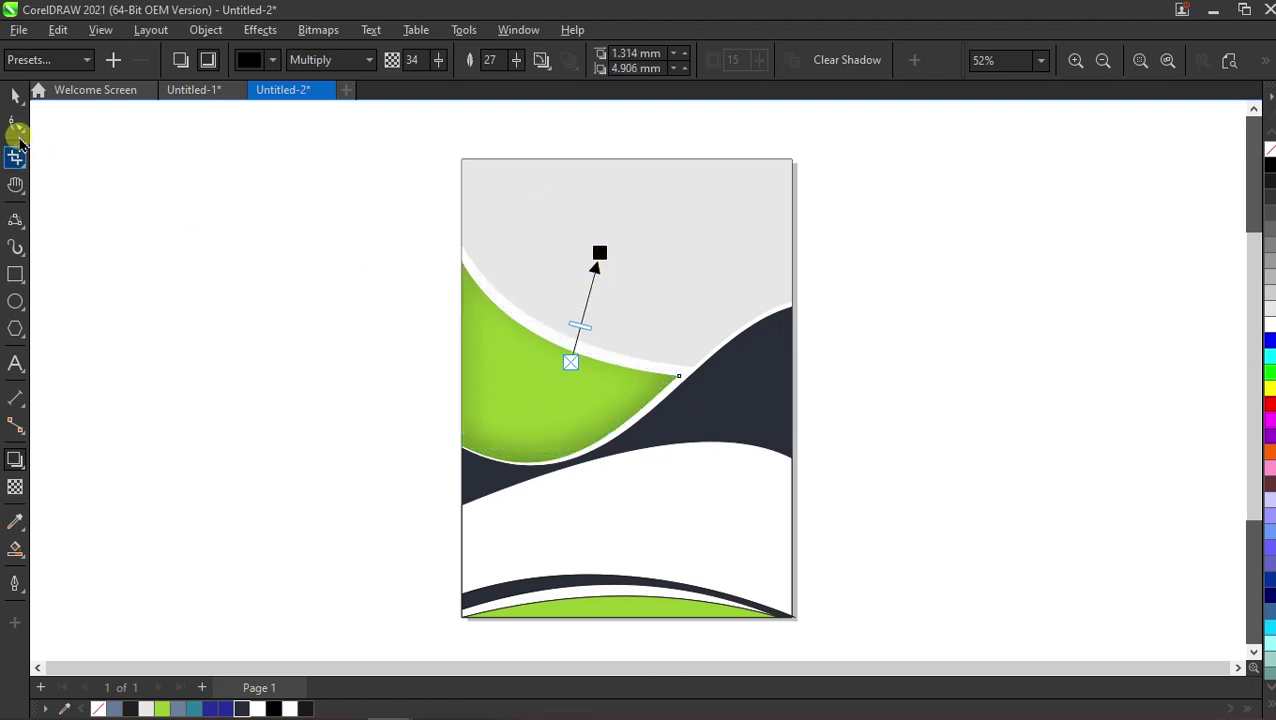
Remove the outline from the two curves at the page bottom.
click(8, 98)
click(264, 276)
mouse_move(909, 512)
mouse_down()
mouse_move(448, 541)
mouse_move(407, 578)
mouse_up()
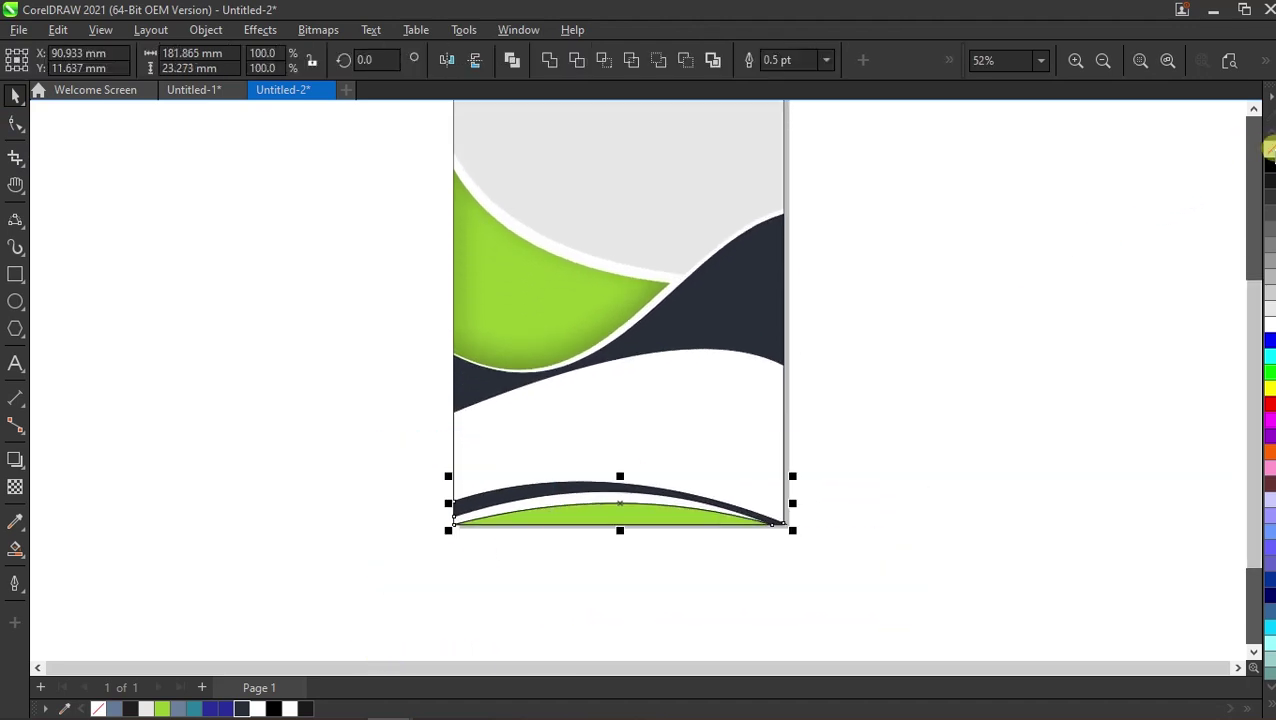
right_click(1268, 148)
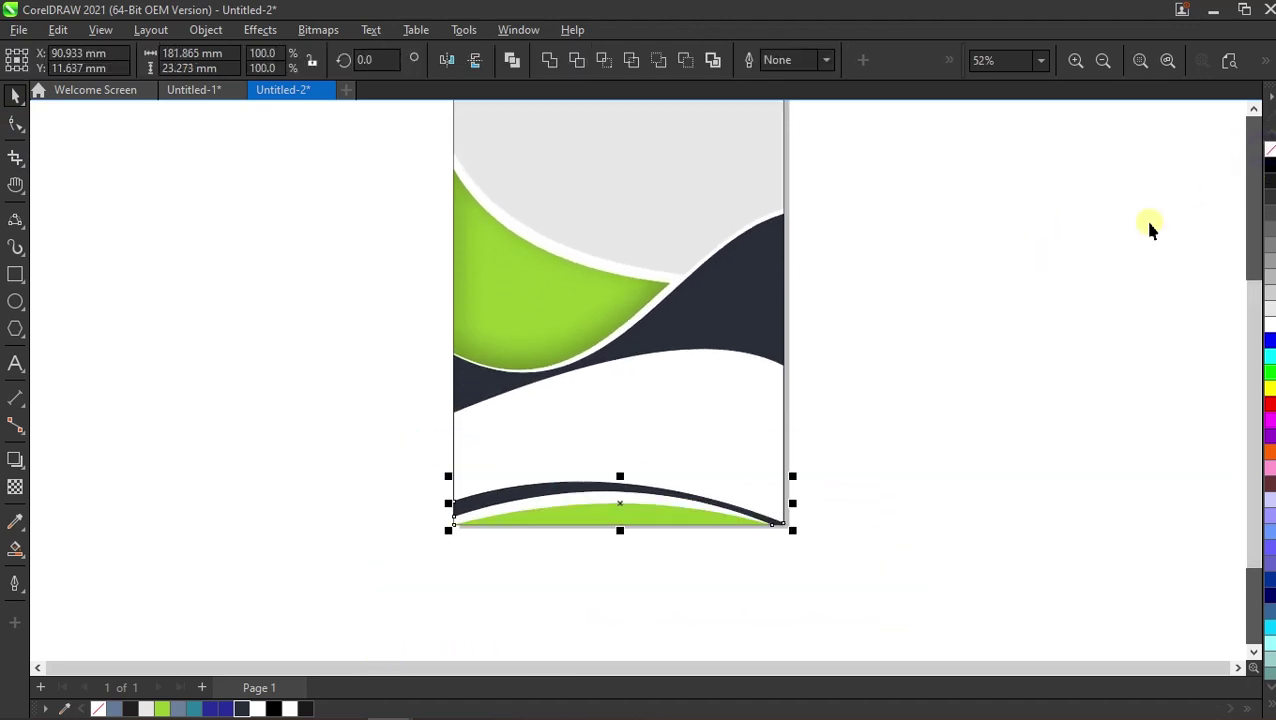
click(879, 378)
click(1228, 63)
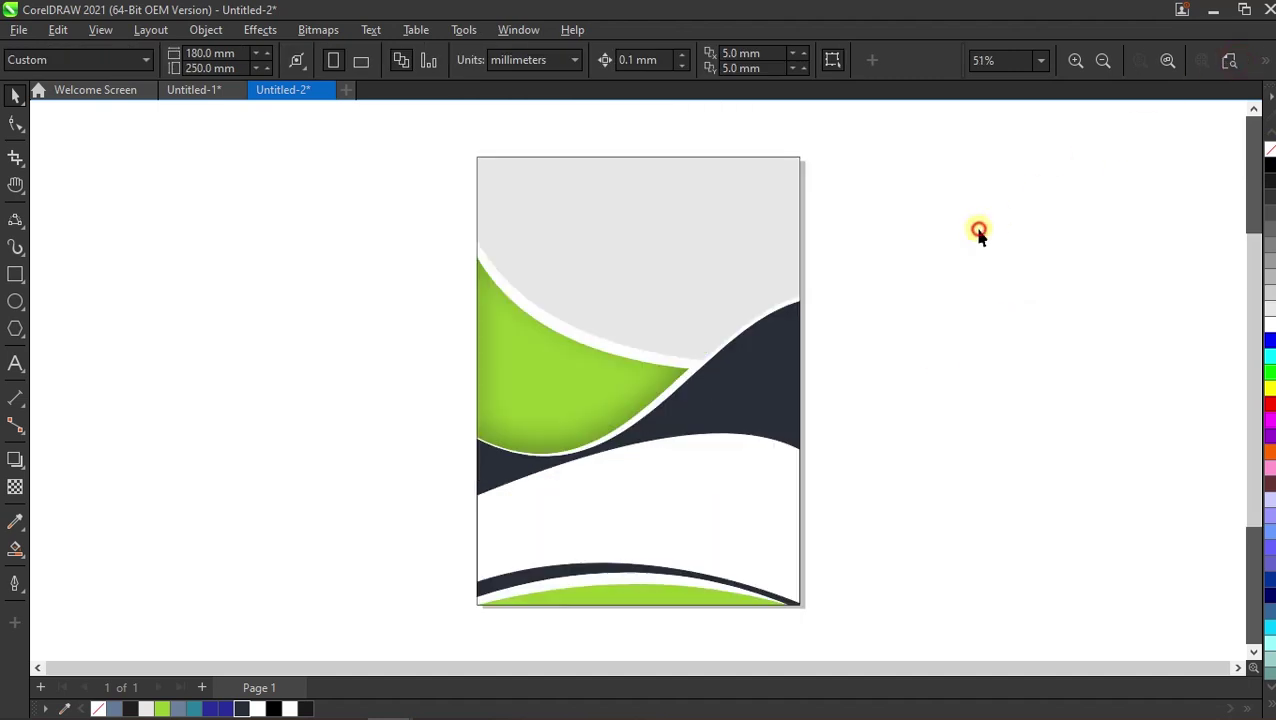
Import Buildings Silhouette Illustrations Images.jpg and place it beside the flyer page.
right_click(877, 194)
right_click(894, 193)
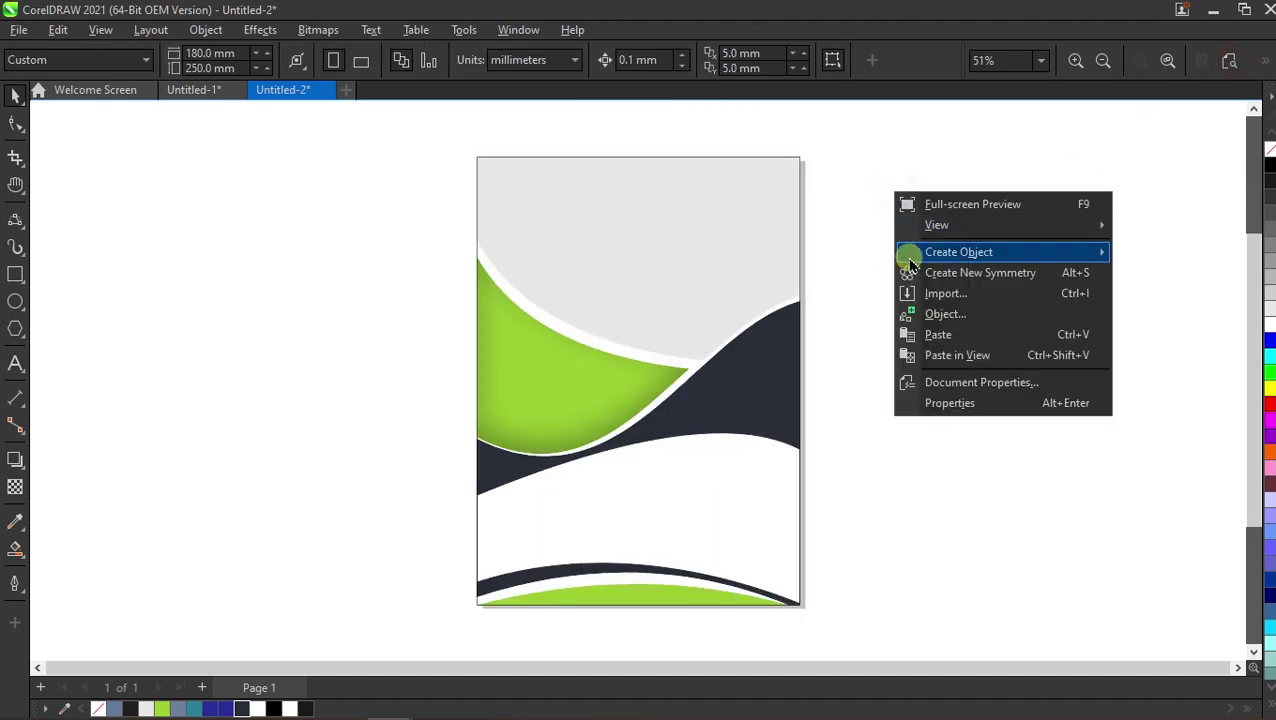
click(911, 293)
scroll(330, 302, down, 5)
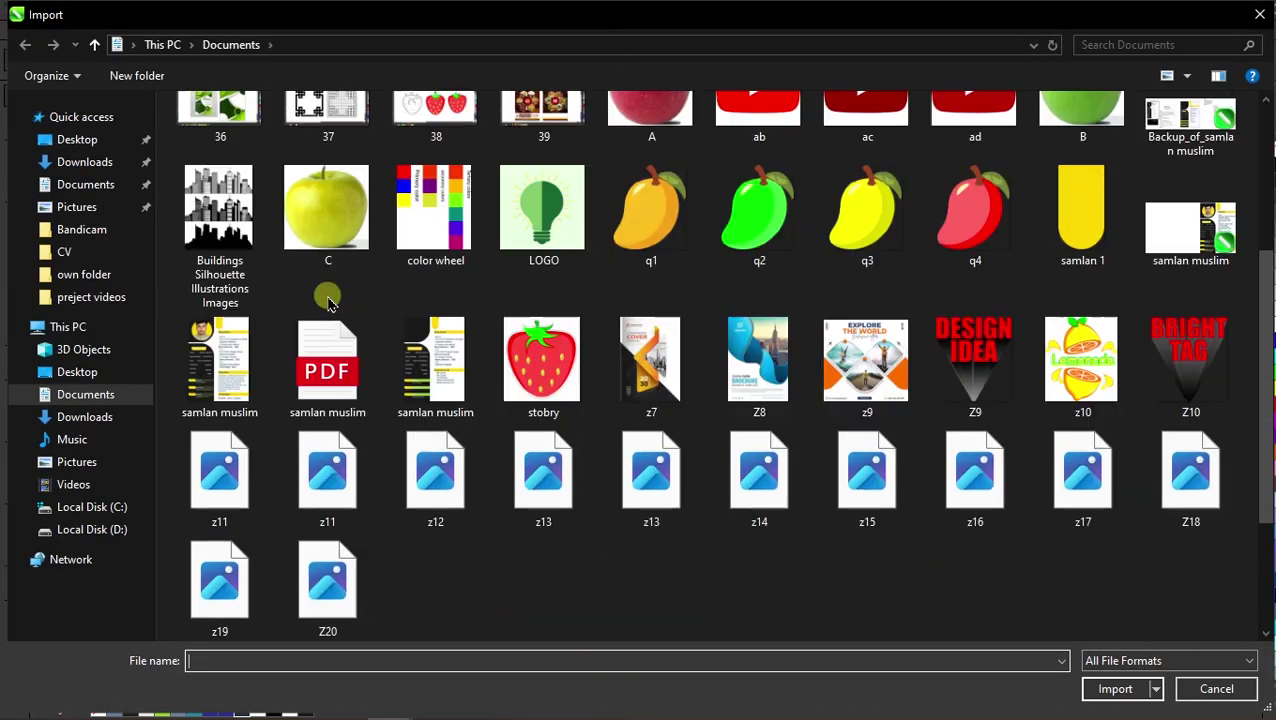
double_click(220, 220)
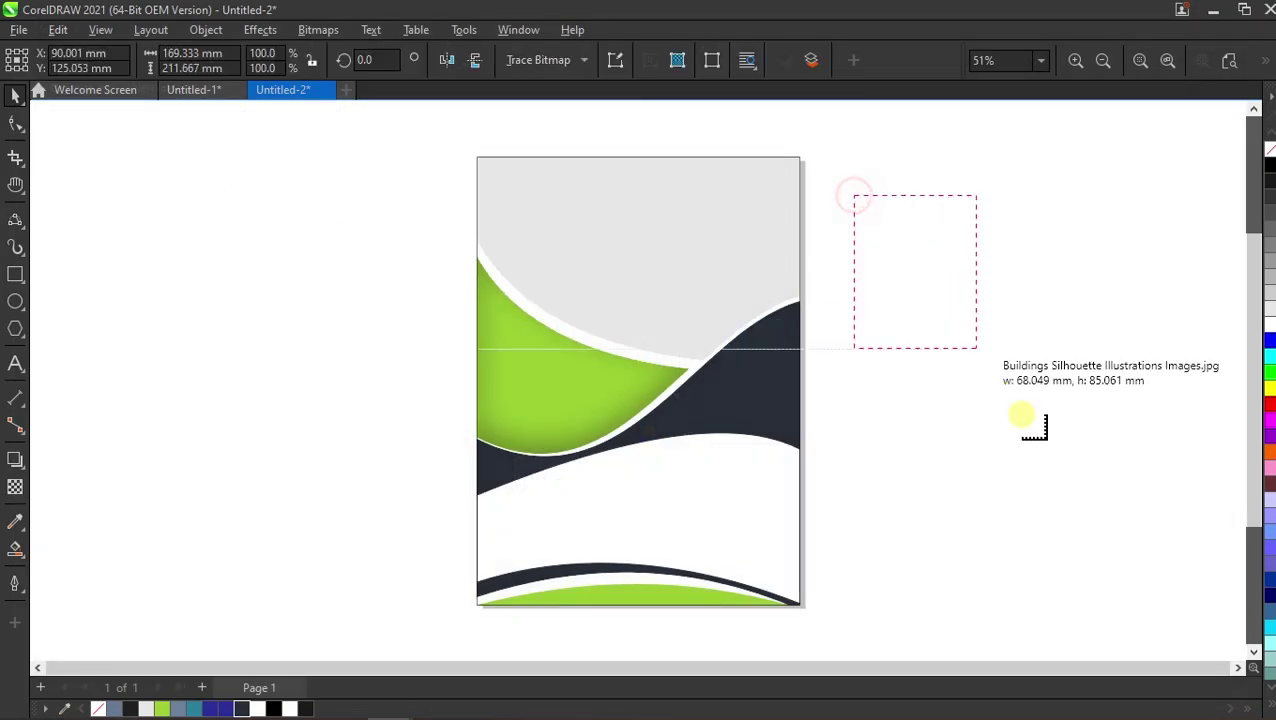
drag(1021, 415, 1088, 486)
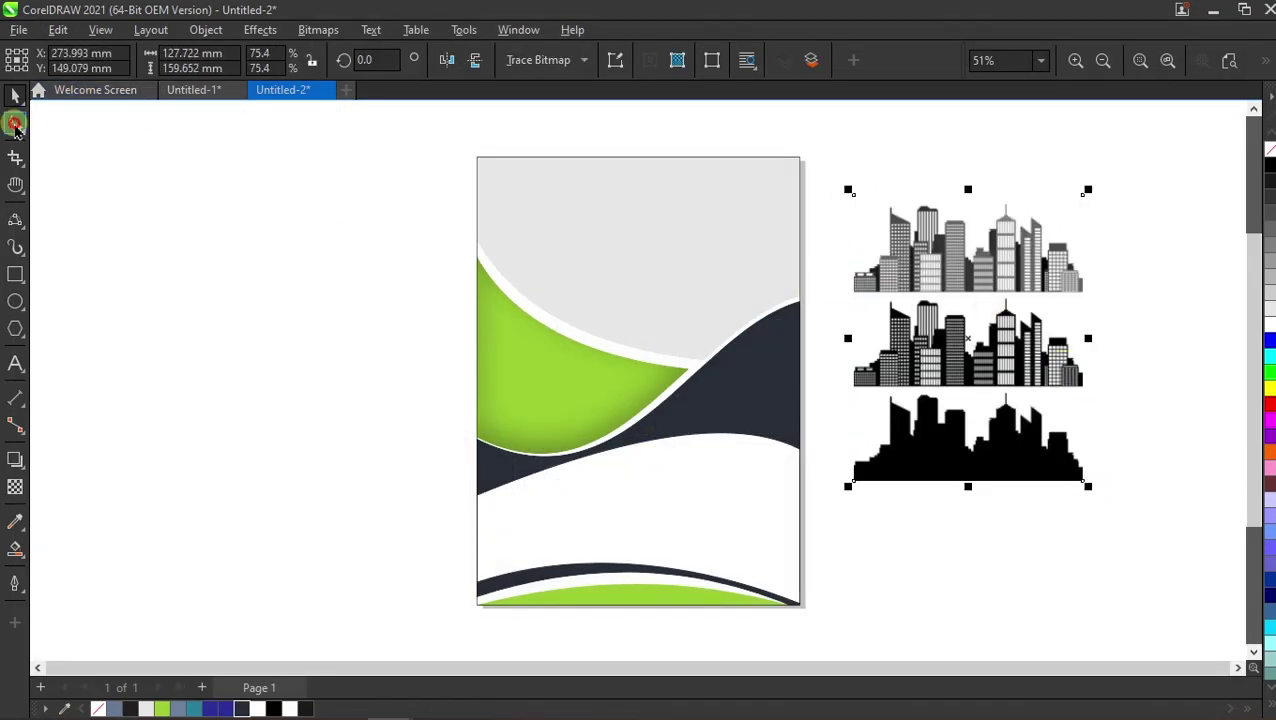
Crop the bitmap to its grey skyline and move it onto the top of the page.
click(15, 122)
drag(1133, 441, 763, 507)
mouse_move(854, 481)
mouse_down()
mouse_move(866, 420)
mouse_move(853, 299)
mouse_up()
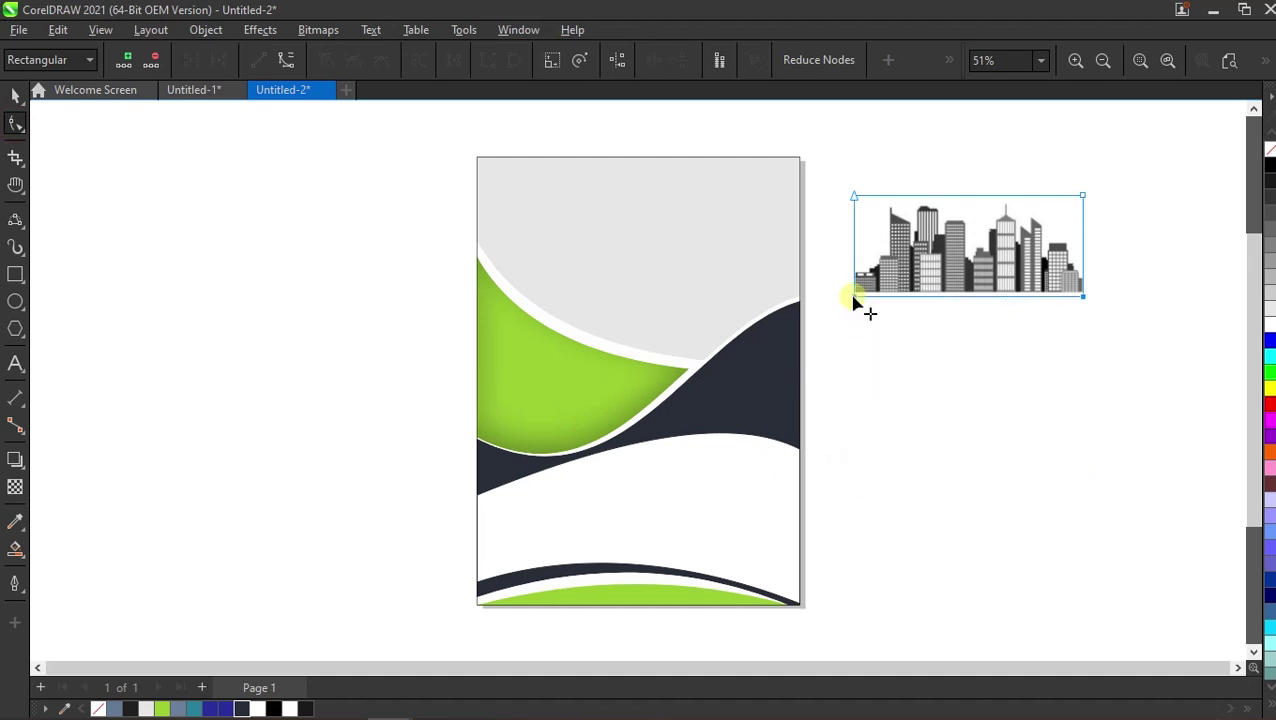
click(15, 93)
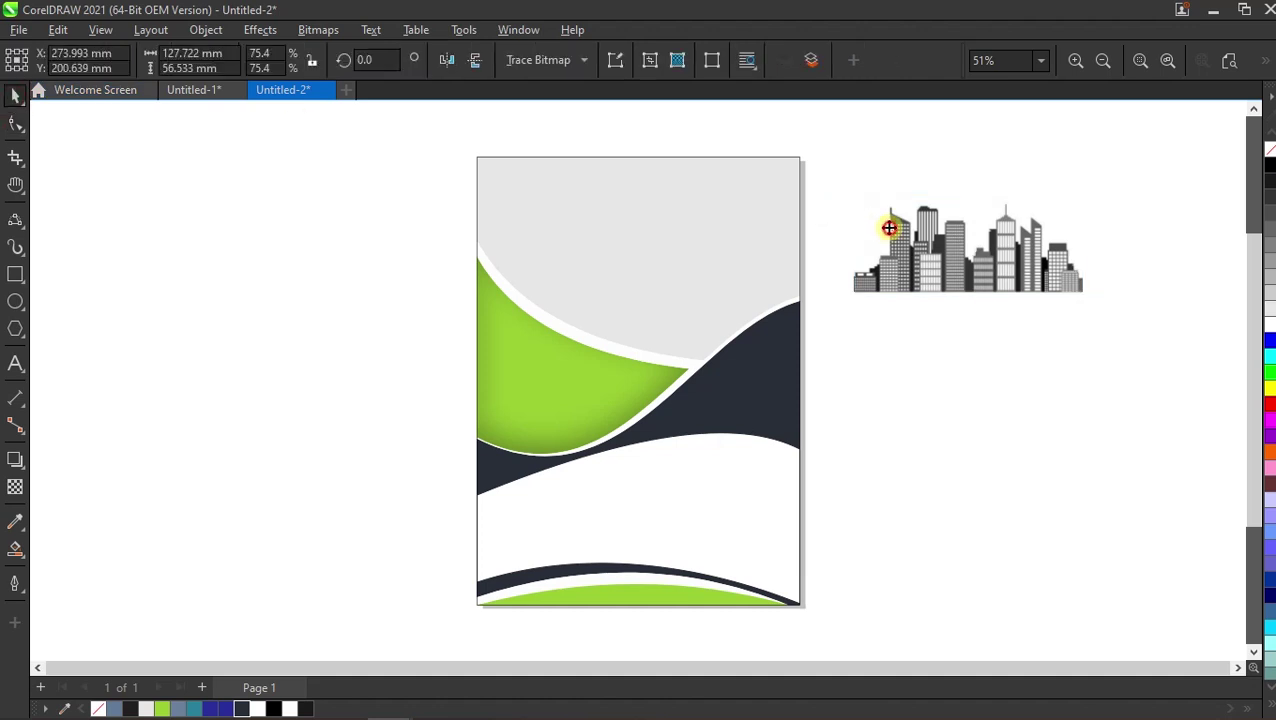
drag(889, 228, 618, 202)
click(406, 205)
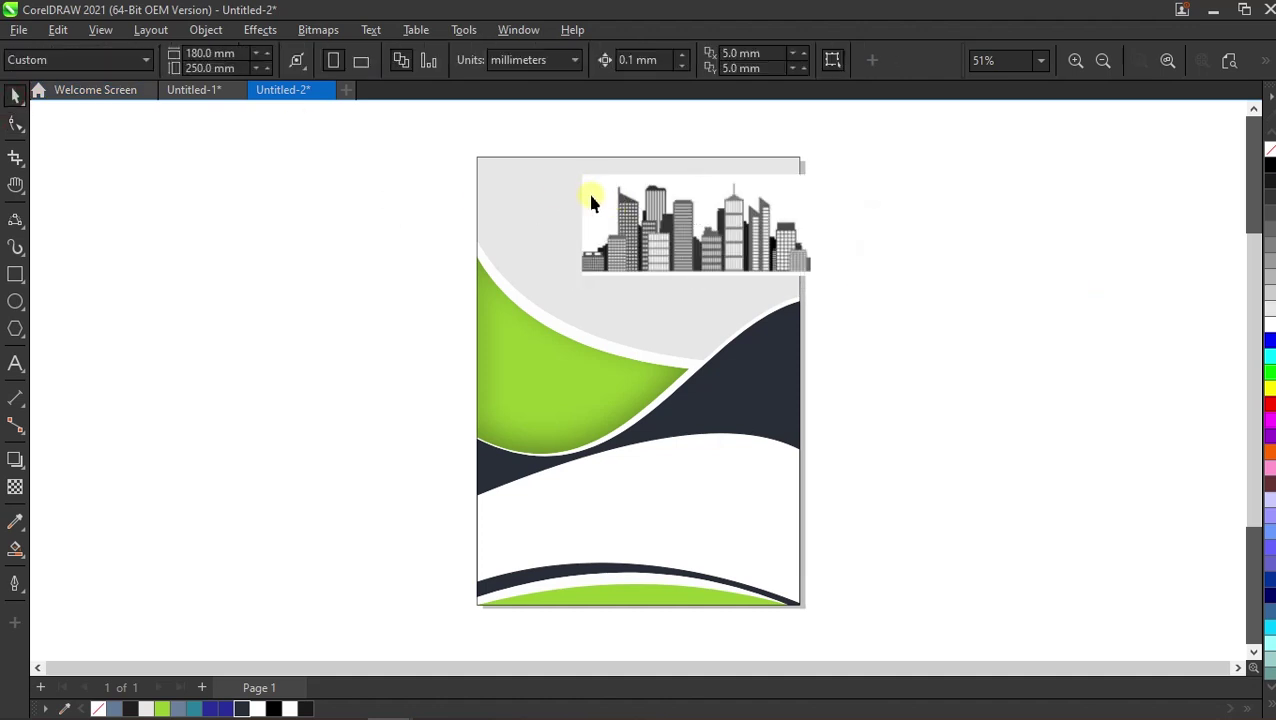
click(591, 203)
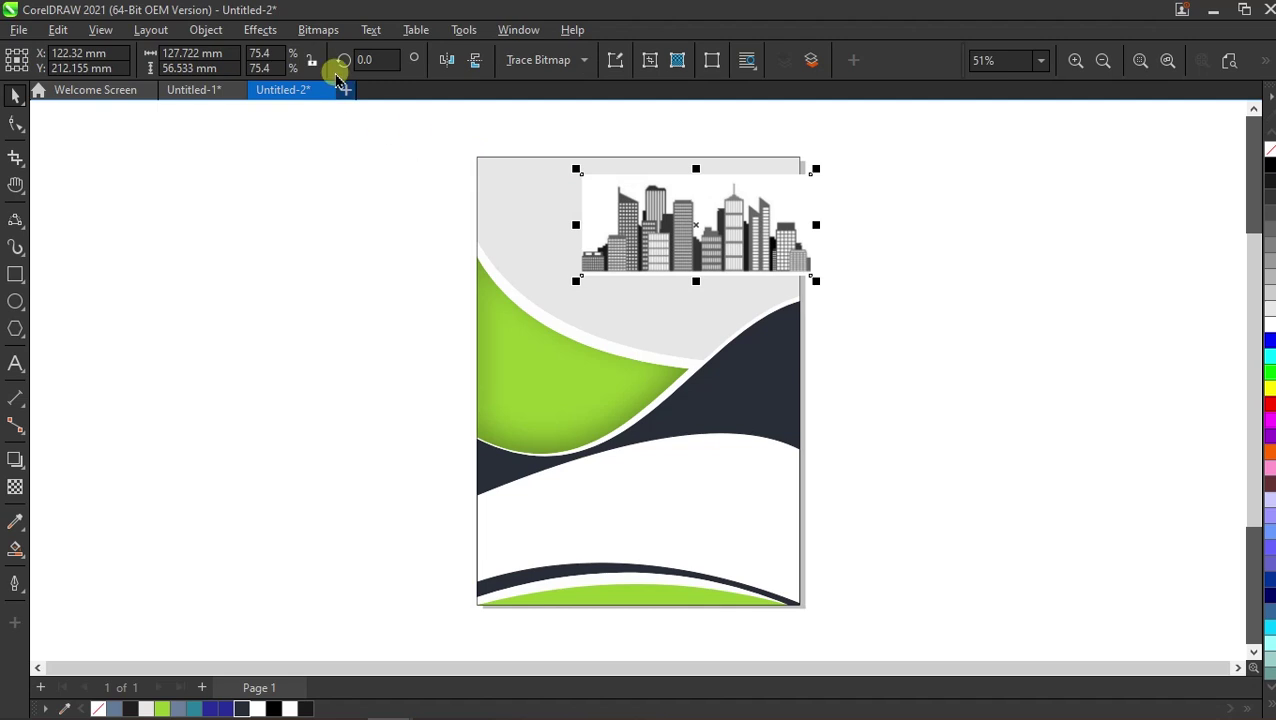
click(318, 29)
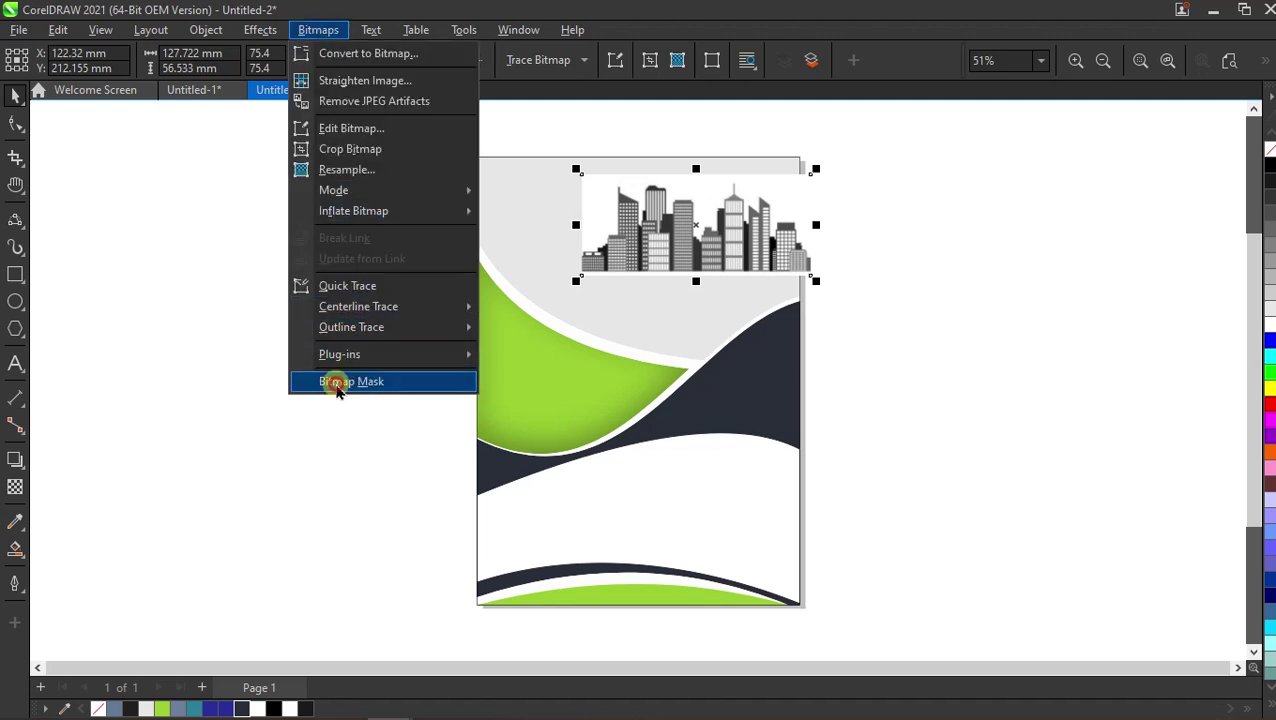
Mask out the skyline's white background using a sampled Bitmap Mask colour.
click(337, 382)
click(983, 115)
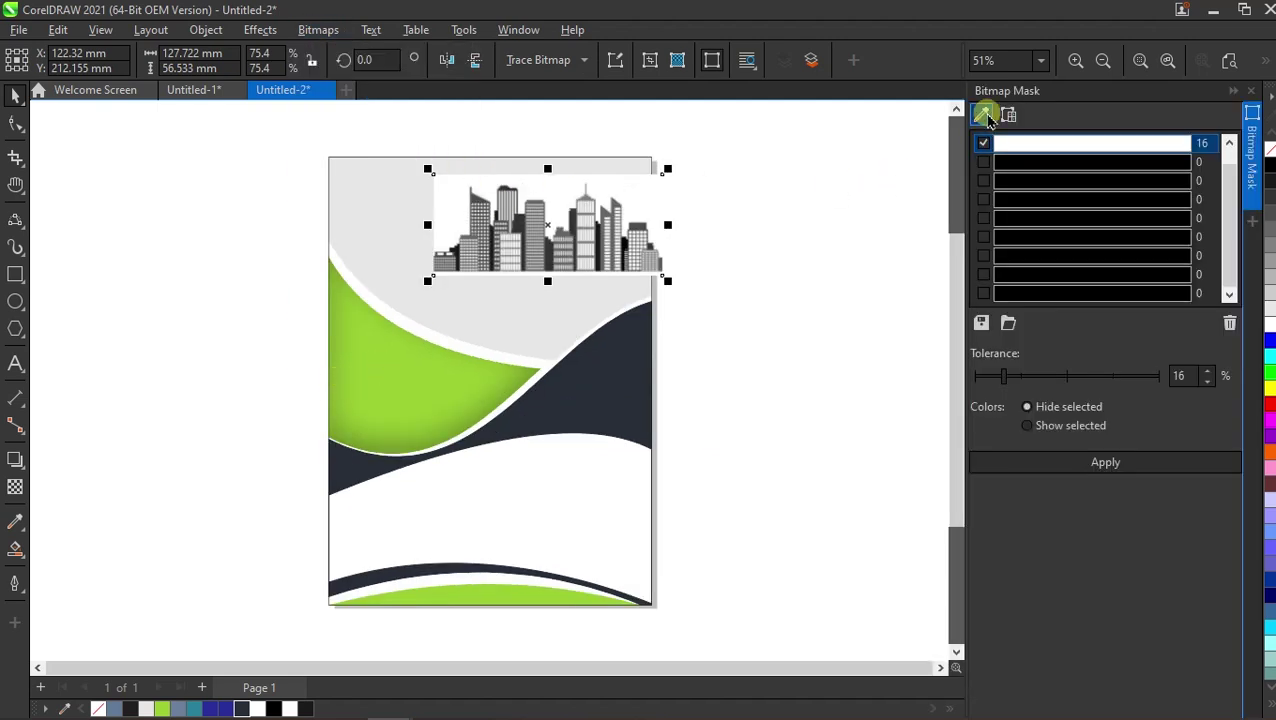
click(458, 182)
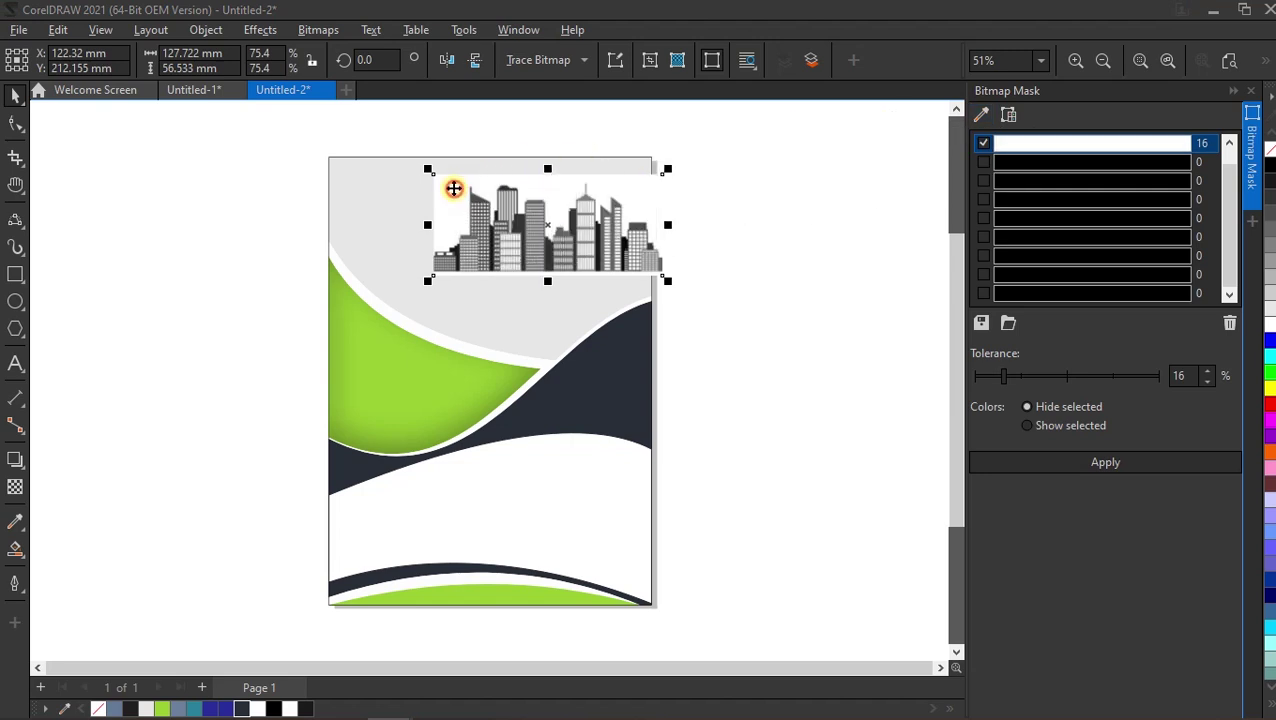
click(1105, 462)
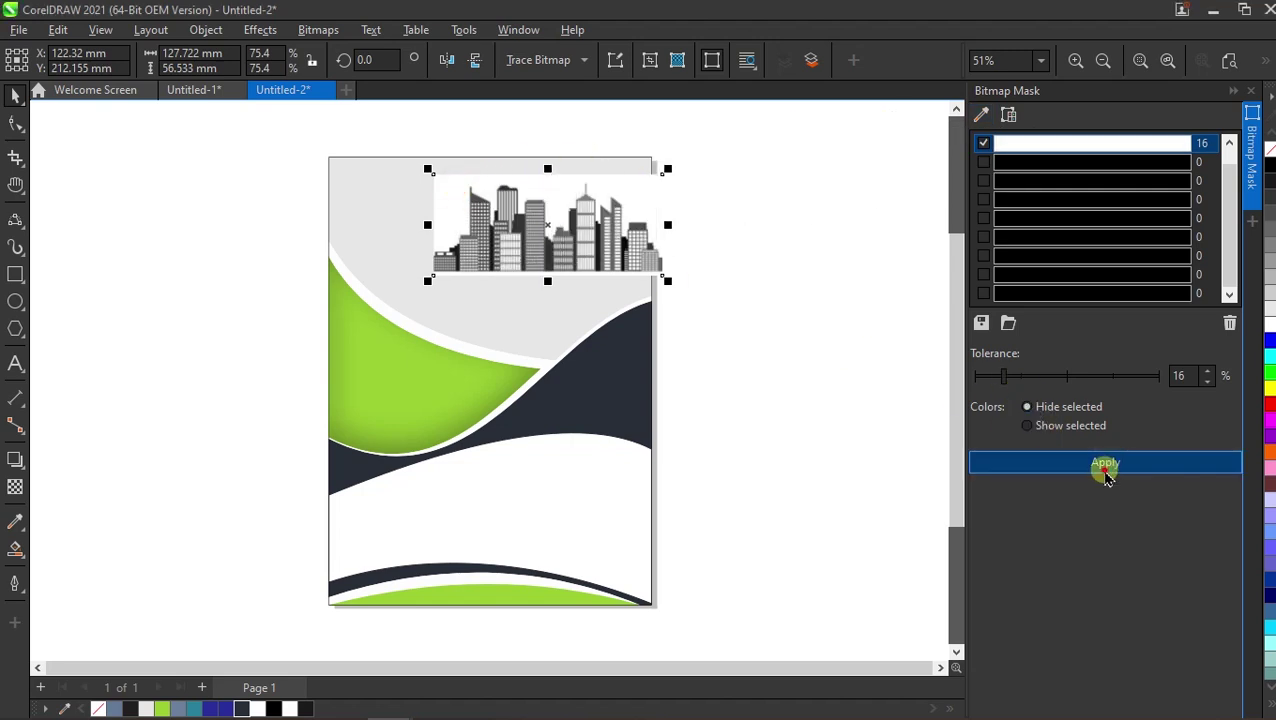
click(1250, 90)
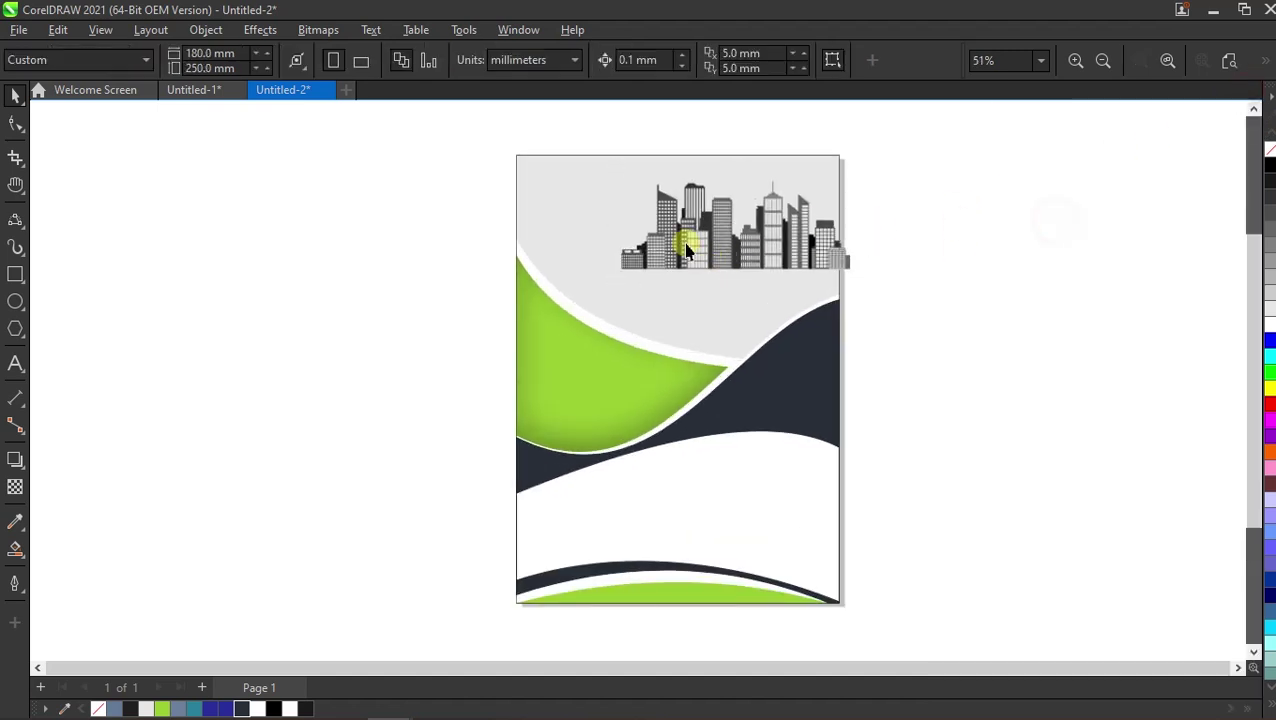
Enlarge the skyline to 139% and position it overhanging the page's right edge.
drag(683, 242, 601, 208)
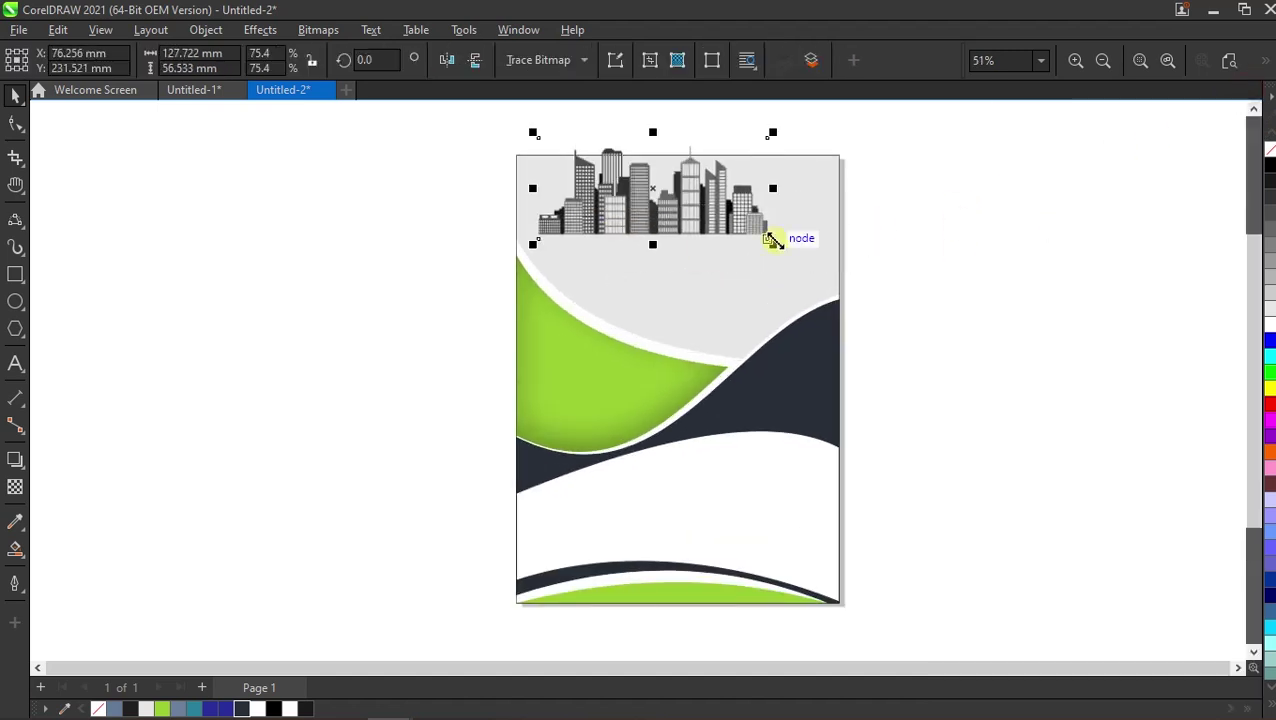
drag(780, 250, 882, 288)
key(ctrl+z)
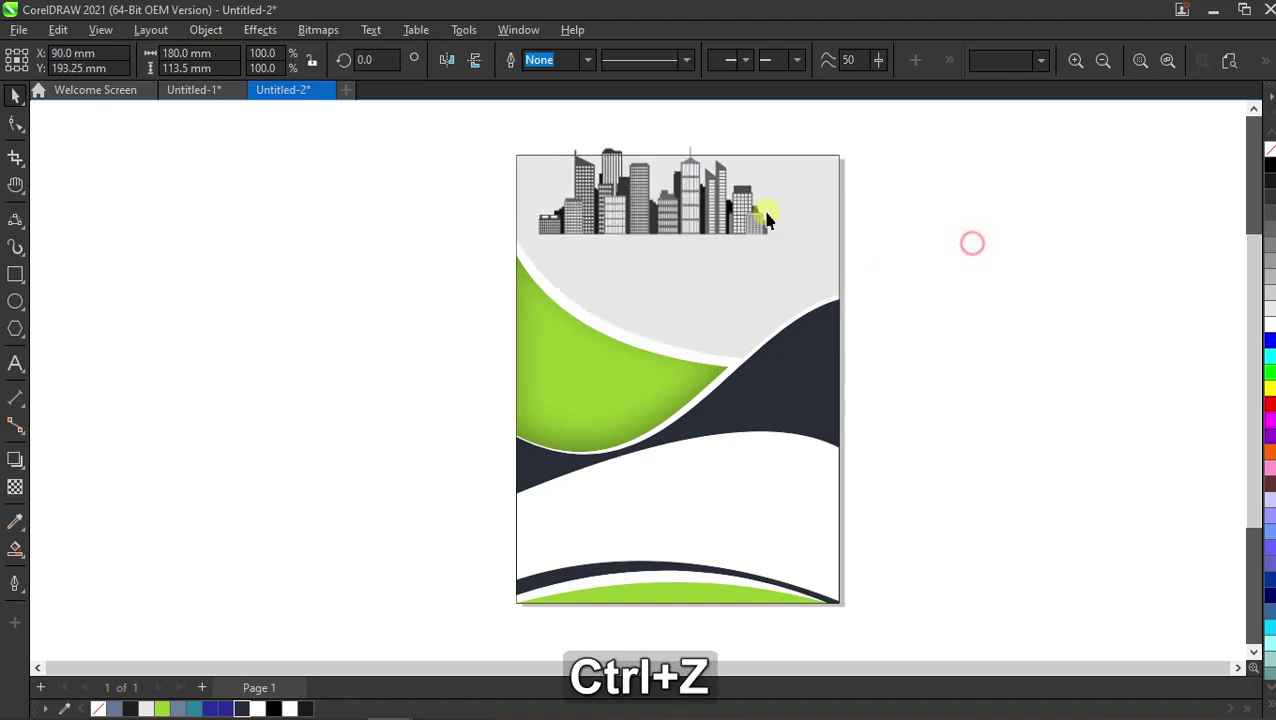
click(767, 220)
drag(781, 256, 968, 370)
mouse_move(820, 288)
mouse_down()
mouse_move(849, 302)
mouse_move(900, 297)
mouse_up()
PowerClip the skyline inside the grey background, enlarging and repositioning it within the clip.
right_click(803, 273)
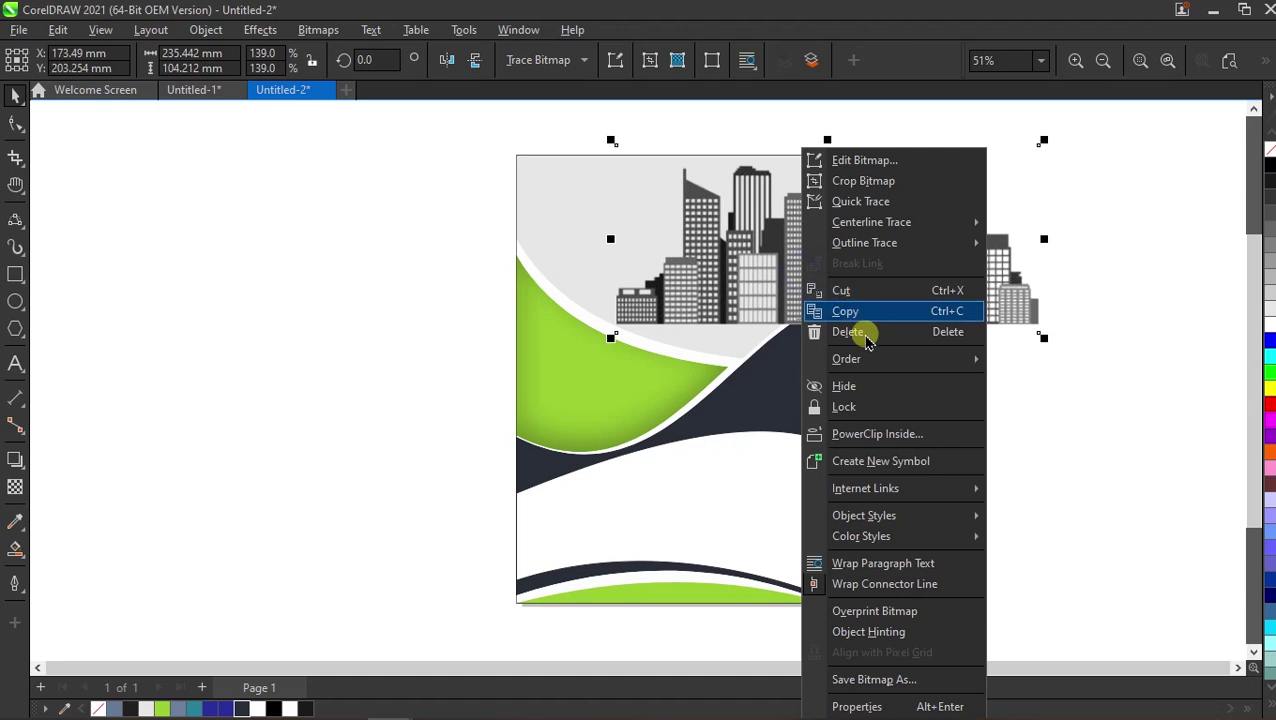
click(847, 434)
click(632, 225)
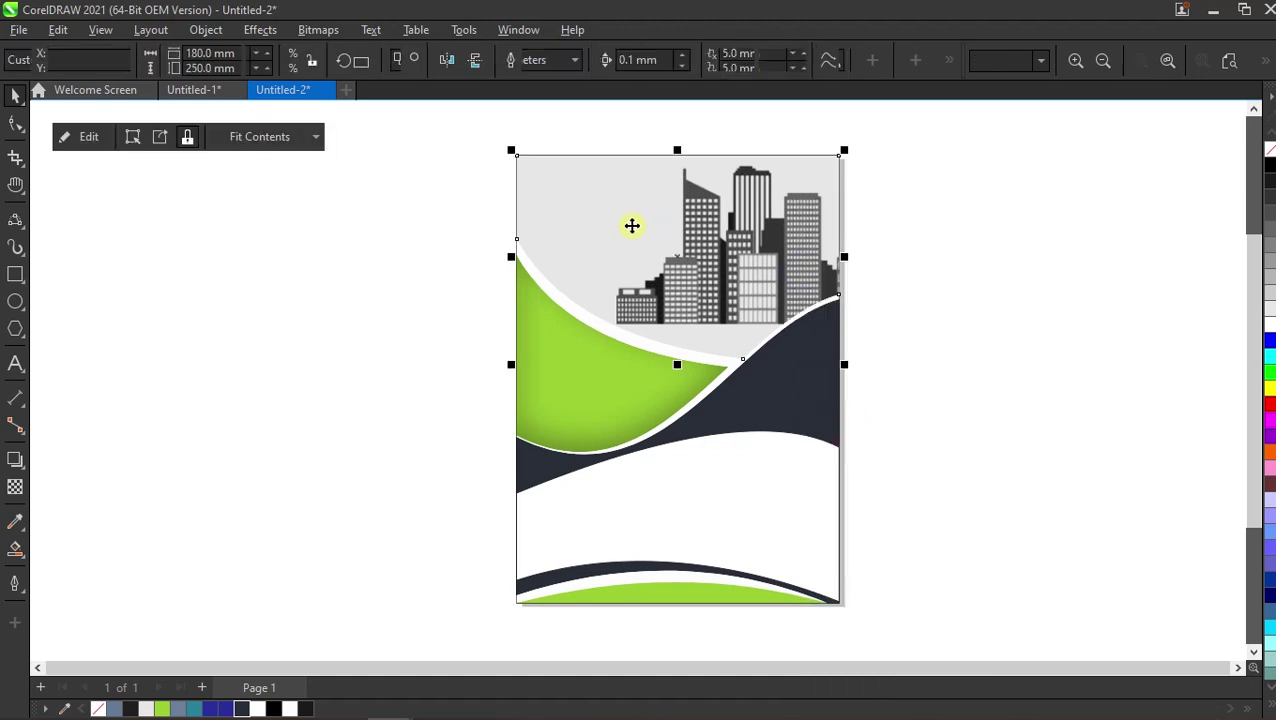
click(94, 137)
click(698, 250)
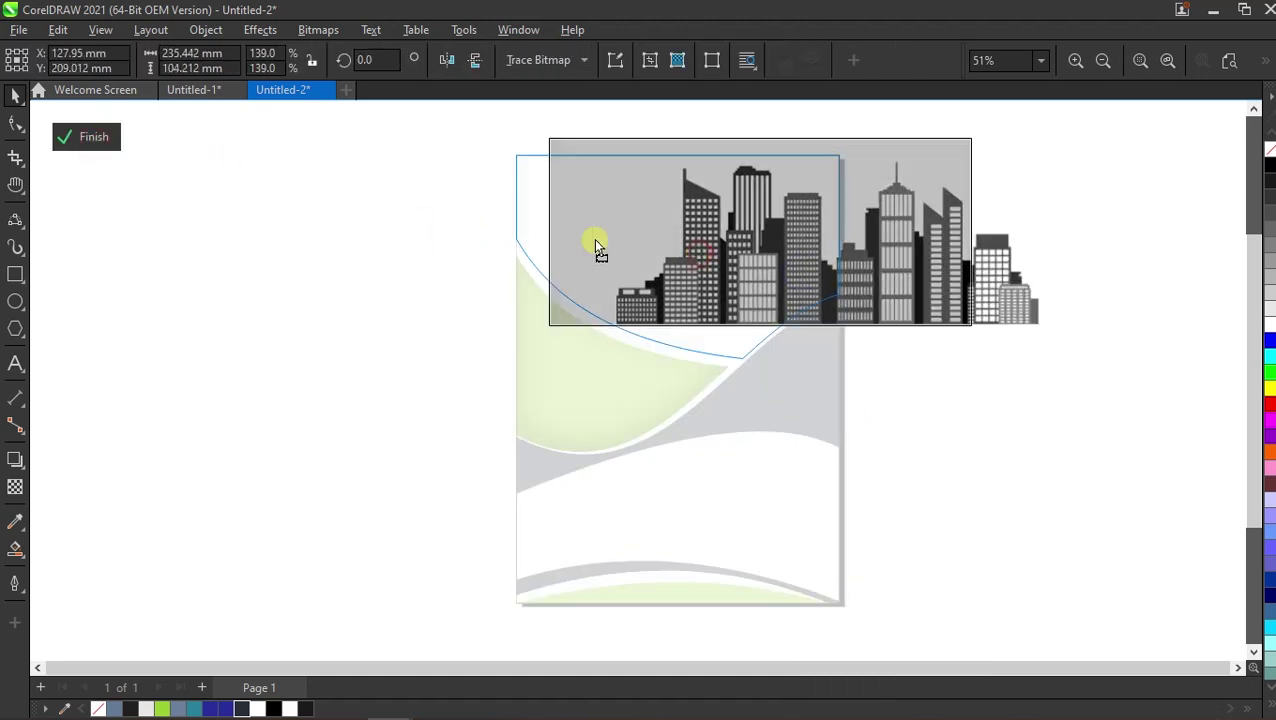
drag(698, 250, 575, 236)
drag(929, 318, 992, 346)
mouse_move(849, 270)
mouse_down()
mouse_move(897, 303)
mouse_move(893, 293)
mouse_up()
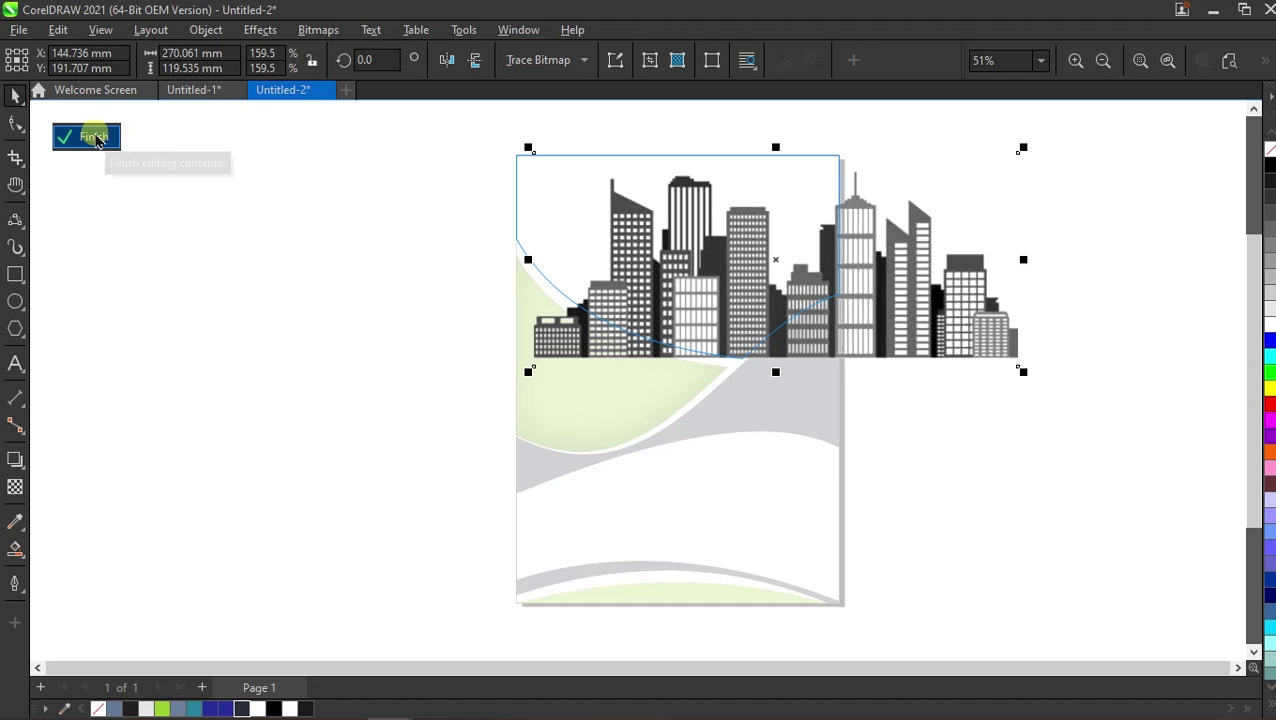
click(96, 139)
click(370, 245)
click(551, 203)
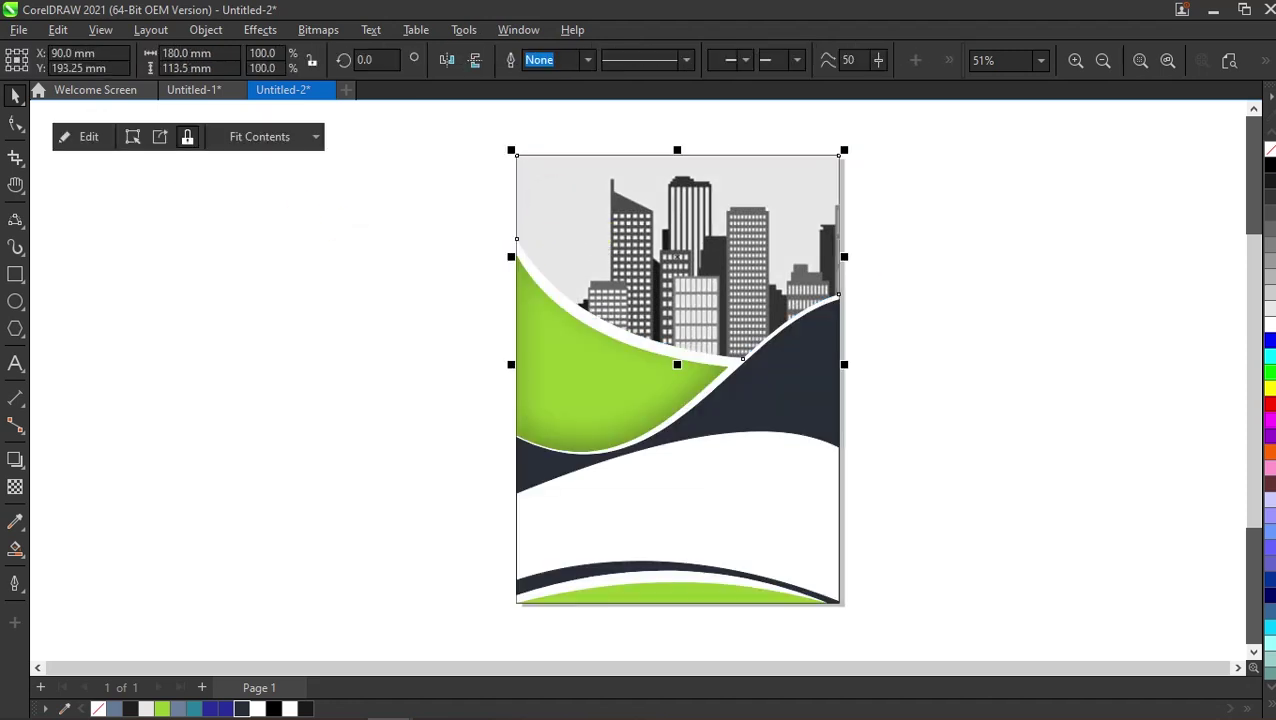
Fill the clipped sky background white.
click(1268, 333)
click(990, 322)
click(577, 271)
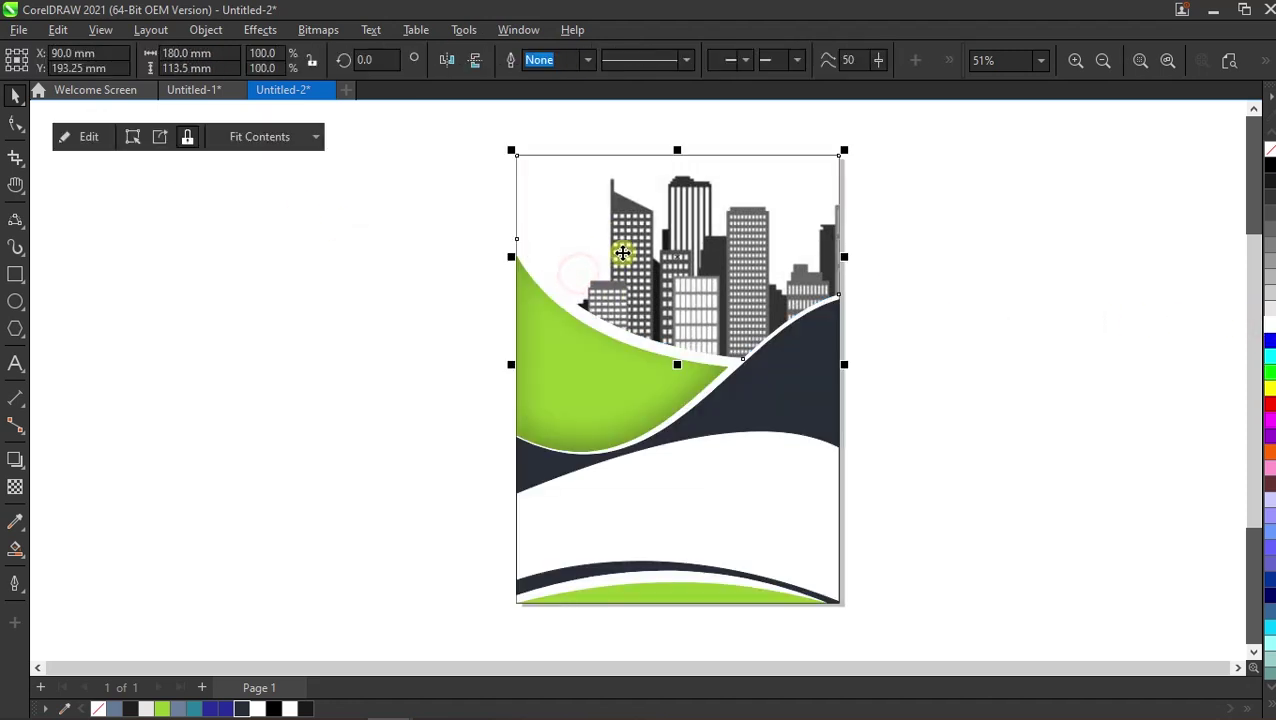
Apply a left-to-right gradient with a black start node extended far left and a shifted midpoint.
click(17, 553)
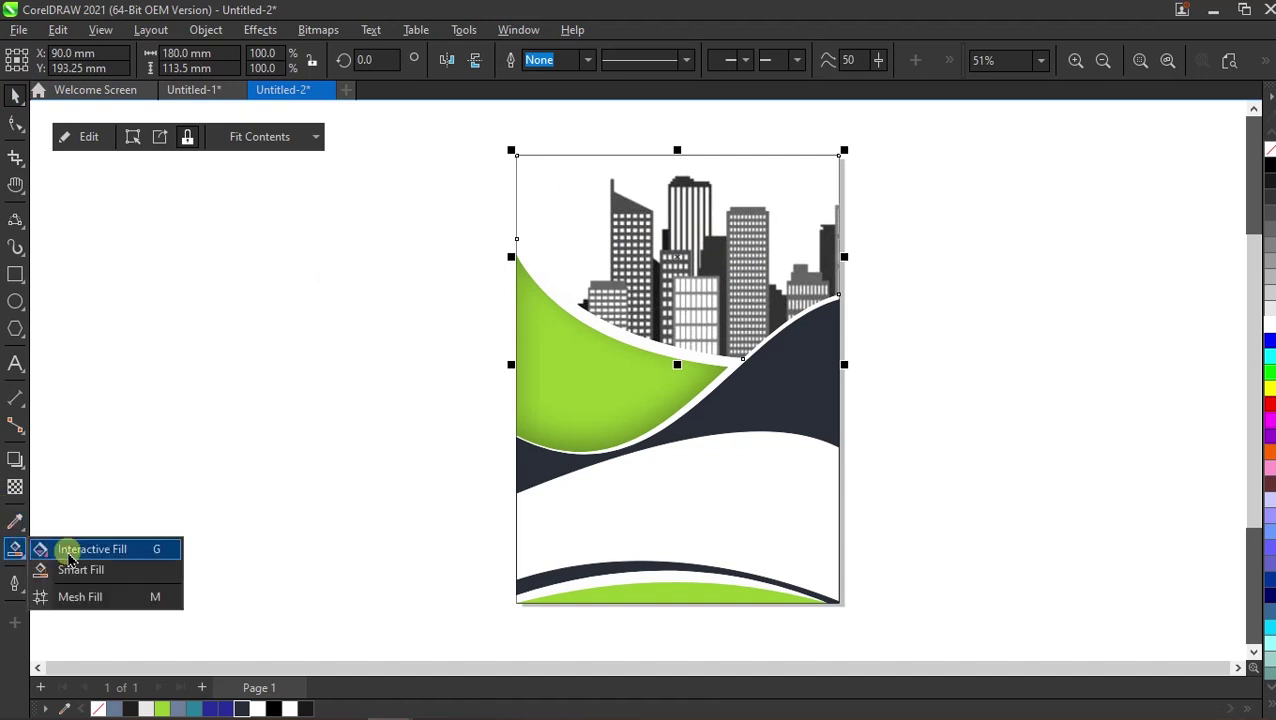
click(72, 549)
drag(479, 195, 737, 213)
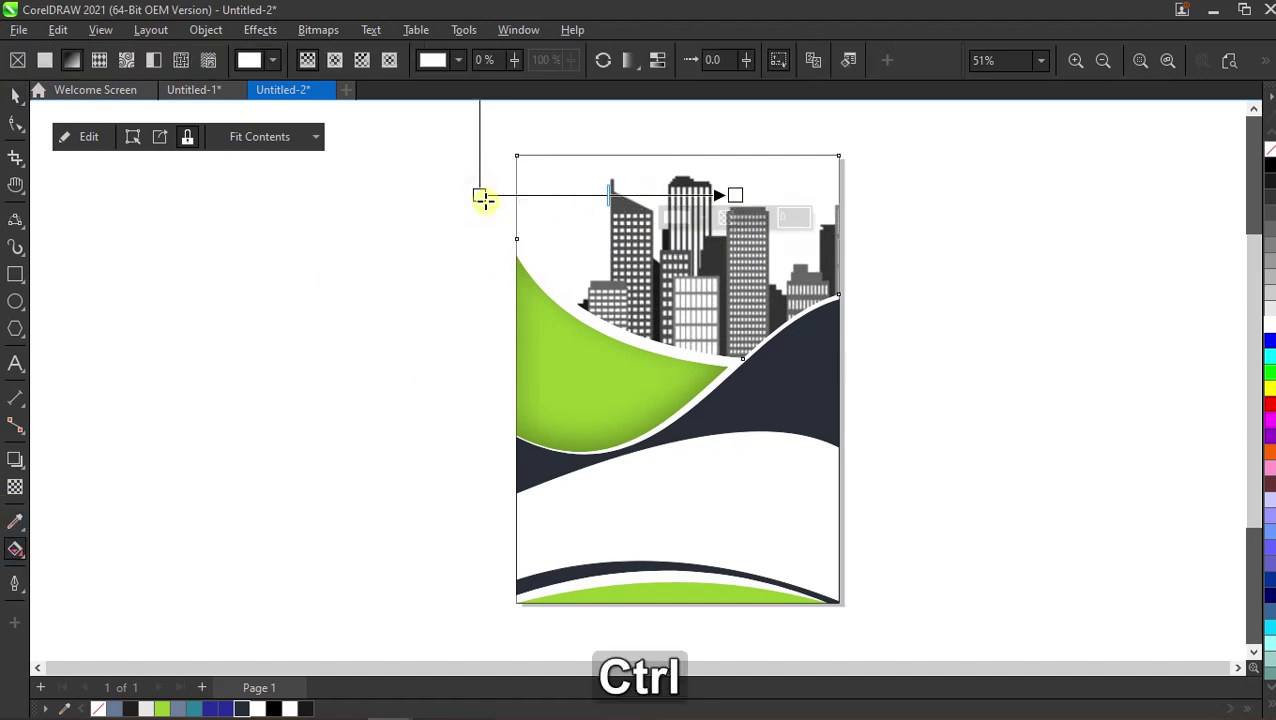
click(1268, 162)
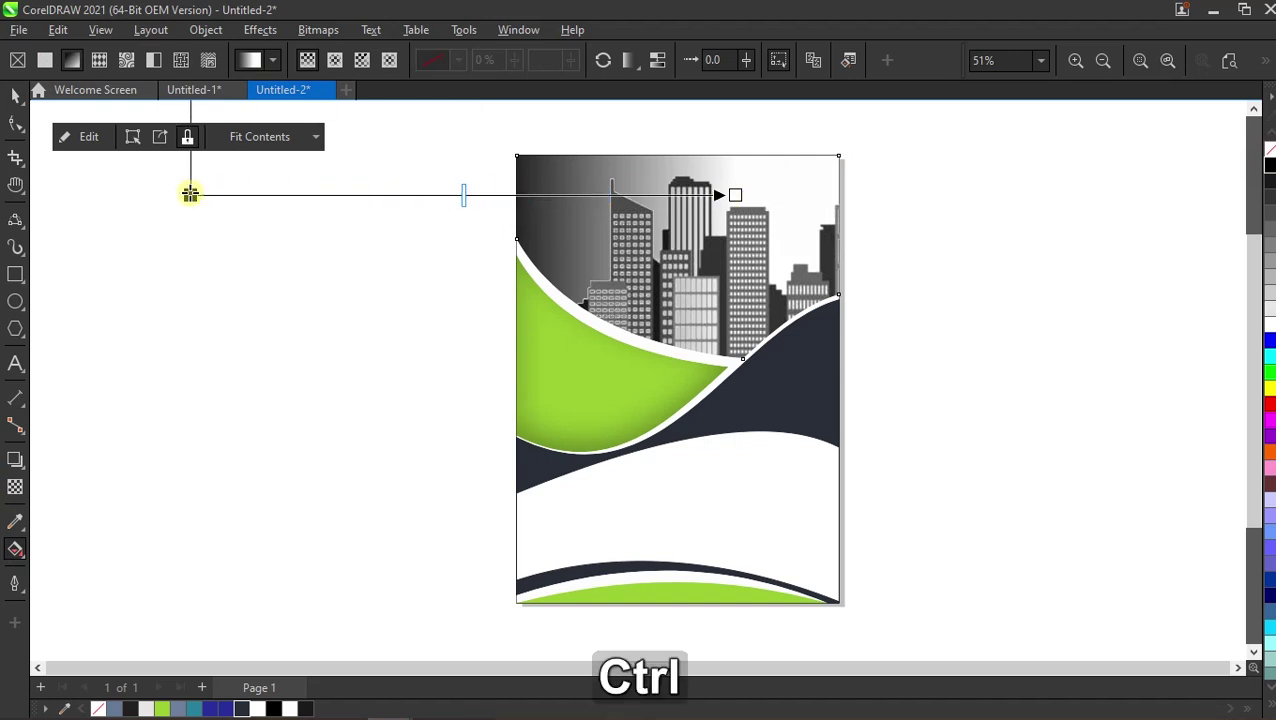
drag(480, 195, 190, 193)
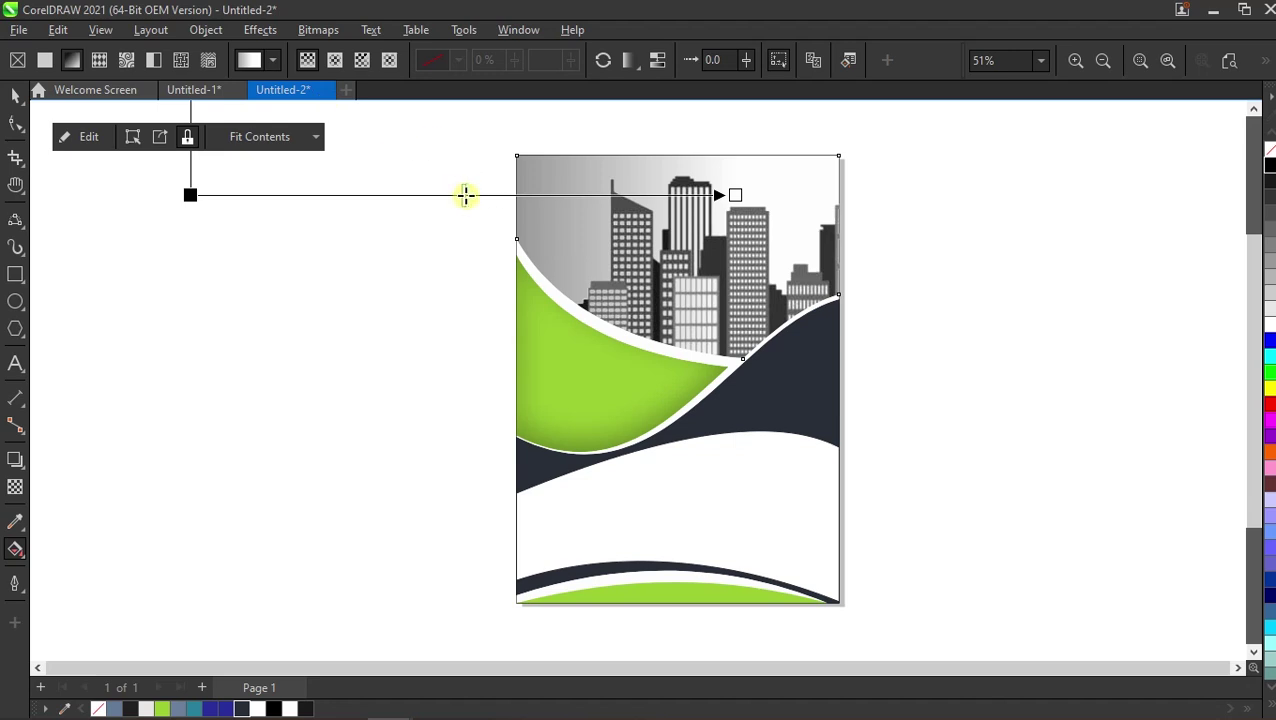
click(396, 195)
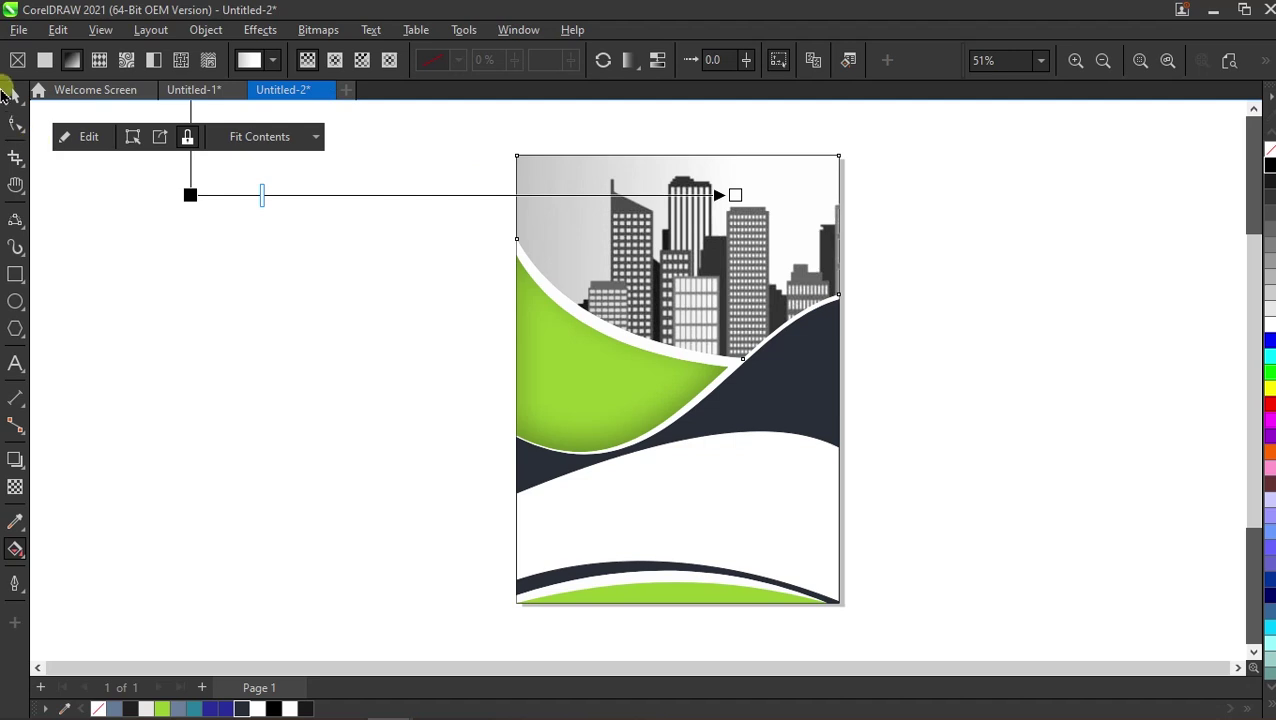
click(15, 93)
click(322, 284)
scroll(584, 256, down, 2)
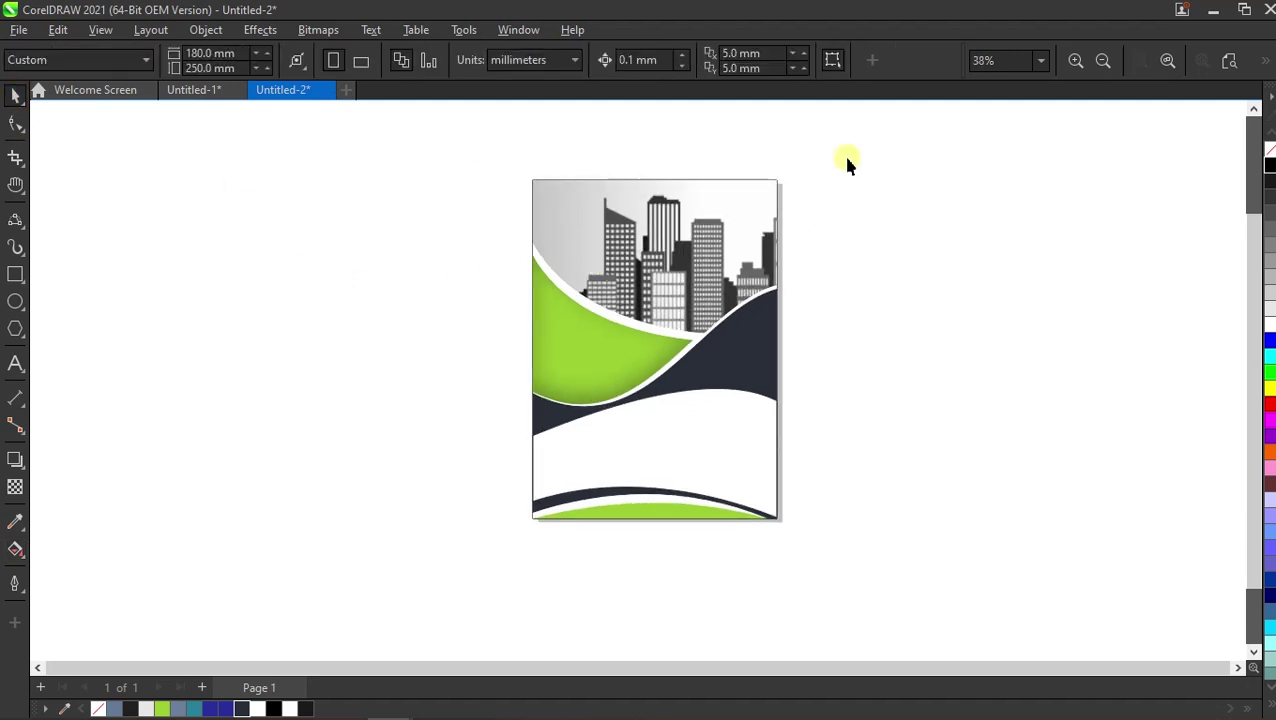
Group all the flyer objects and nudge the group slightly down.
drag(366, 553, 364, 545)
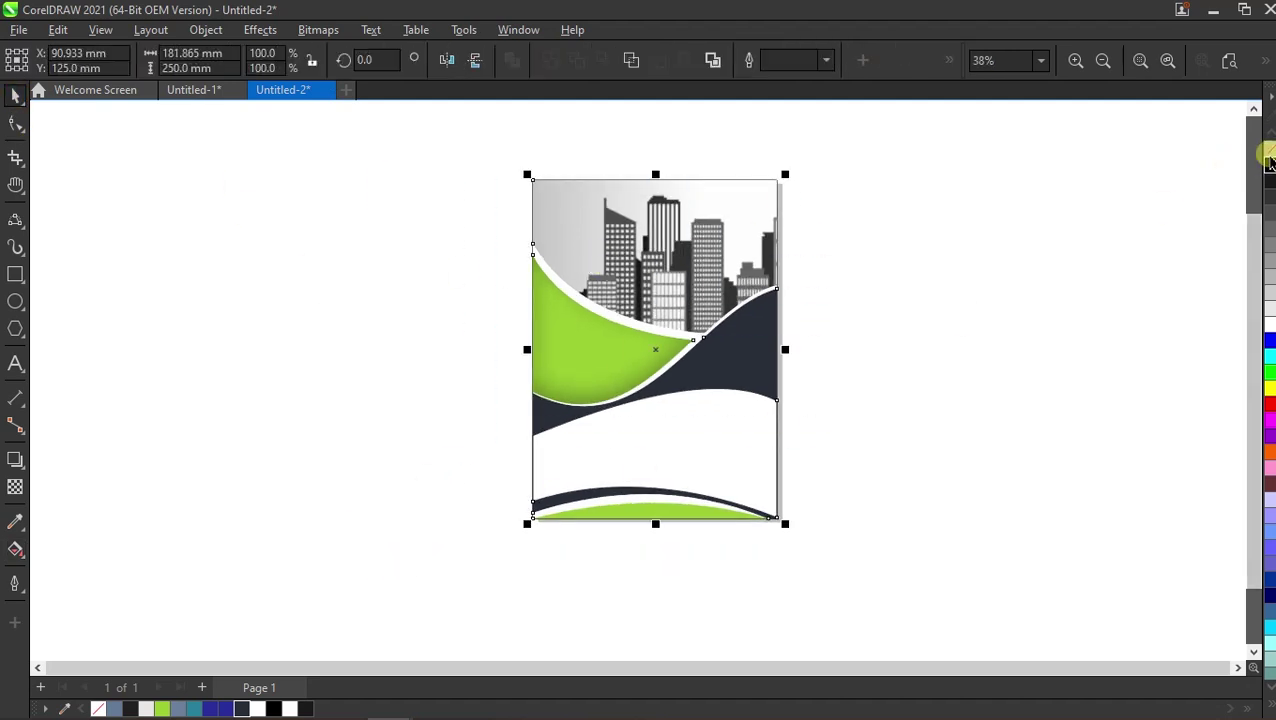
right_click(652, 311)
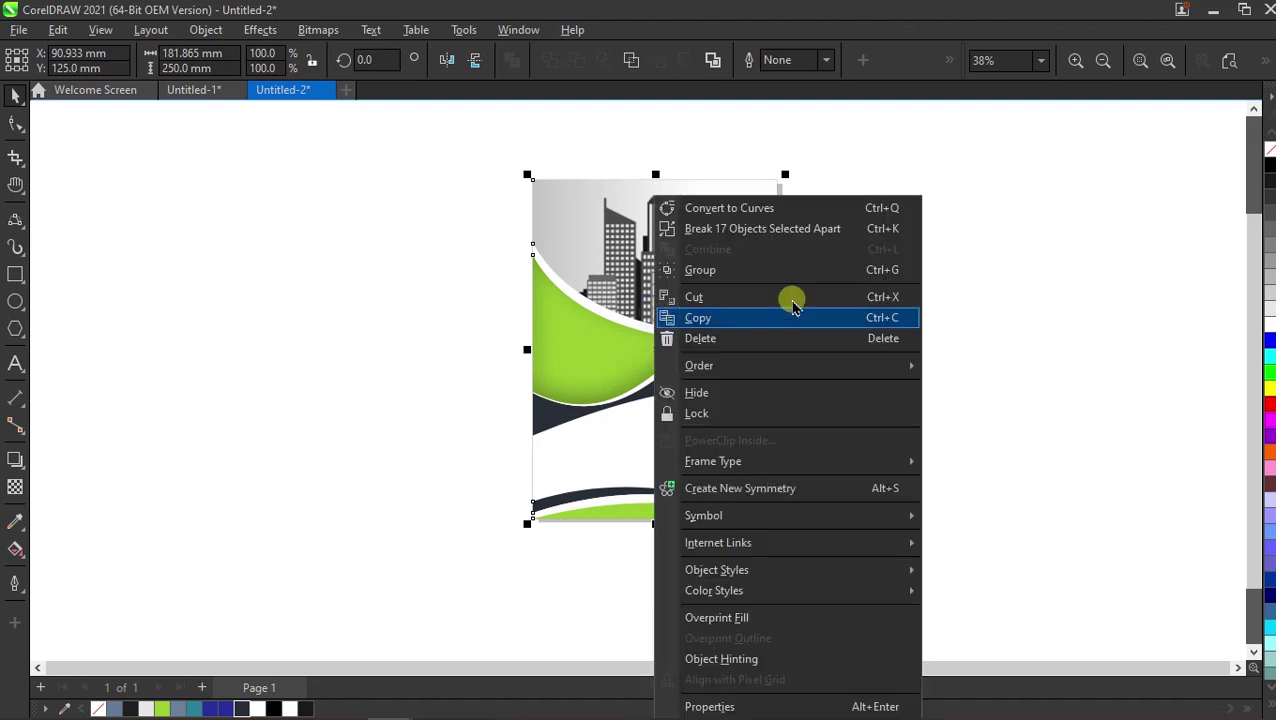
click(849, 262)
click(888, 272)
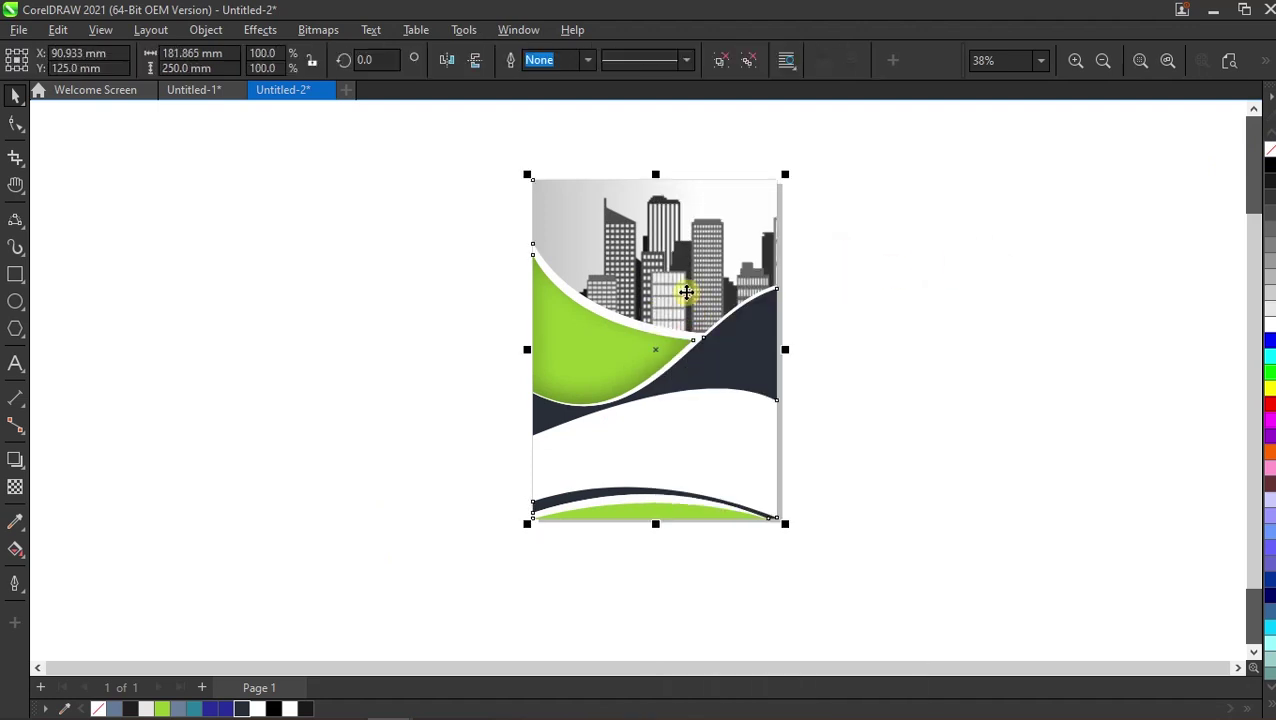
drag(698, 317, 690, 340)
scroll(690, 340, up, 1)
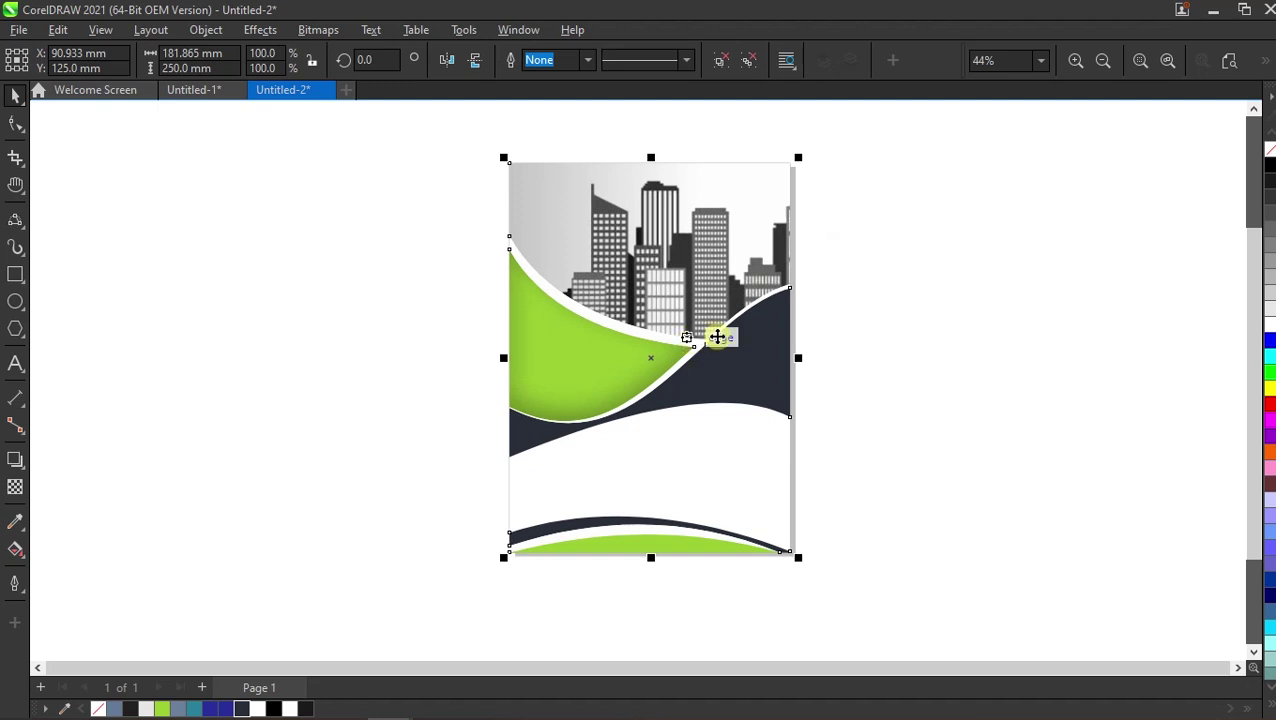
click(868, 313)
scroll(638, 350, up, 1)
click(636, 347)
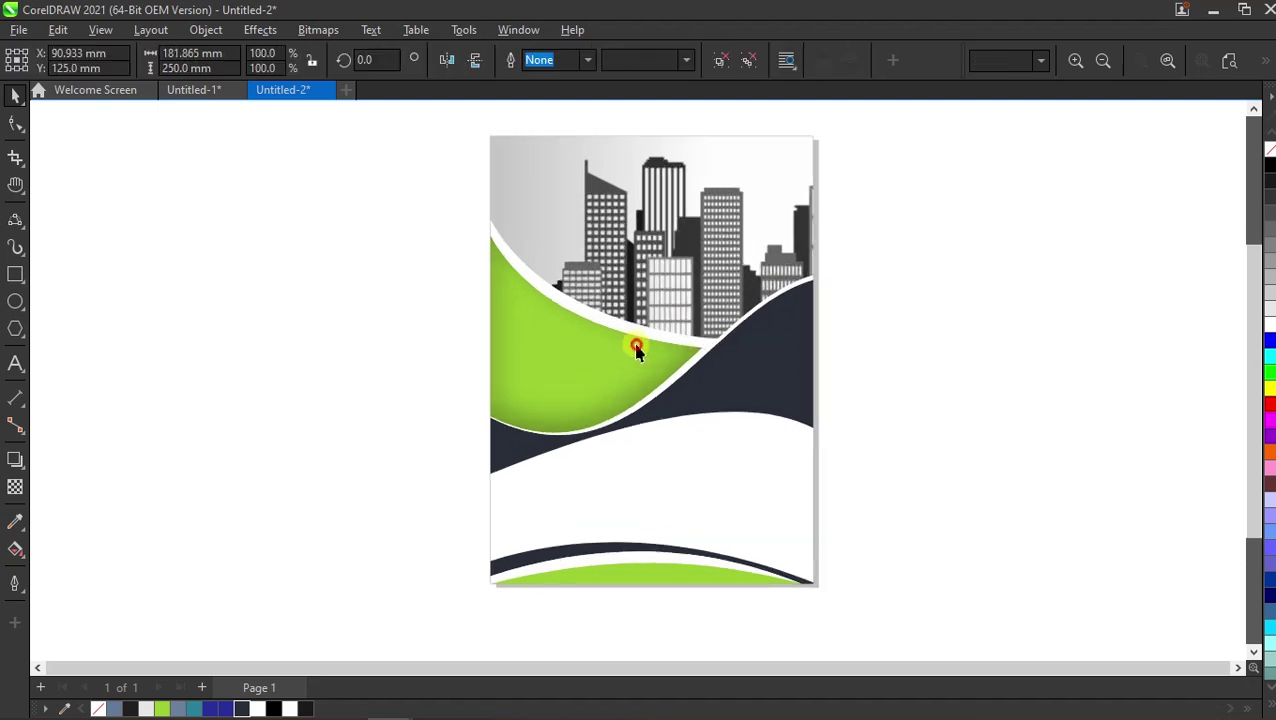
Create a page-sized rectangle, enlarge it to about 227 × 300 mm, and fill it light grey.
click(14, 298)
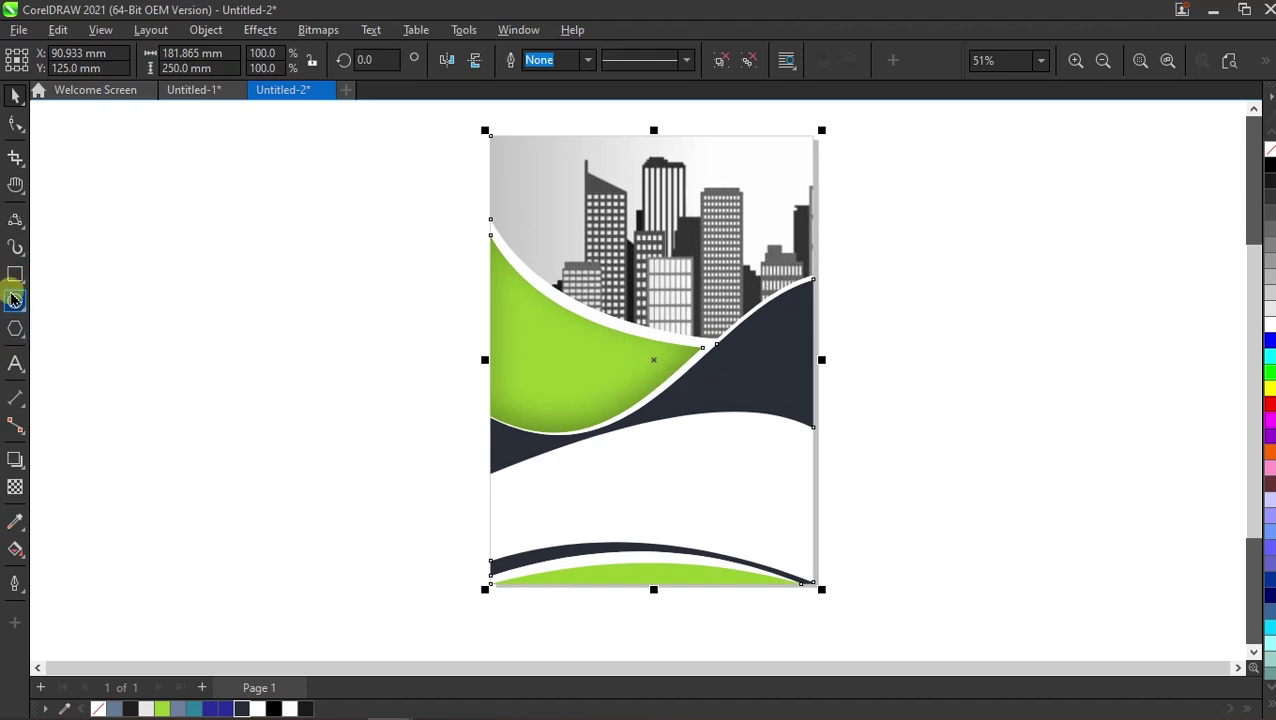
double_click(16, 273)
scroll(570, 370, down, 1)
key(space)
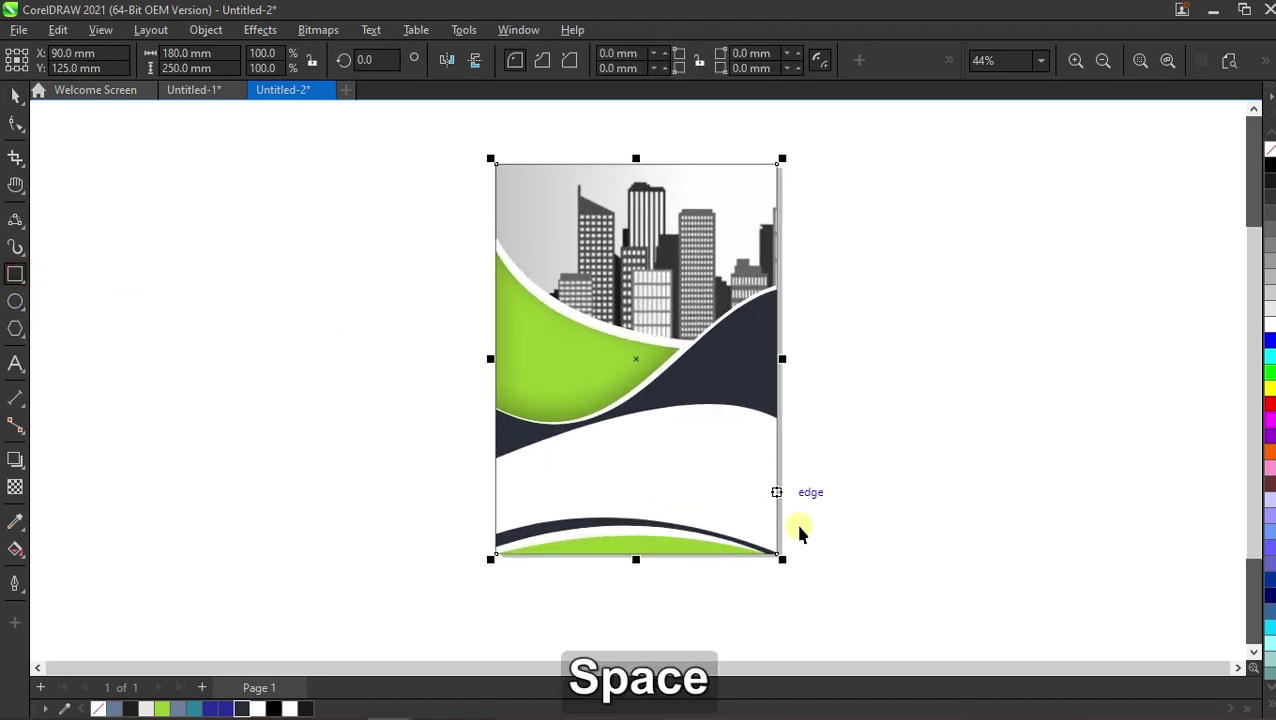
drag(782, 360, 820, 358)
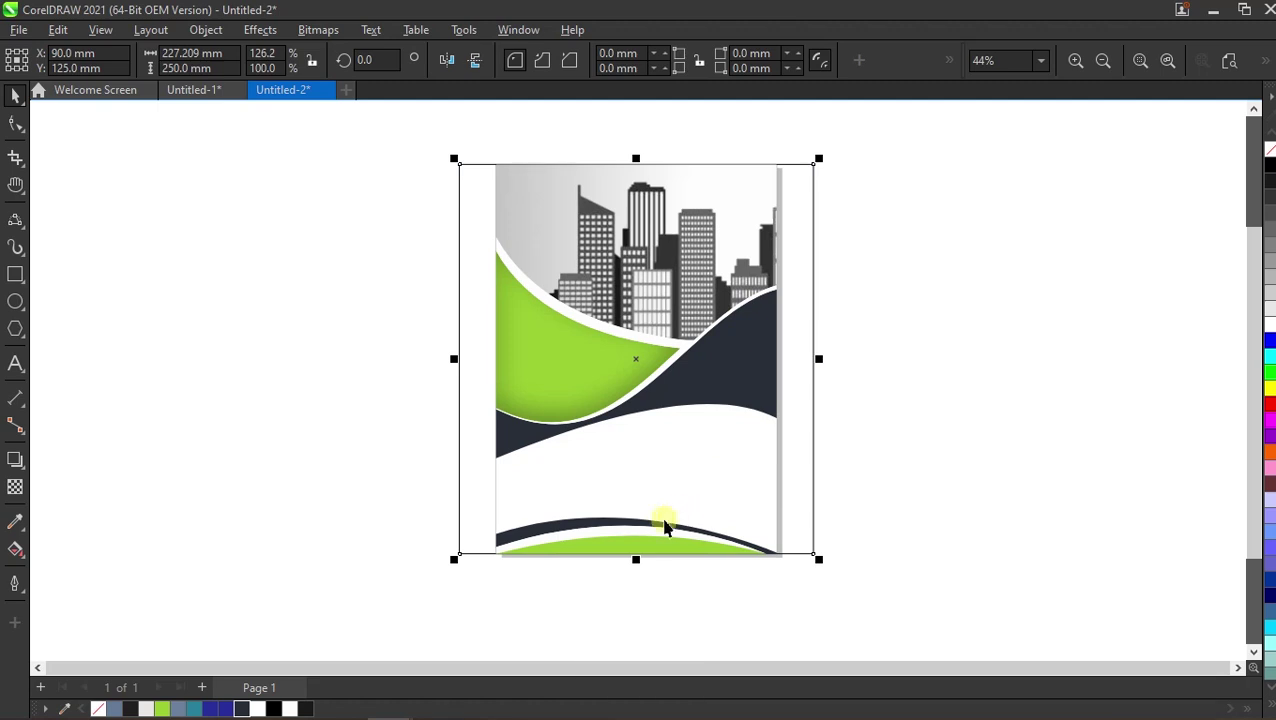
drag(637, 558, 637, 578)
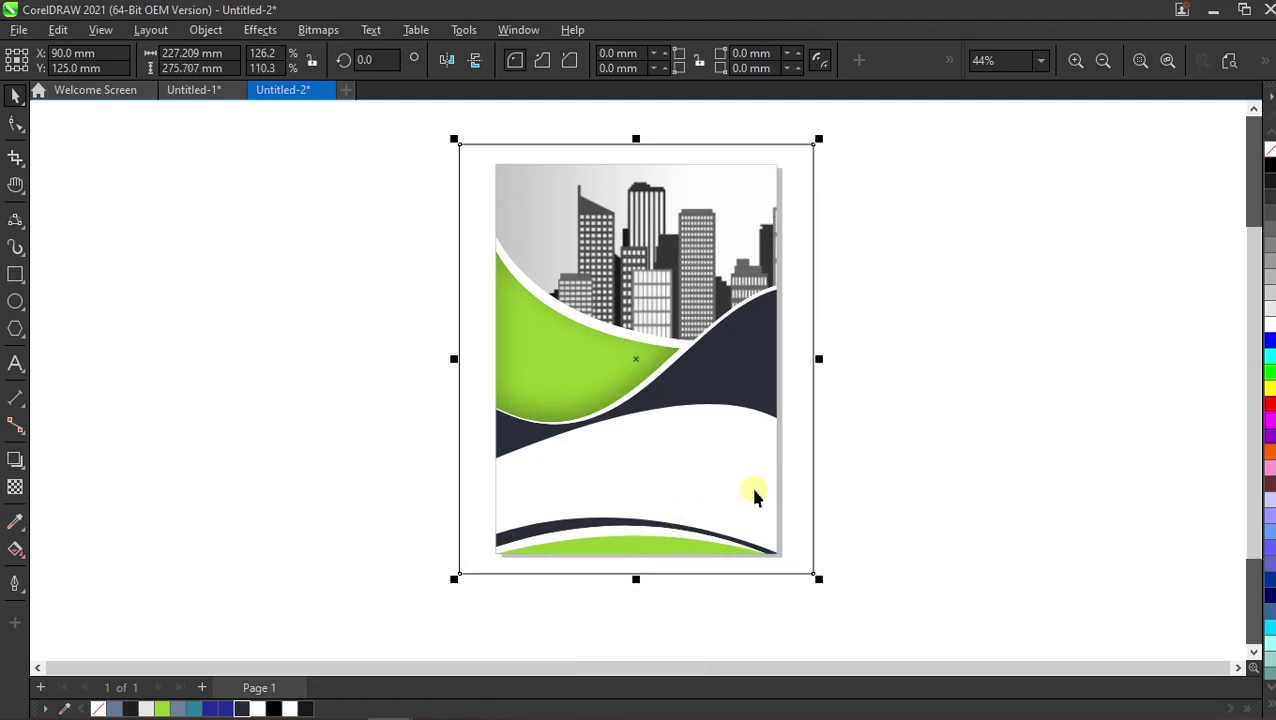
drag(635, 578, 637, 598)
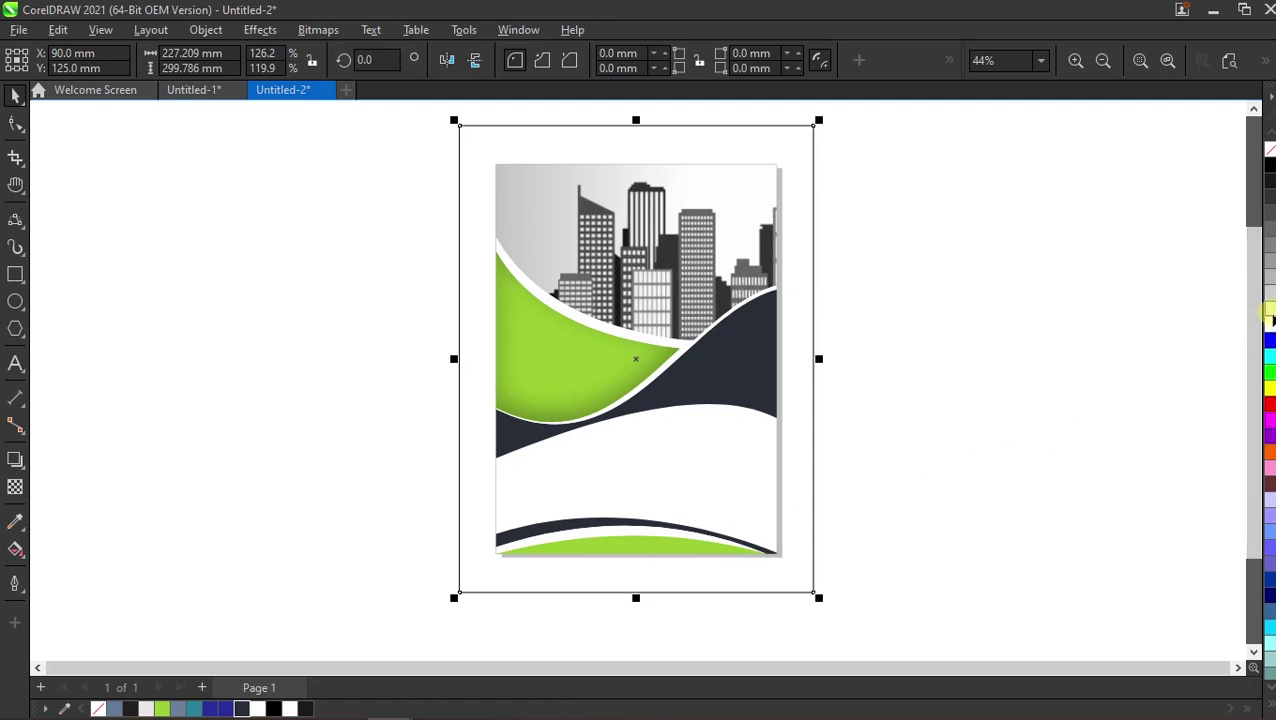
click(1266, 311)
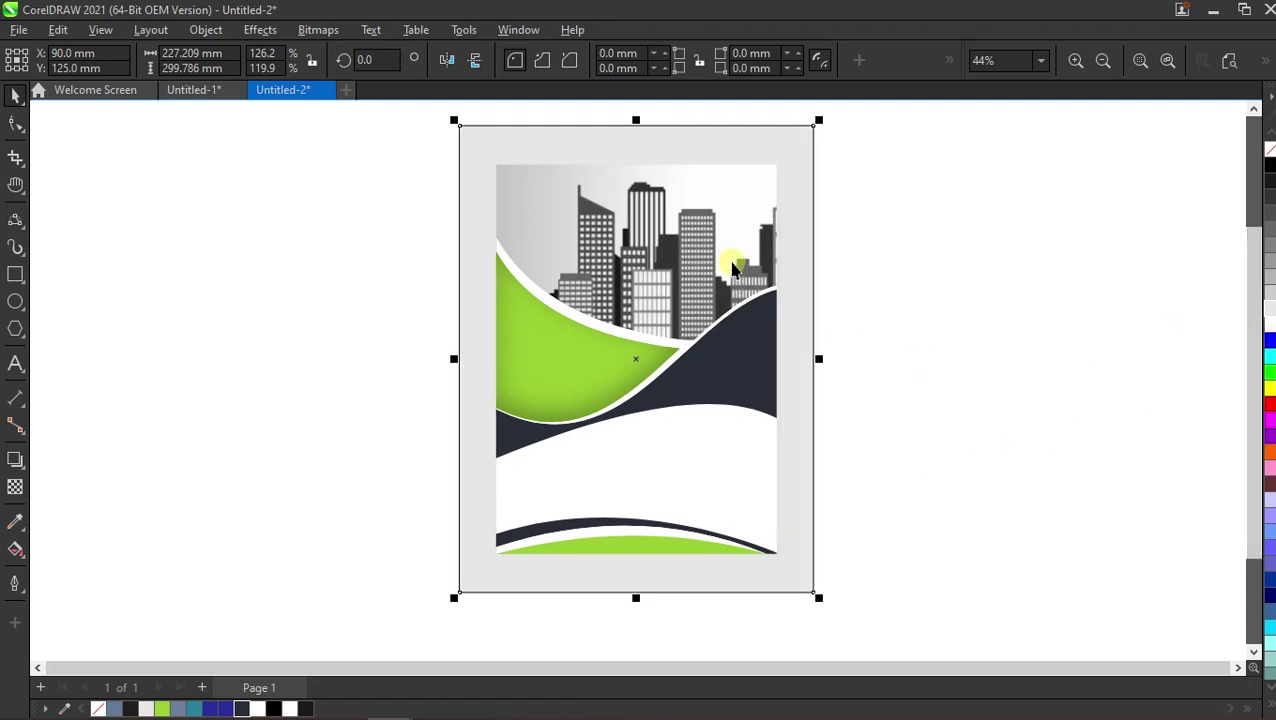
Change the backdrop rectangle's fill to a darker mid-grey.
click(858, 208)
click(797, 137)
click(1264, 147)
click(940, 203)
click(768, 238)
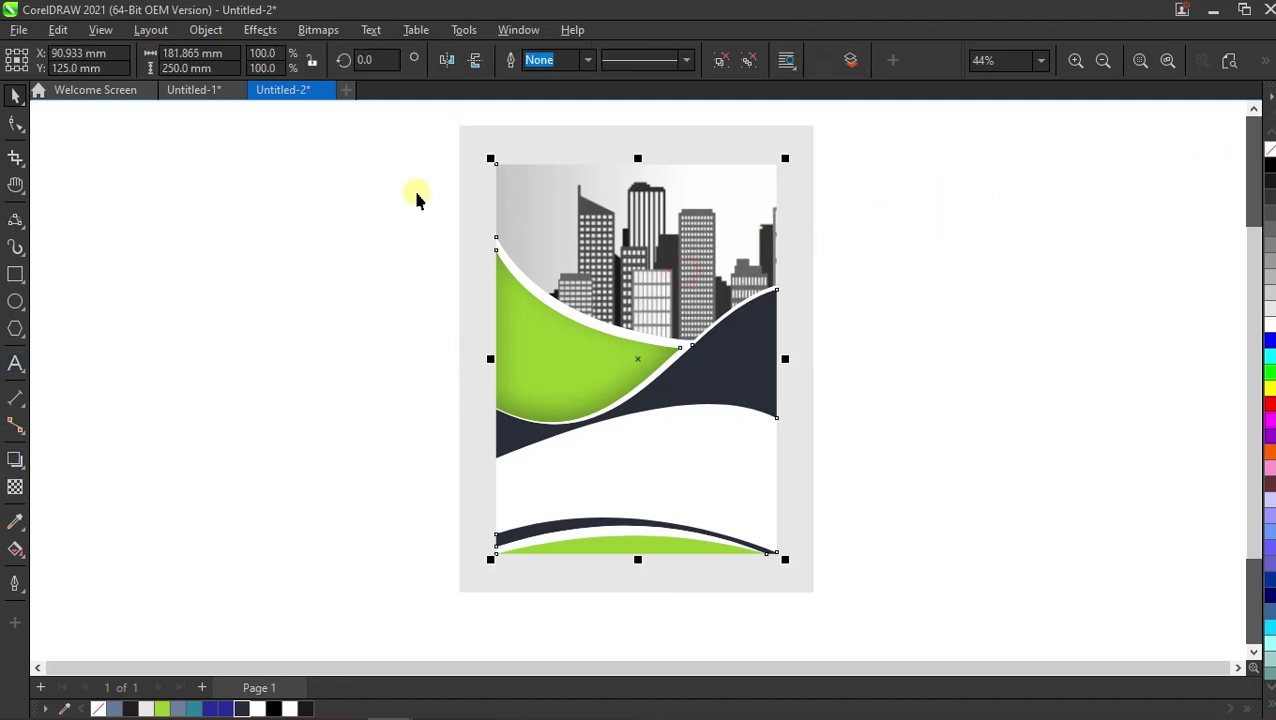
click(571, 145)
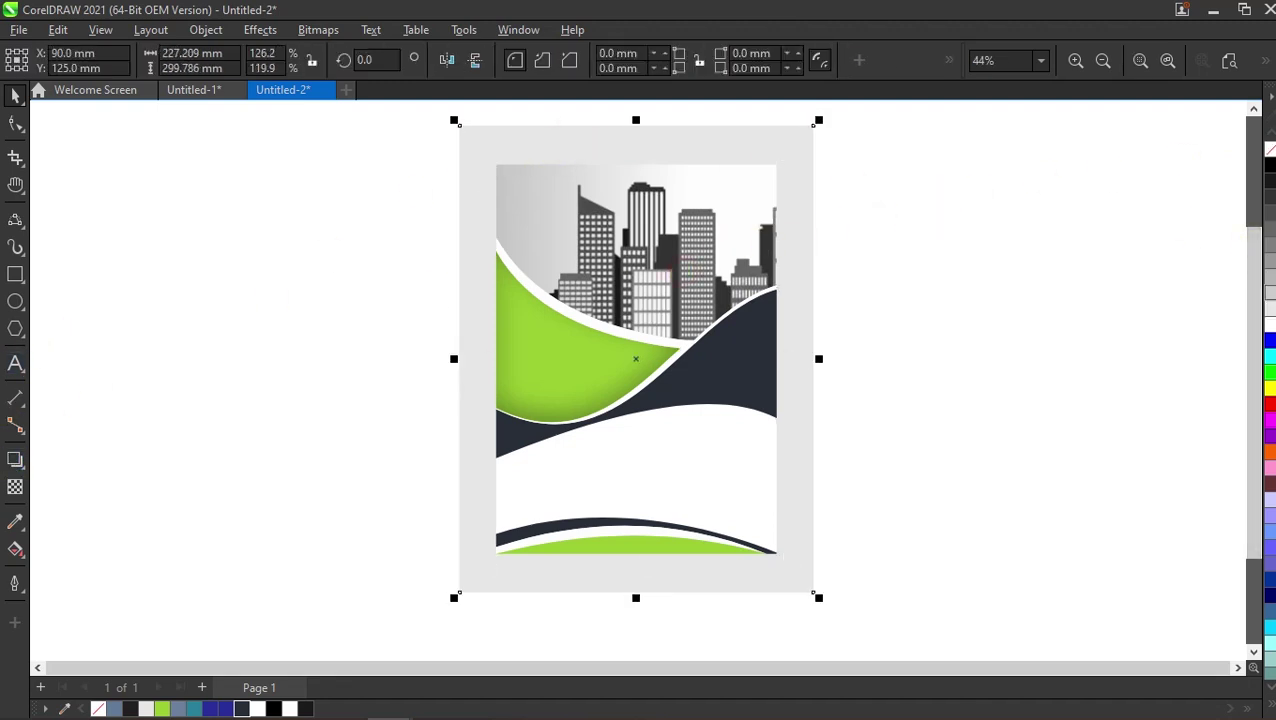
click(1268, 292)
click(1268, 278)
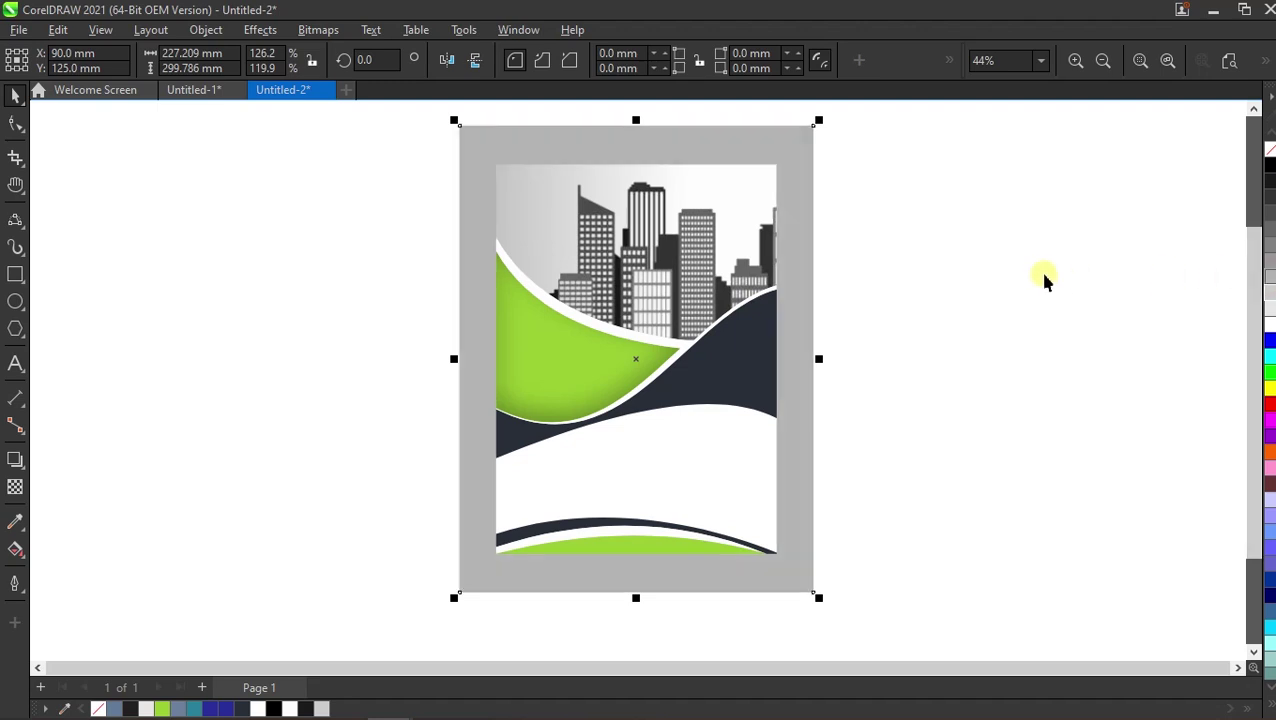
click(632, 268)
click(12, 460)
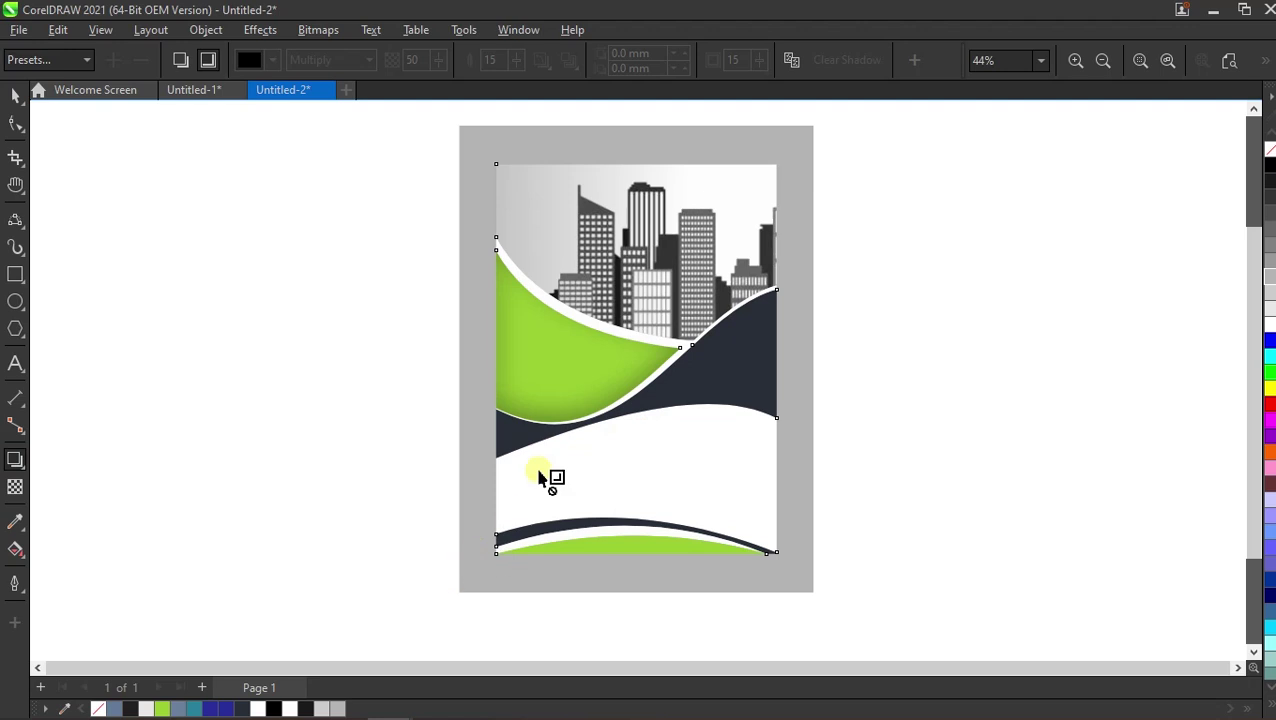
Cast a drop shadow toward the flyer's bottom-left with feathering 10 and opacity 40.
drag(638, 359, 493, 576)
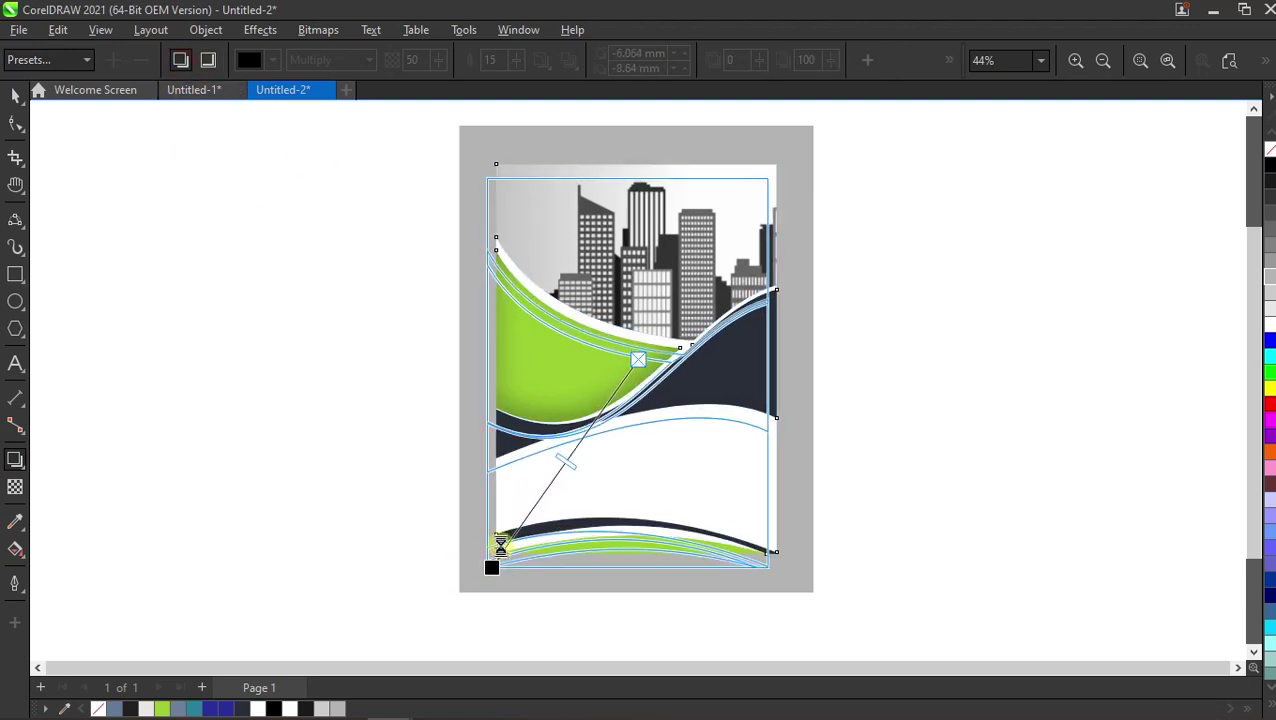
click(503, 59)
text(10)
key(Return)
click(414, 60)
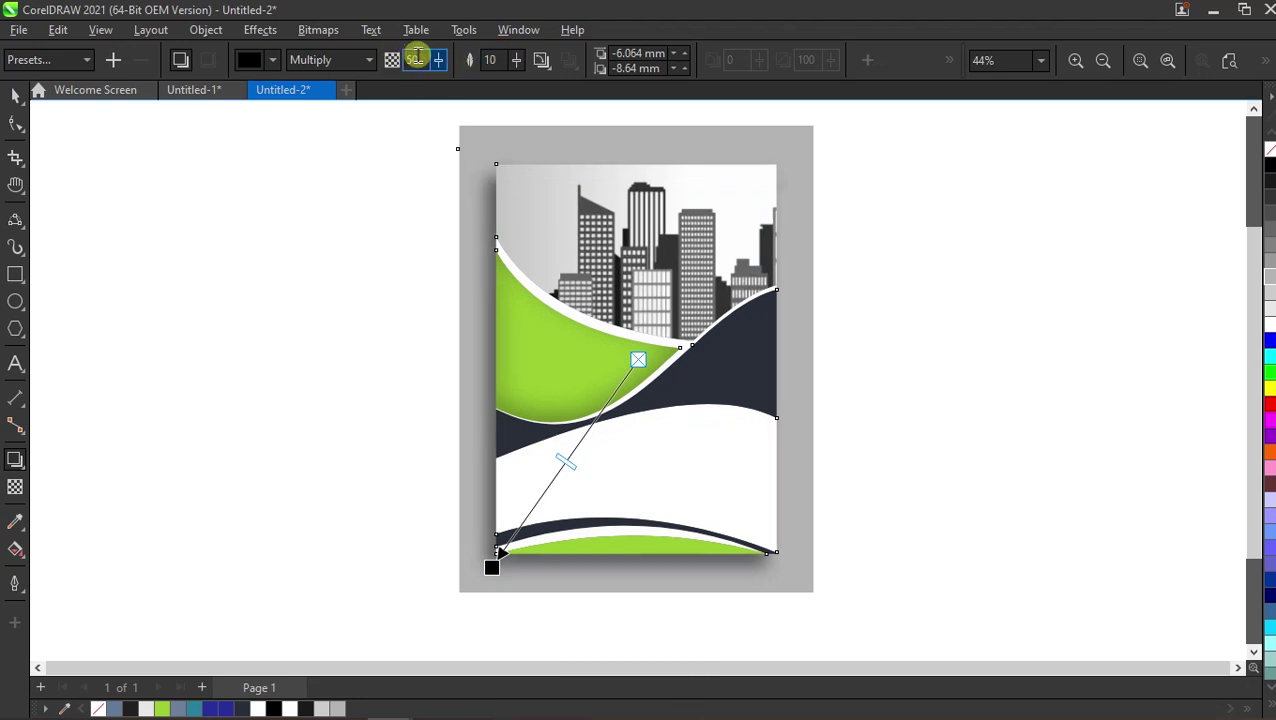
text(40)
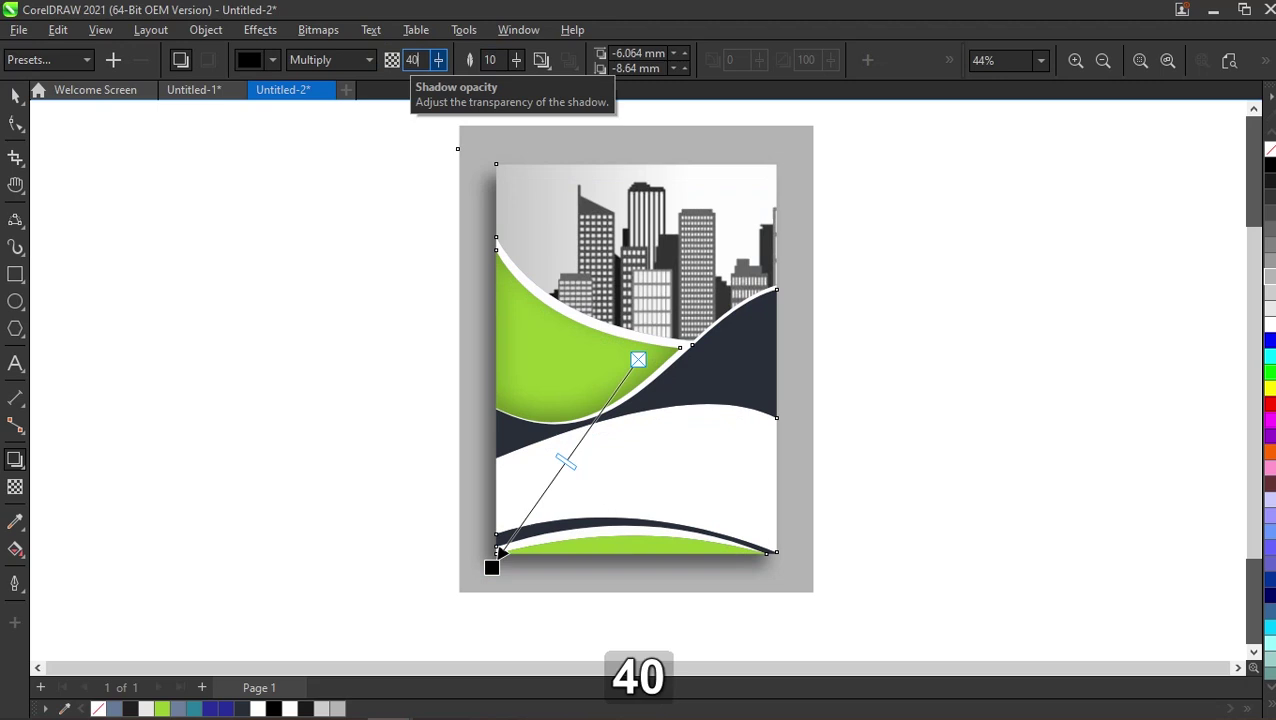
key(Return)
Show the finished flyer in full-screen preview.
click(15, 93)
click(269, 230)
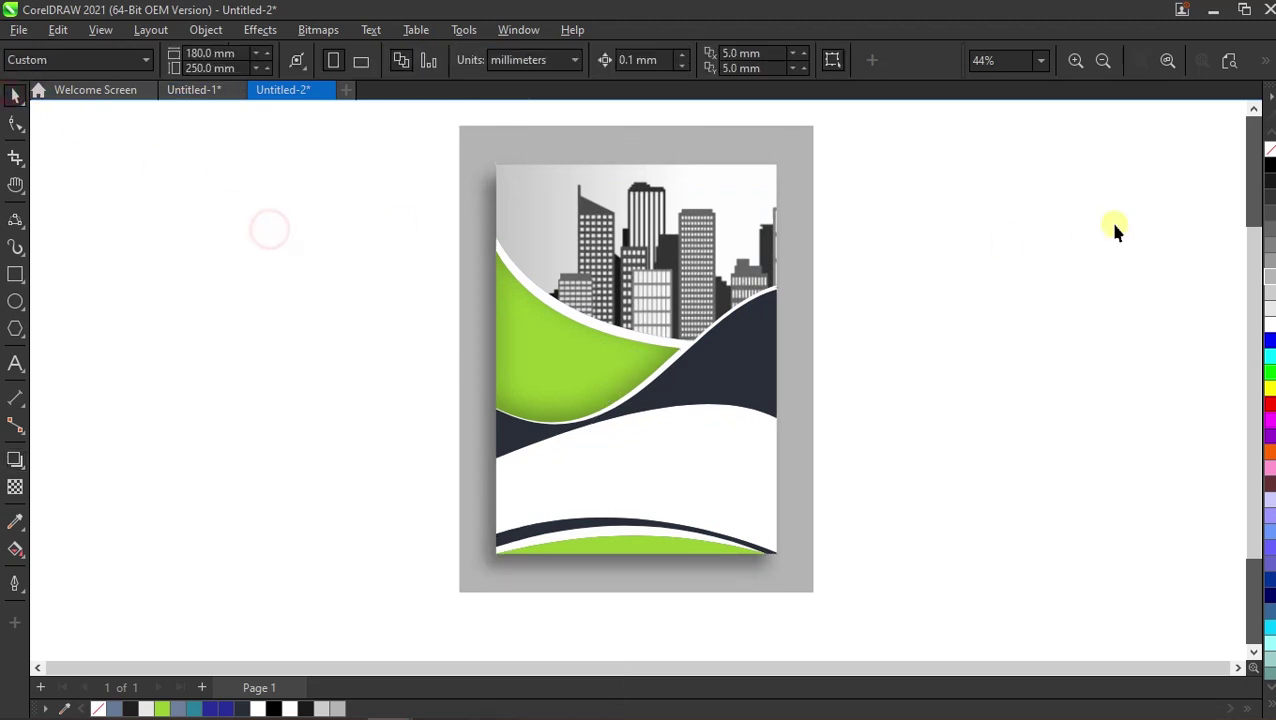
click(1169, 61)
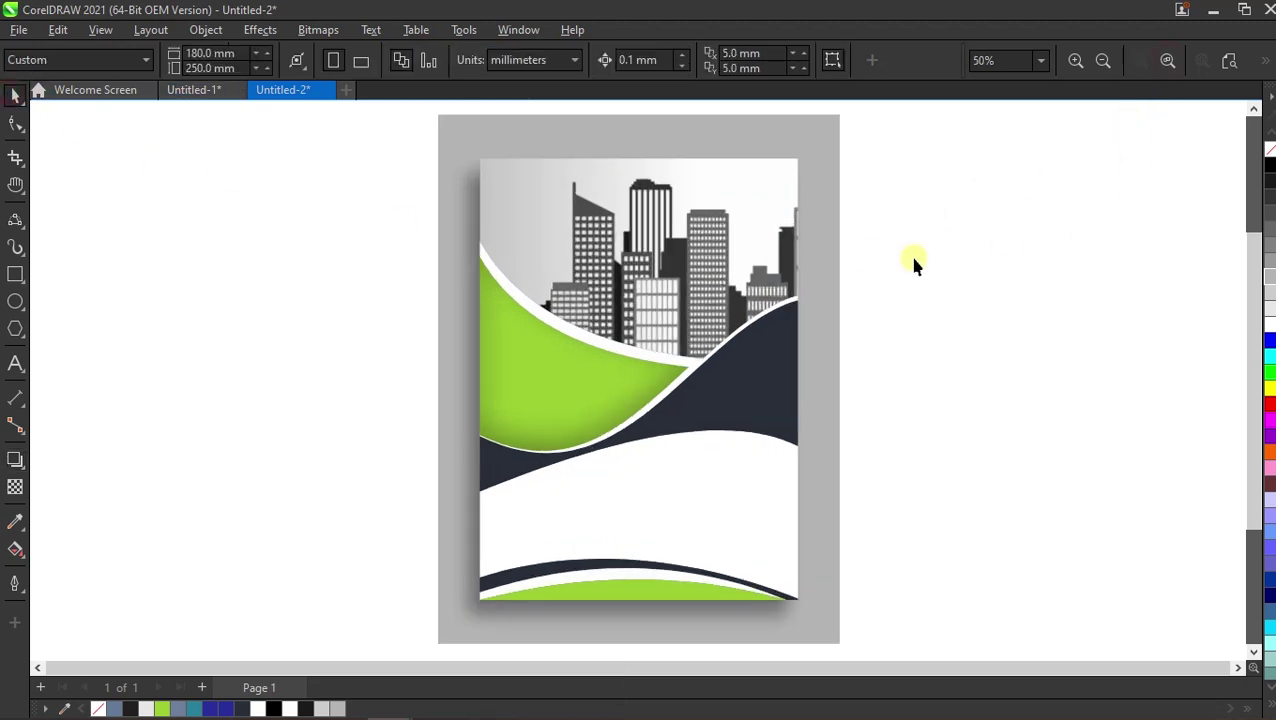
right_click(933, 202)
click(983, 216)
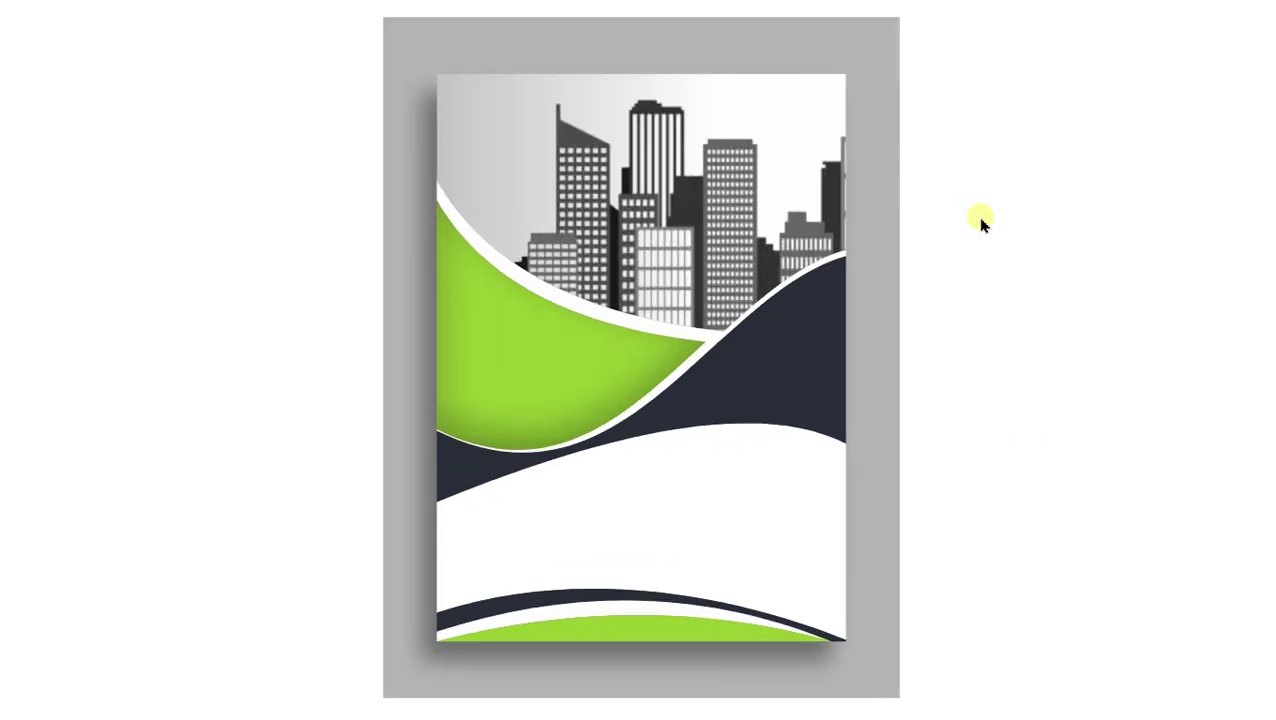